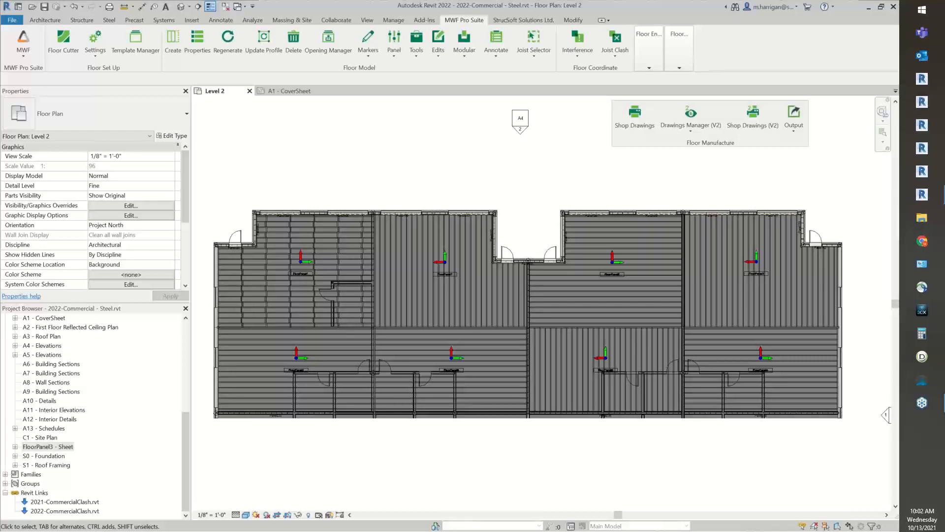
Display the A1 - CoverSheet sheet and reposition the floating Floor Manufacture tools
{"action": "scroll", "coordinate": [95, 358], "scroll_direction": "up", "scroll_amount": 4}
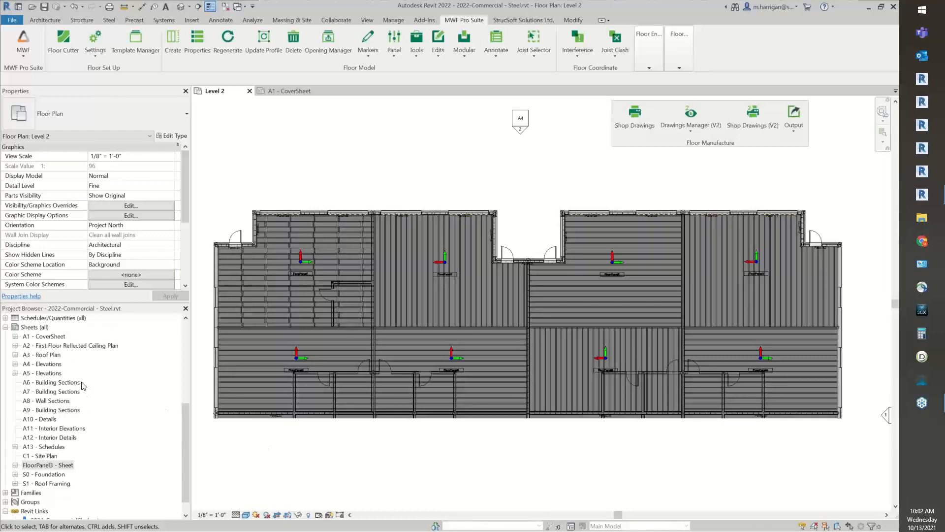
{"action": "scroll", "coordinate": [95, 358], "scroll_direction": "up", "scroll_amount": 1}
{"action": "left_click", "coordinate": [278, 91]}
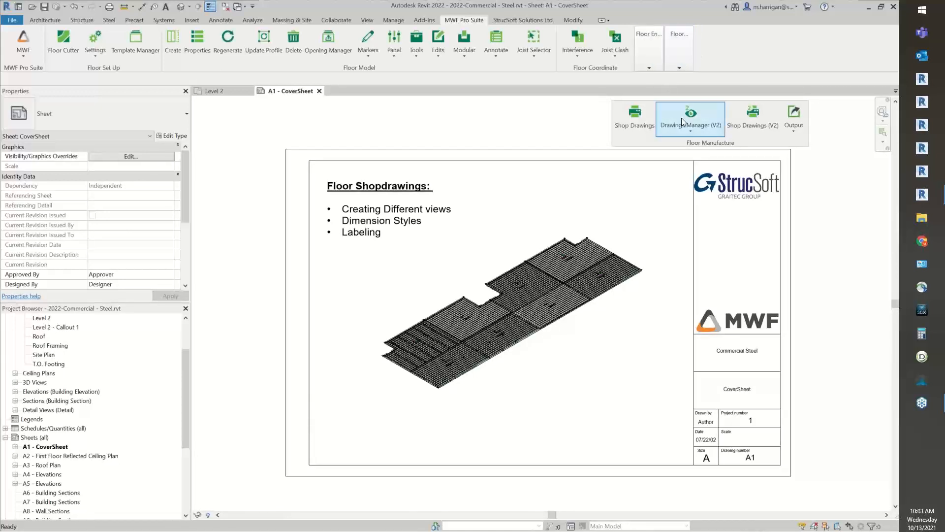
{"action": "left_click_drag", "start_coordinate": [632, 144], "coordinate": [549, 144]}
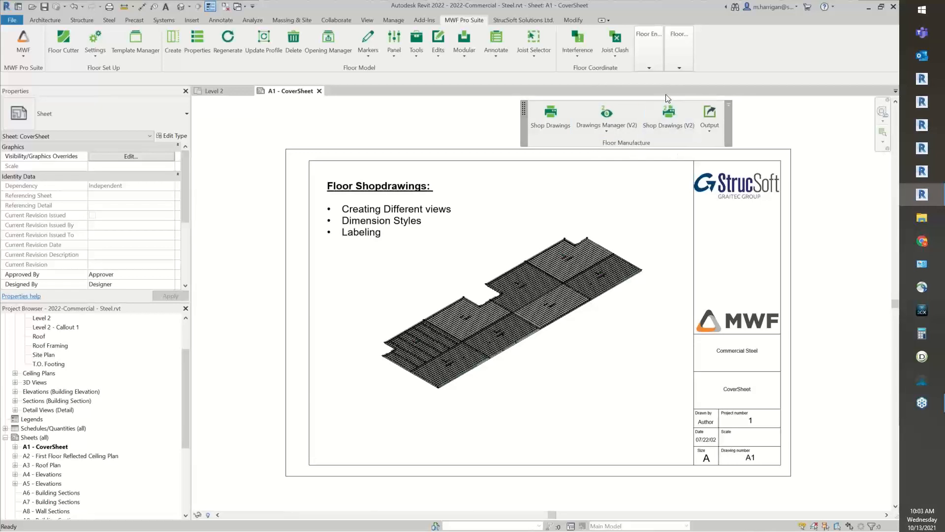
Review the commands offered under Drawings Manager (V2) and return to the Level 2 floor plan
{"action": "left_click", "coordinate": [614, 130]}
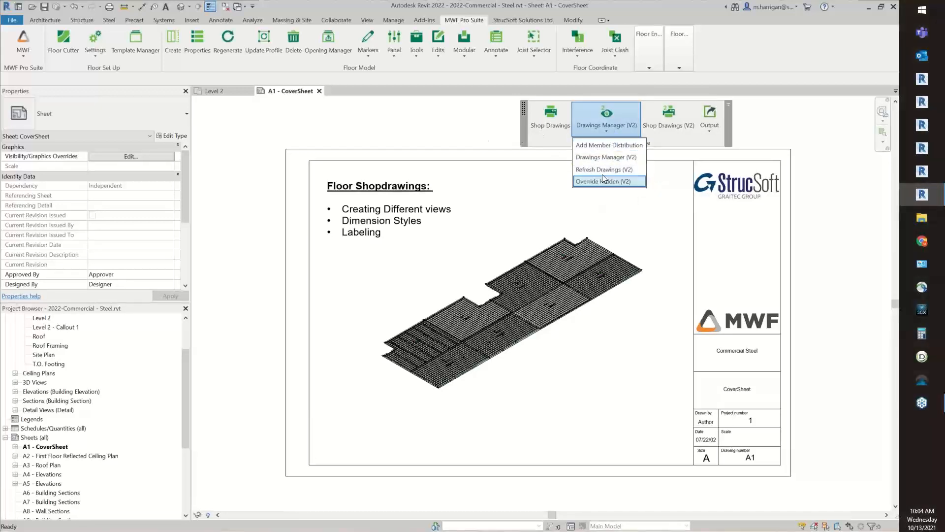
{"action": "left_click", "coordinate": [480, 142]}
{"action": "left_click", "coordinate": [223, 92]}
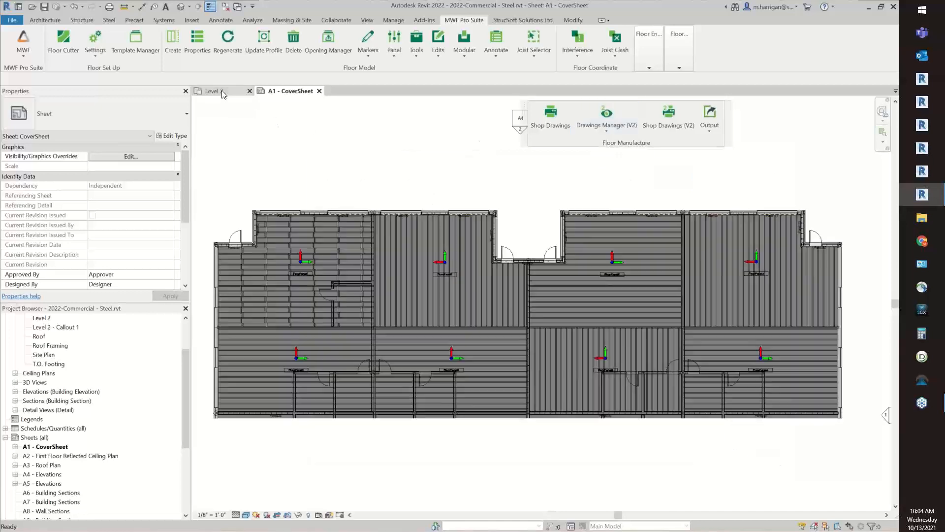
{"action": "left_click", "coordinate": [618, 127]}
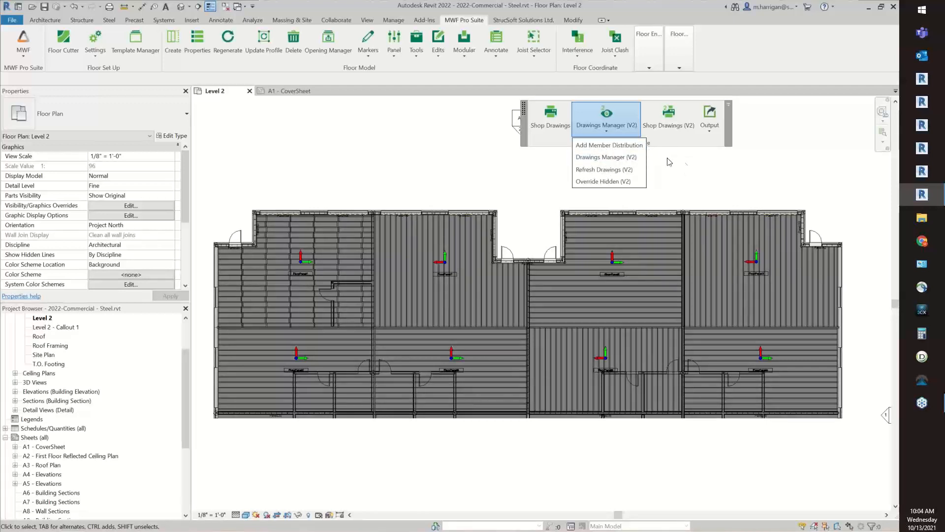
{"action": "left_click", "coordinate": [680, 165]}
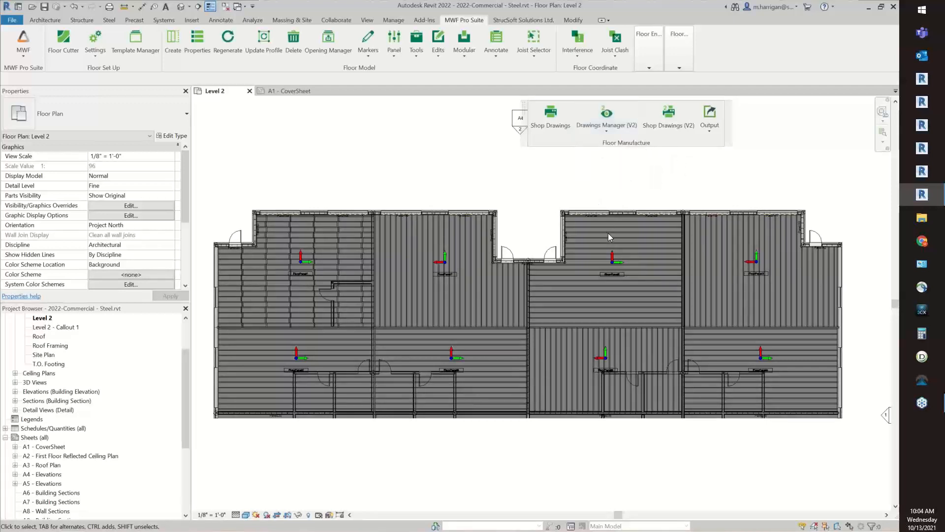
Compare the BIMSF_ScheduleLabel property of three joists in the floor panel beside the entrance recess, leaving nothing selected
{"action": "scroll", "coordinate": [590, 217], "scroll_direction": "up", "scroll_amount": 2}
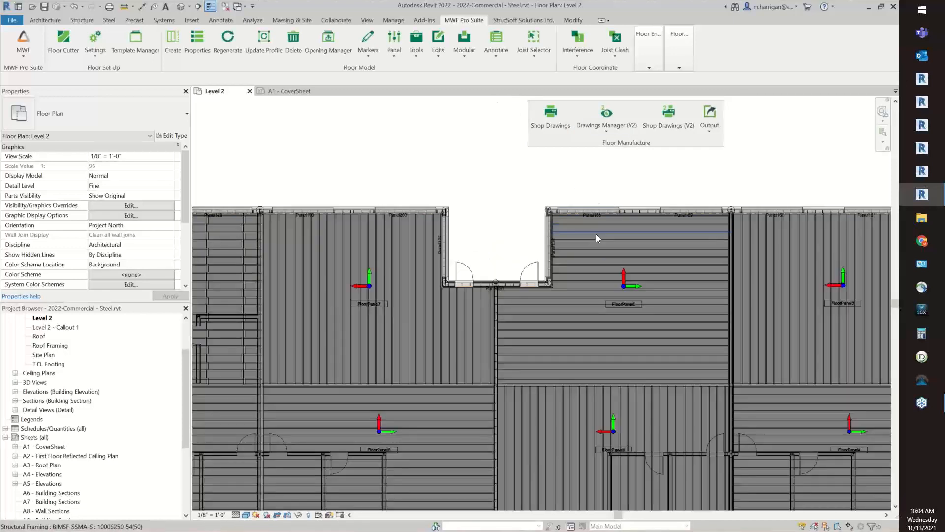
{"action": "left_click", "coordinate": [596, 234]}
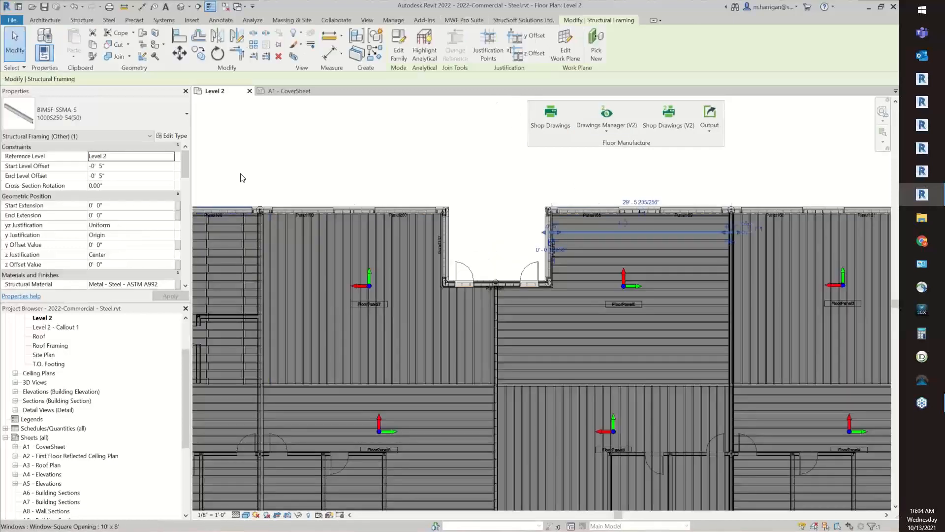
{"action": "scroll", "coordinate": [172, 187], "scroll_direction": "down", "scroll_amount": 5}
{"action": "scroll", "coordinate": [170, 187], "scroll_direction": "down", "scroll_amount": 8}
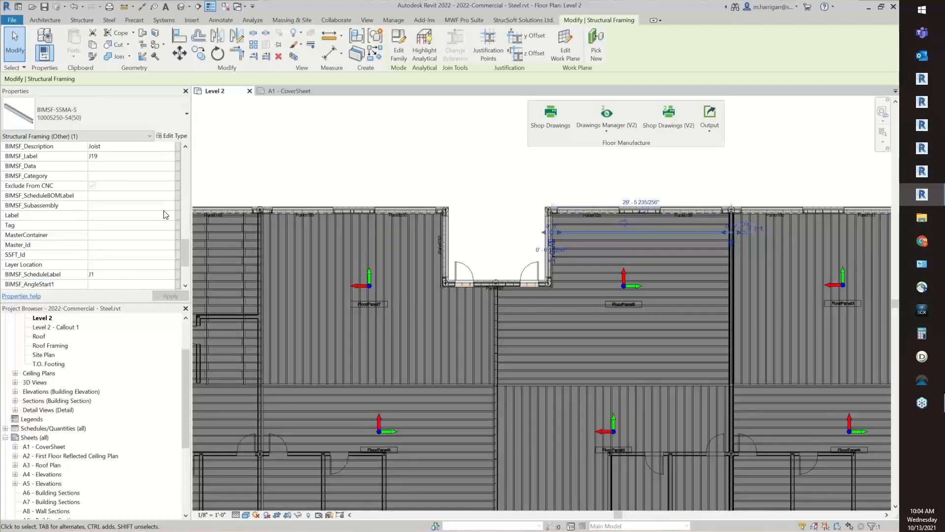
{"action": "scroll", "coordinate": [166, 215], "scroll_direction": "down", "scroll_amount": 2}
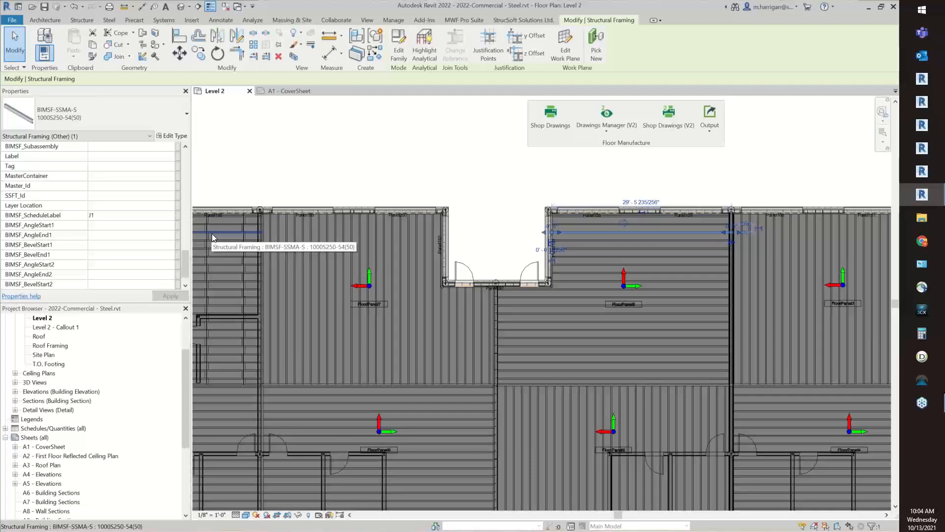
{"action": "mouse_move", "coordinate": [604, 231]}
{"action": "left_mouse_down"}
{"action": "mouse_move", "coordinate": [605, 247]}
{"action": "mouse_move", "coordinate": [614, 246]}
{"action": "left_mouse_up"}
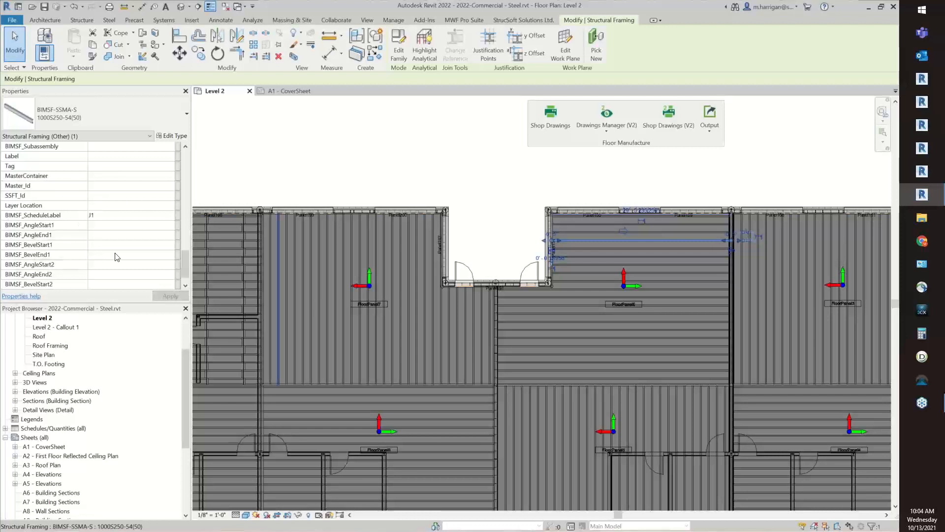
{"action": "left_click", "coordinate": [604, 314]}
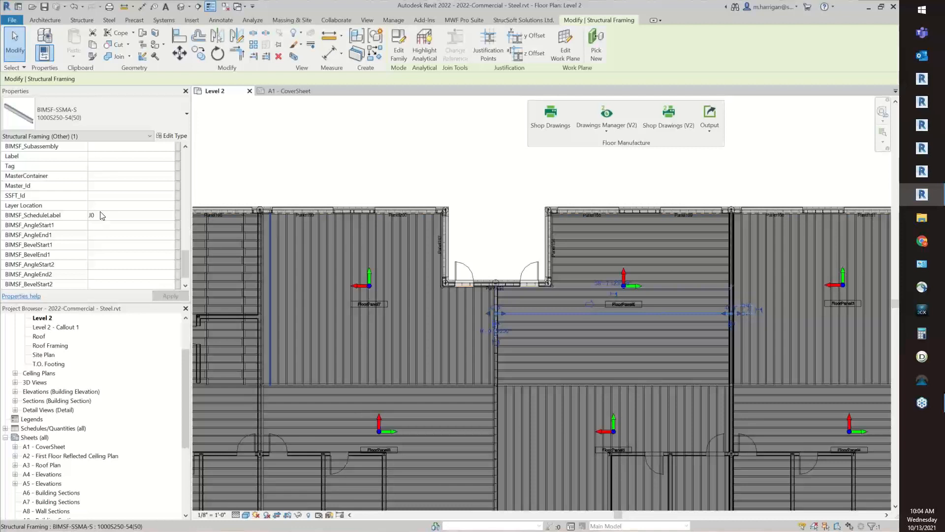
{"action": "left_click", "coordinate": [442, 182]}
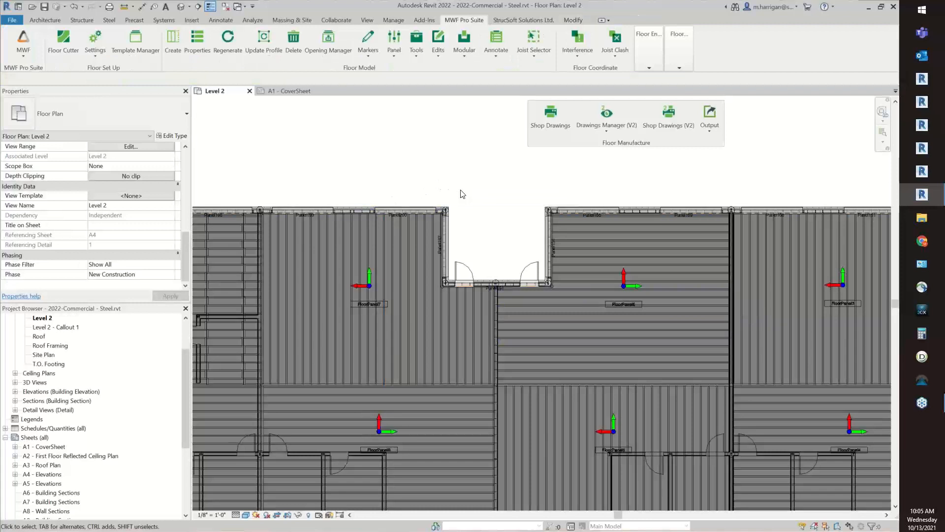
{"action": "left_click", "coordinate": [619, 122]}
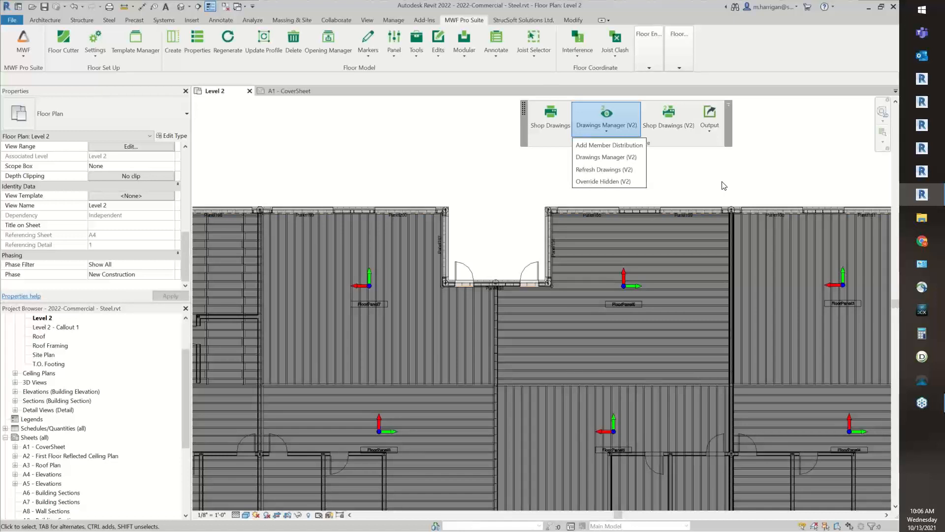
{"action": "left_click", "coordinate": [436, 54]}
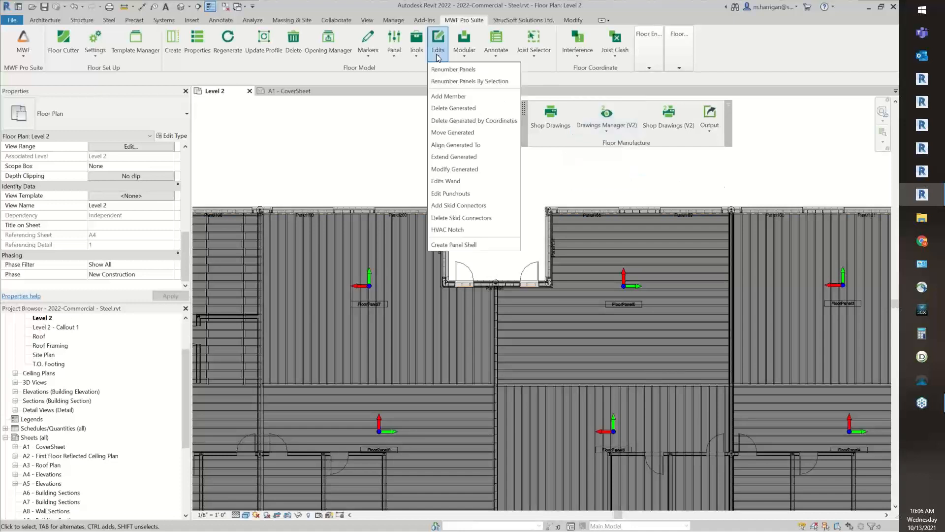
{"action": "left_click", "coordinate": [436, 54]}
{"action": "left_click", "coordinate": [437, 54]}
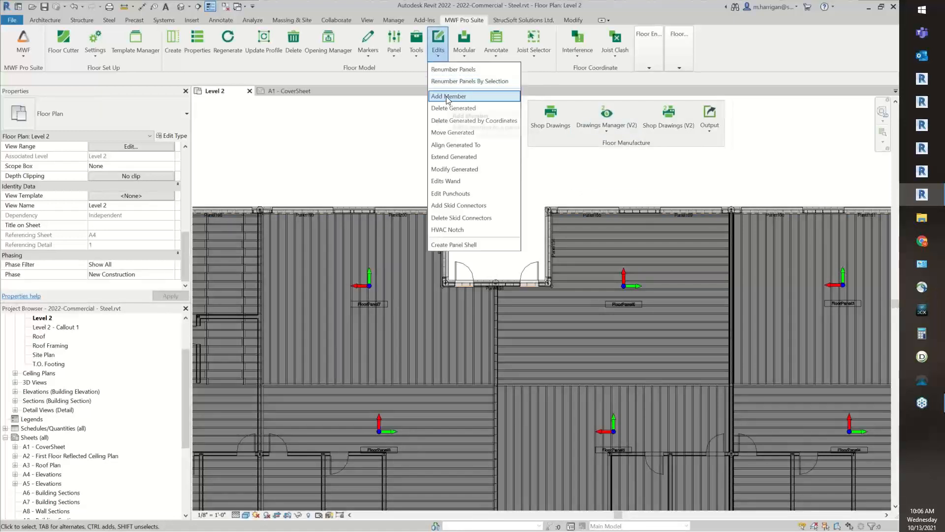
{"action": "left_click", "coordinate": [646, 185]}
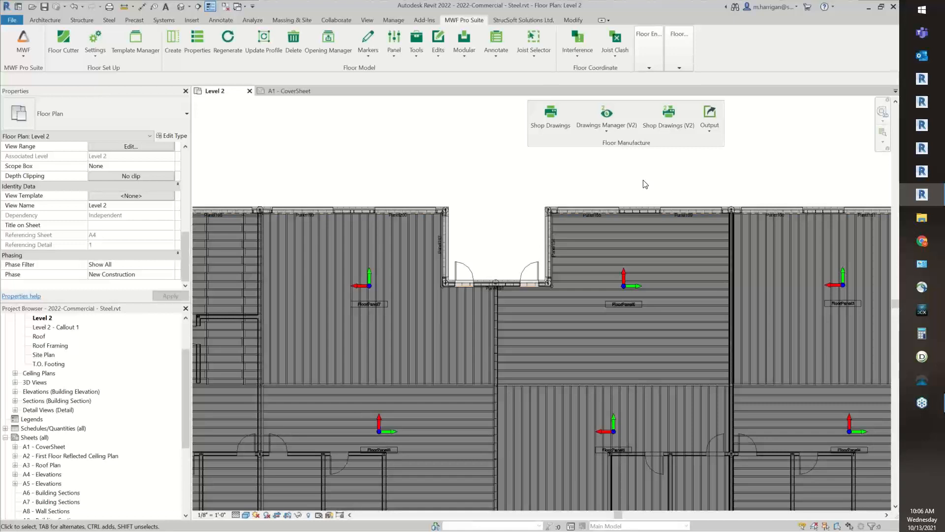
Launch Drawings Manager (V2) and select the Floor Shops 11x17 (Default) drawing settings type
{"action": "left_click", "coordinate": [597, 128]}
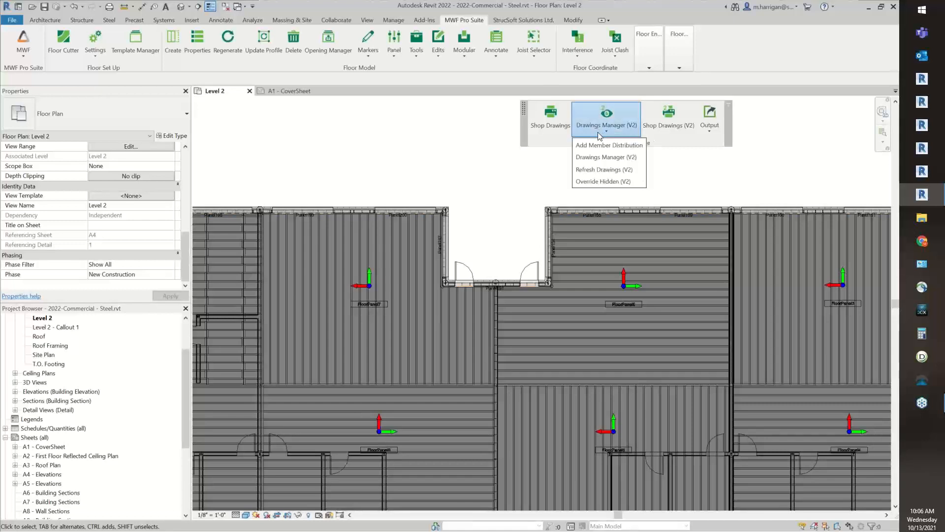
{"action": "left_click", "coordinate": [597, 157]}
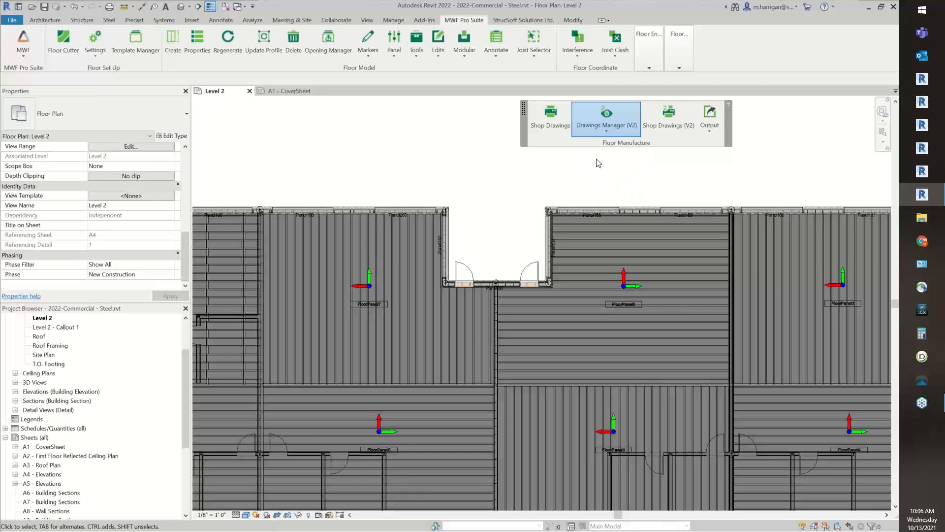
{"action": "left_click_drag", "start_coordinate": [320, 96], "coordinate": [409, 136]}
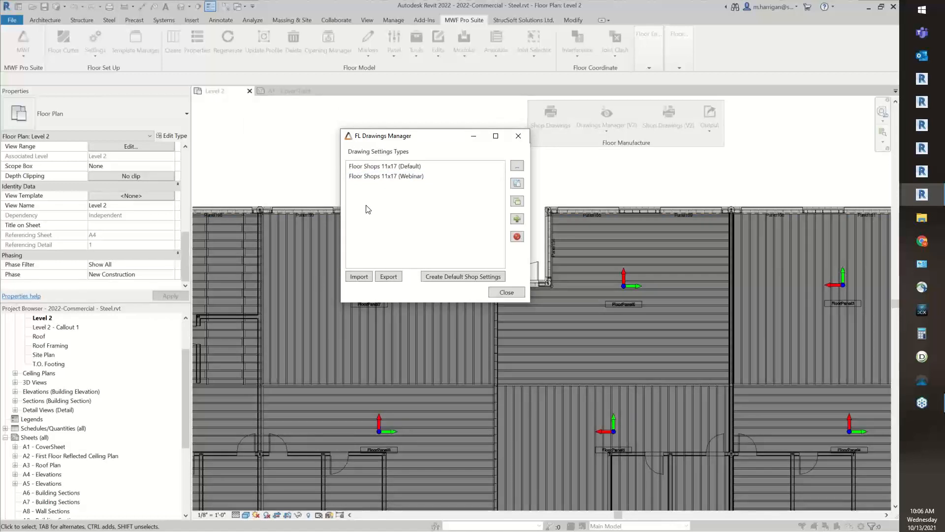
{"action": "left_click", "coordinate": [396, 176]}
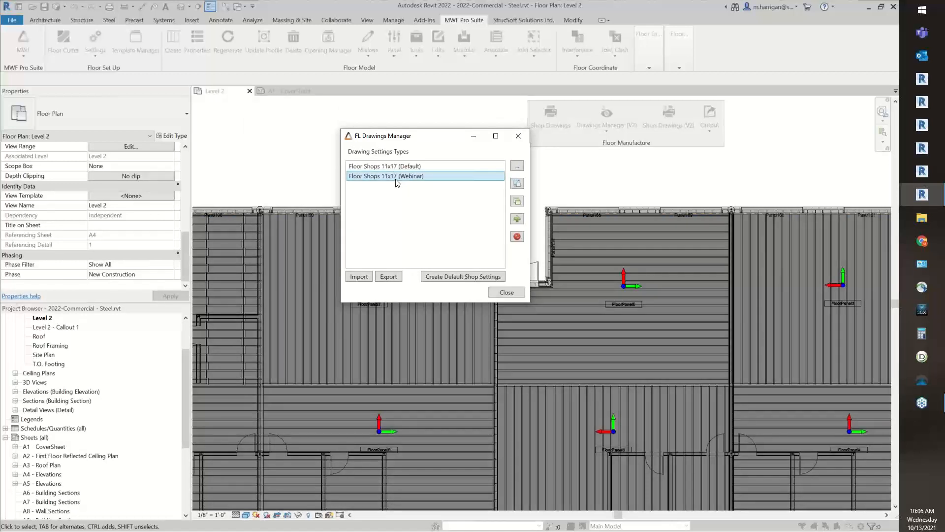
{"action": "left_click", "coordinate": [355, 168]}
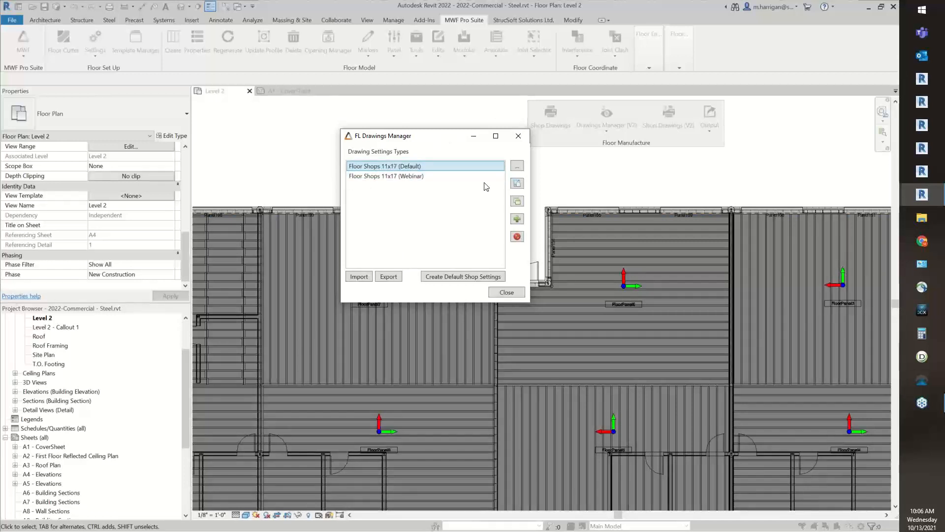
{"action": "left_click_drag", "start_coordinate": [440, 139], "coordinate": [471, 172]}
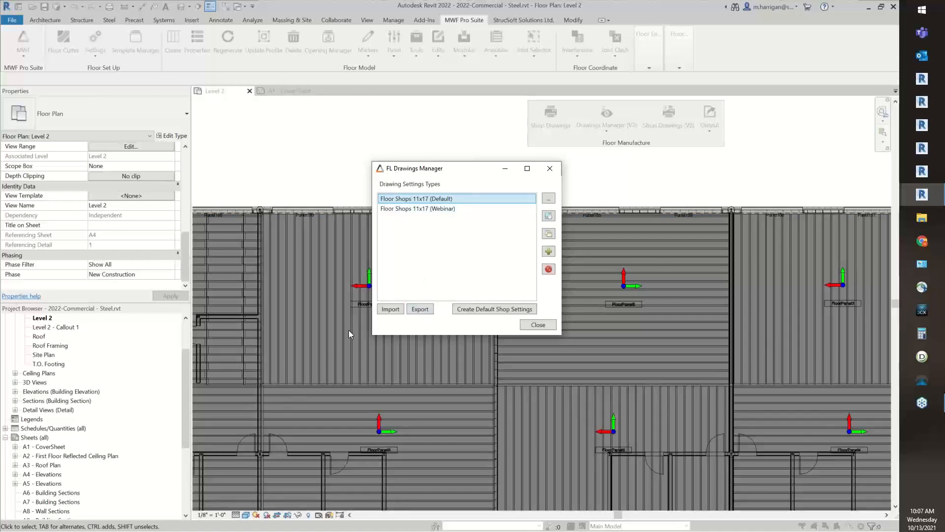
{"action": "left_click", "coordinate": [413, 313]}
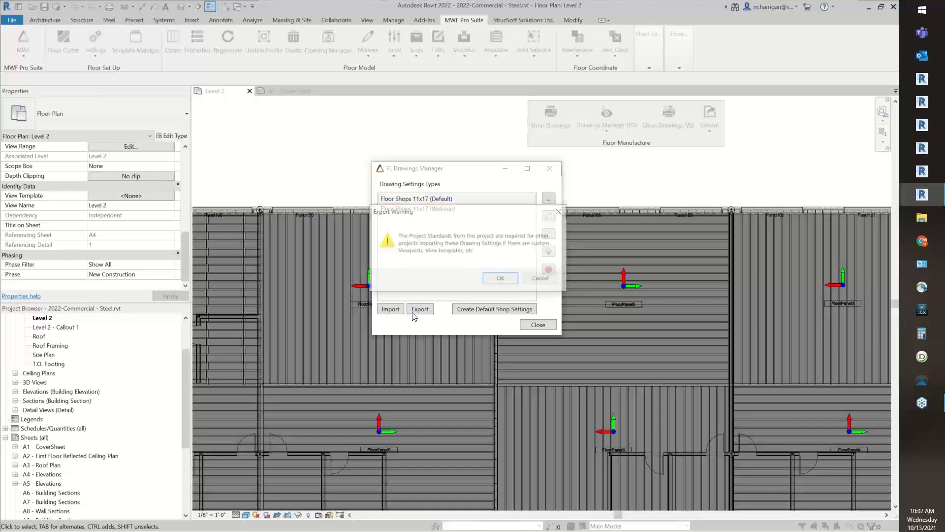
{"action": "left_click_drag", "start_coordinate": [412, 211], "coordinate": [402, 220]}
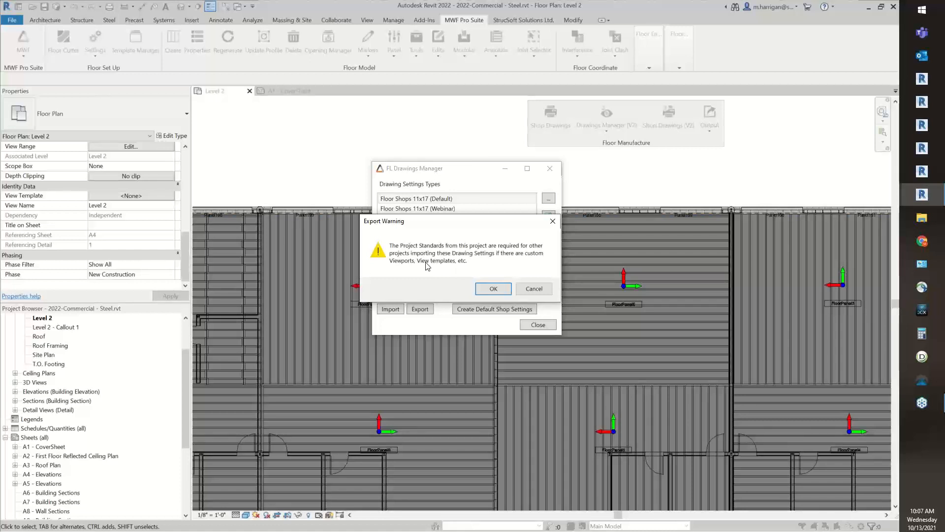
{"action": "left_click", "coordinate": [485, 290]}
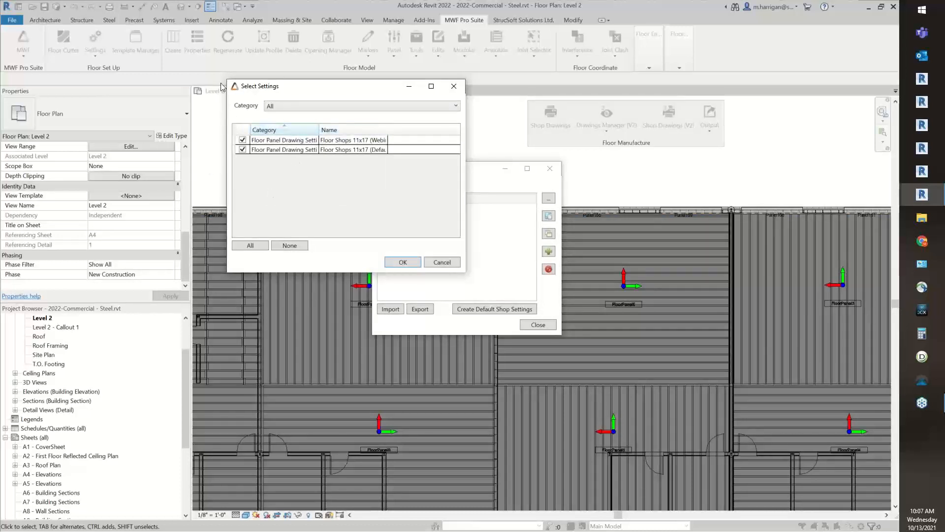
{"action": "left_click", "coordinate": [449, 264]}
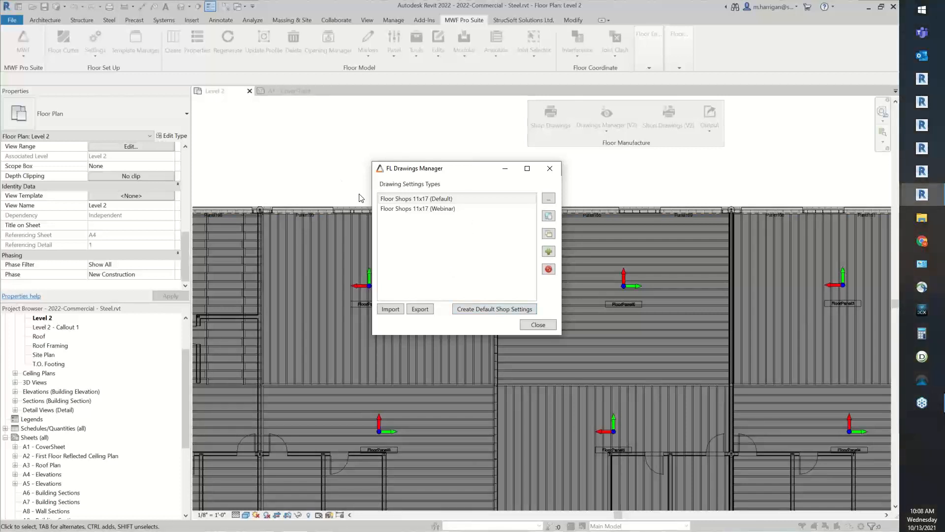
Open the Floor Shops 11x17 (Default) drawing settings for editing
{"action": "left_click", "coordinate": [422, 200]}
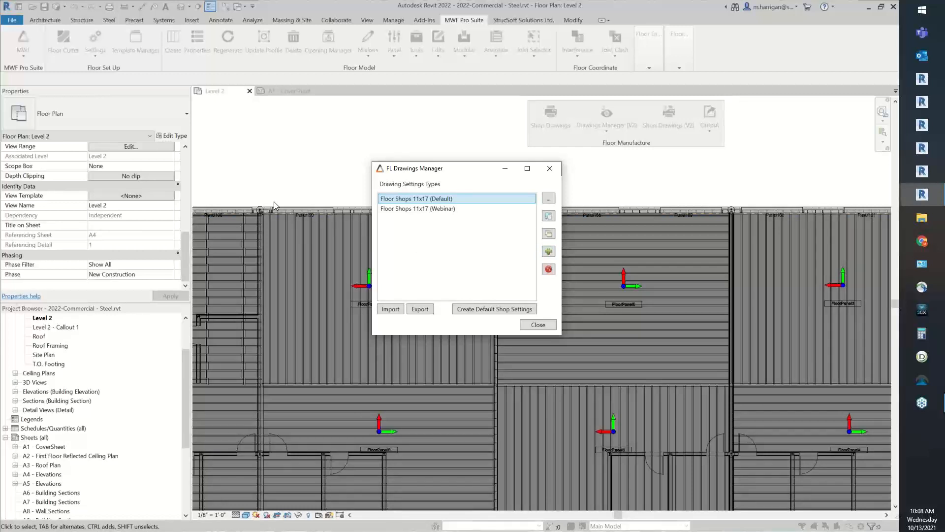
{"action": "double_click", "coordinate": [432, 202]}
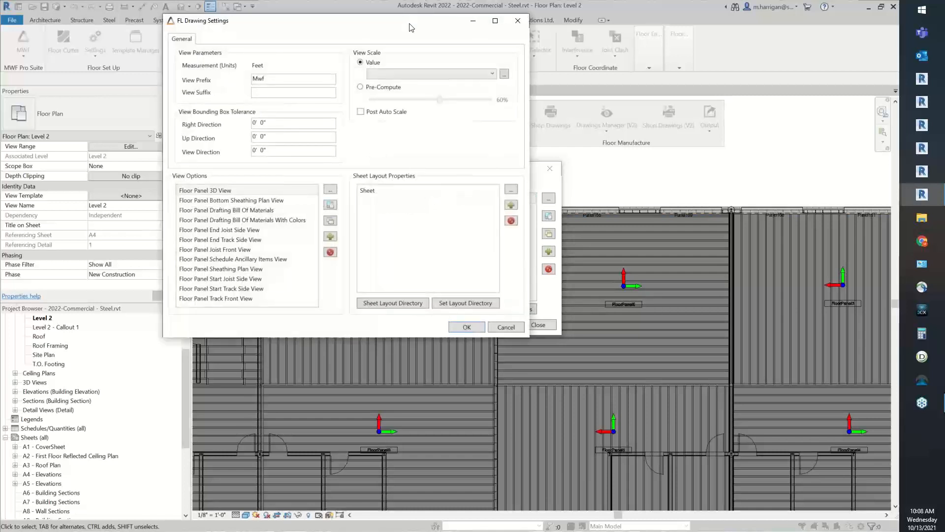
{"action": "mouse_move", "coordinate": [411, 27]}
{"action": "left_mouse_down"}
{"action": "mouse_move", "coordinate": [546, 149]}
{"action": "mouse_move", "coordinate": [549, 110]}
{"action": "left_mouse_up"}
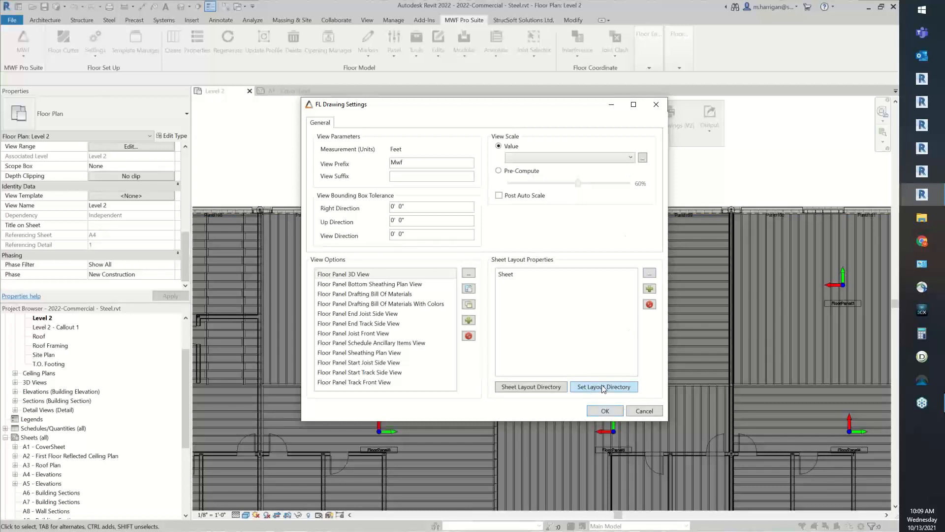
Set the layout directory to the Imperial SheetLayouts folder and view the sheet layout files stored there
{"action": "left_click", "coordinate": [604, 387]}
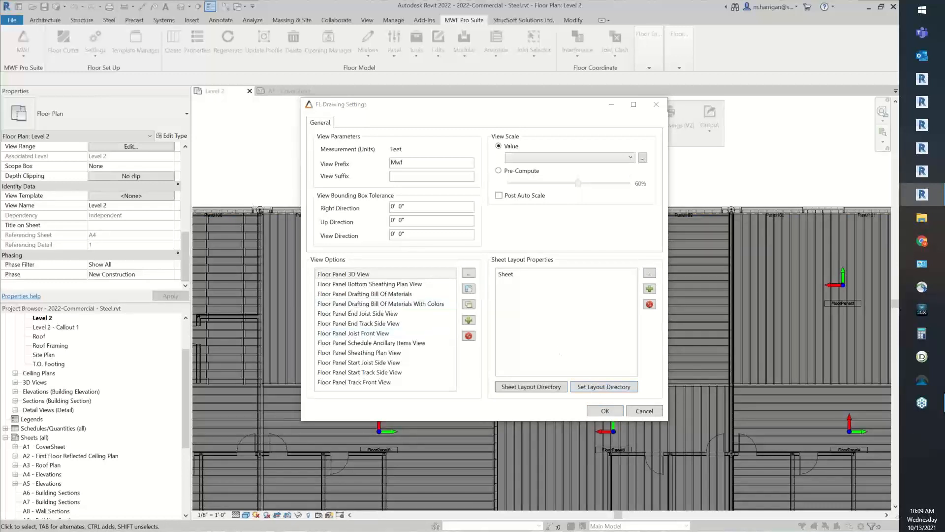
{"action": "mouse_move", "coordinate": [0, 127]}
{"action": "left_mouse_down"}
{"action": "mouse_move", "coordinate": [454, 83]}
{"action": "mouse_move", "coordinate": [441, 100]}
{"action": "left_mouse_up"}
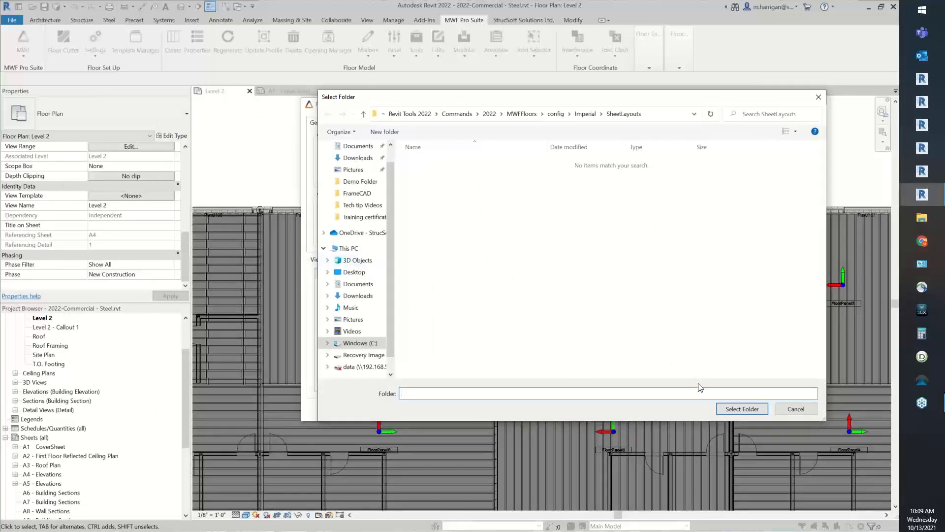
{"action": "left_click", "coordinate": [742, 409]}
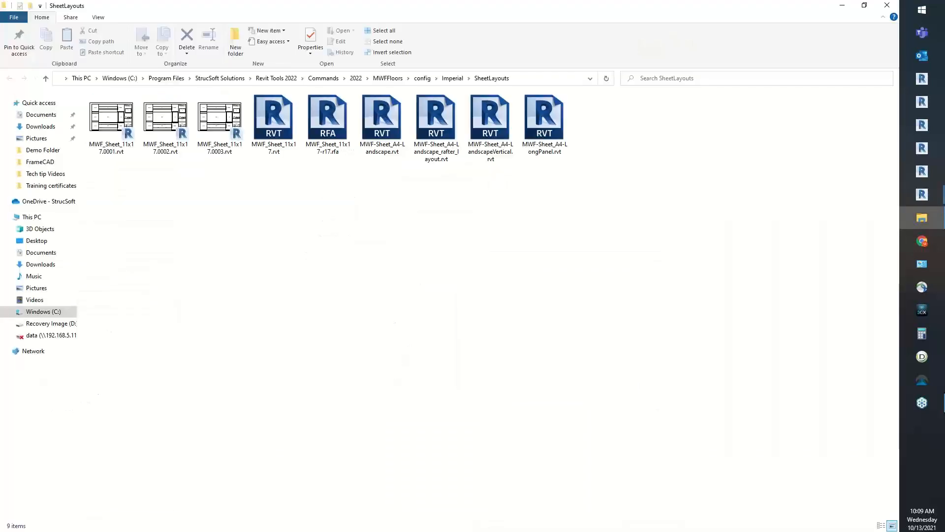
{"action": "left_click_drag", "start_coordinate": [515, 10], "coordinate": [524, 56]}
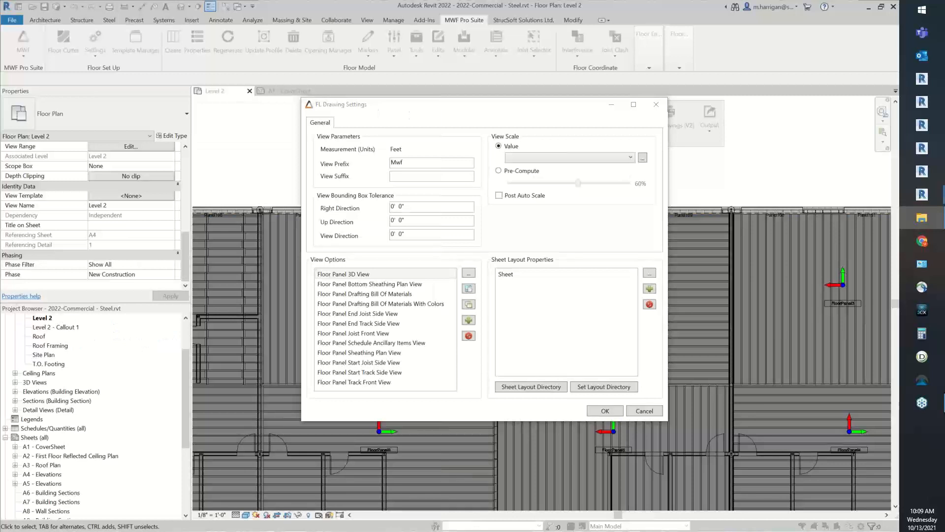
Review the Sheet layout entry and the end joist side and drafting bill of materials views in the drawing settings
{"action": "left_click", "coordinate": [506, 276]}
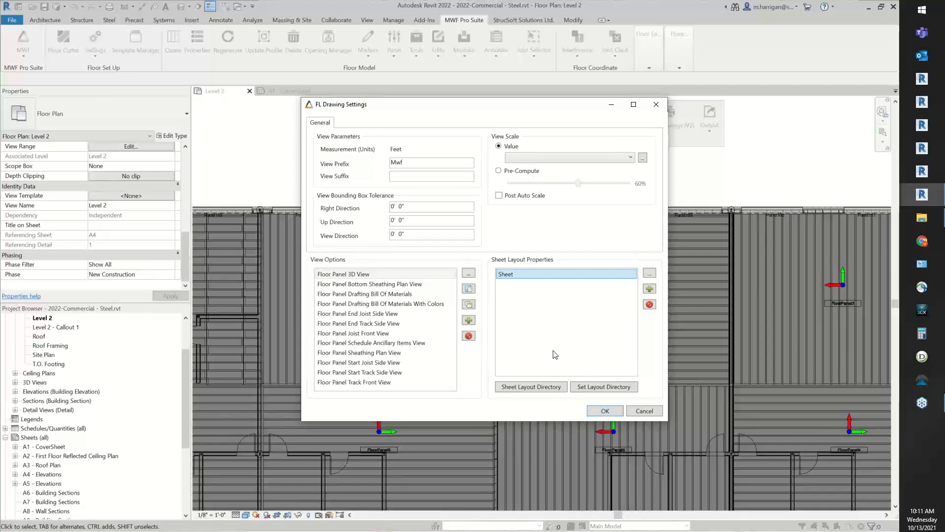
{"action": "left_click_drag", "start_coordinate": [375, 314], "coordinate": [379, 323]}
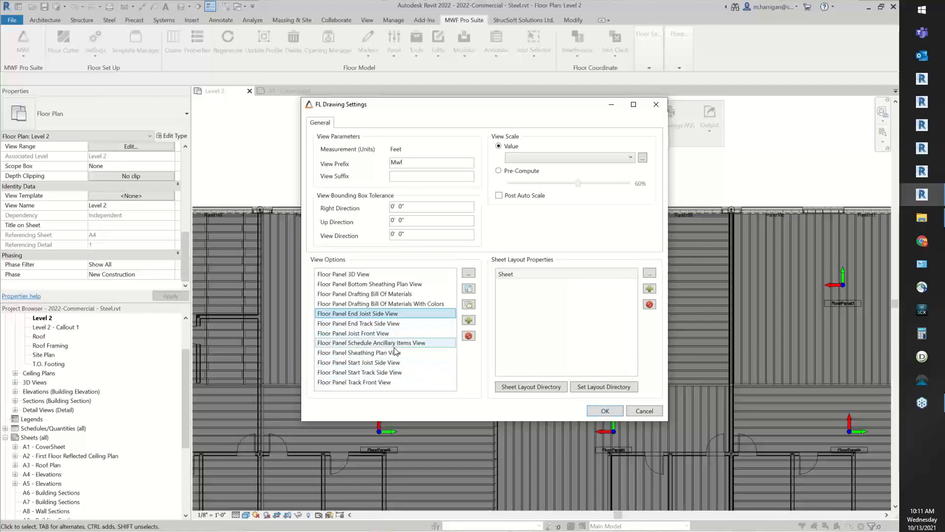
{"action": "left_click", "coordinate": [369, 305]}
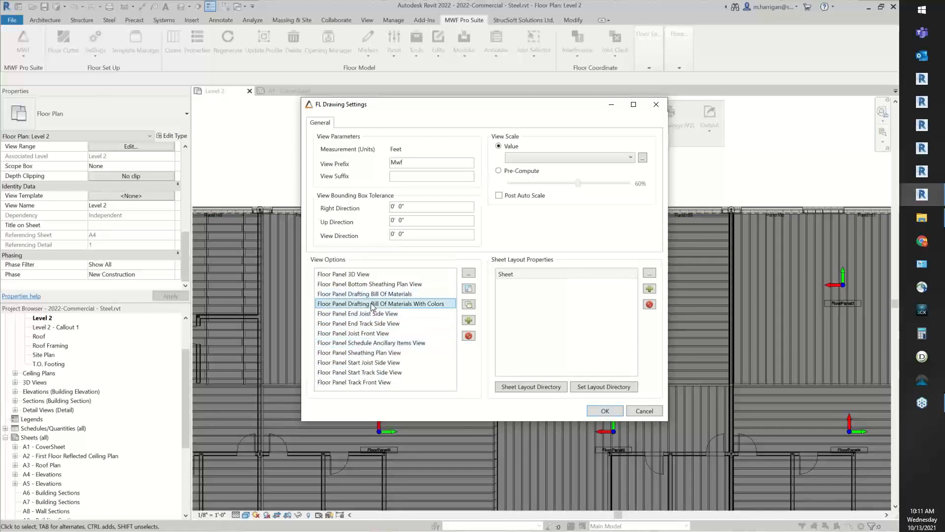
{"action": "left_click", "coordinate": [380, 296]}
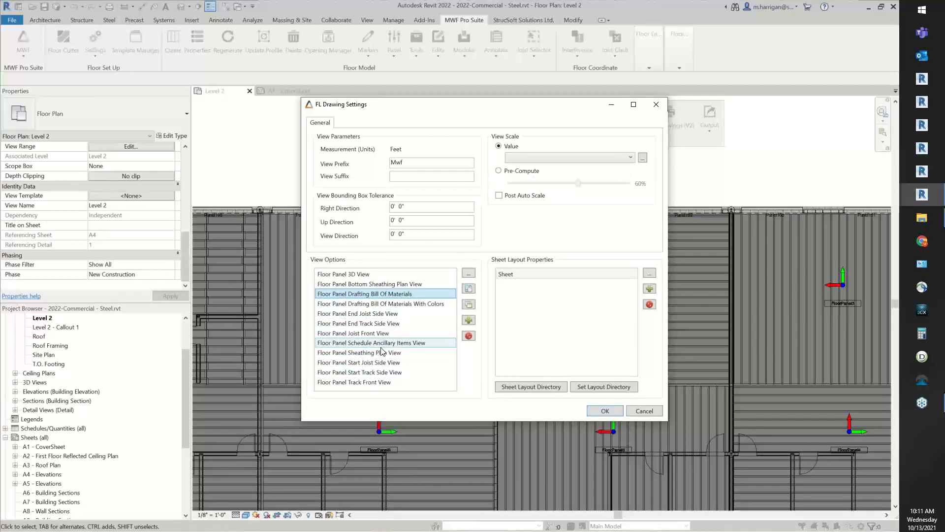
Add a Schedule Bill of Materials view type template and name its schedule settings BOM
{"action": "left_click", "coordinate": [468, 321]}
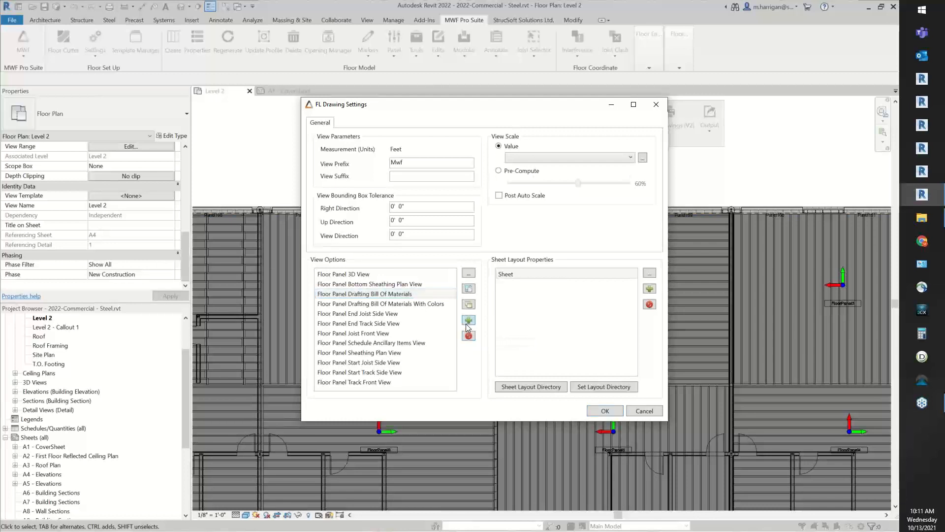
{"action": "left_click_drag", "start_coordinate": [374, 97], "coordinate": [585, 186]}
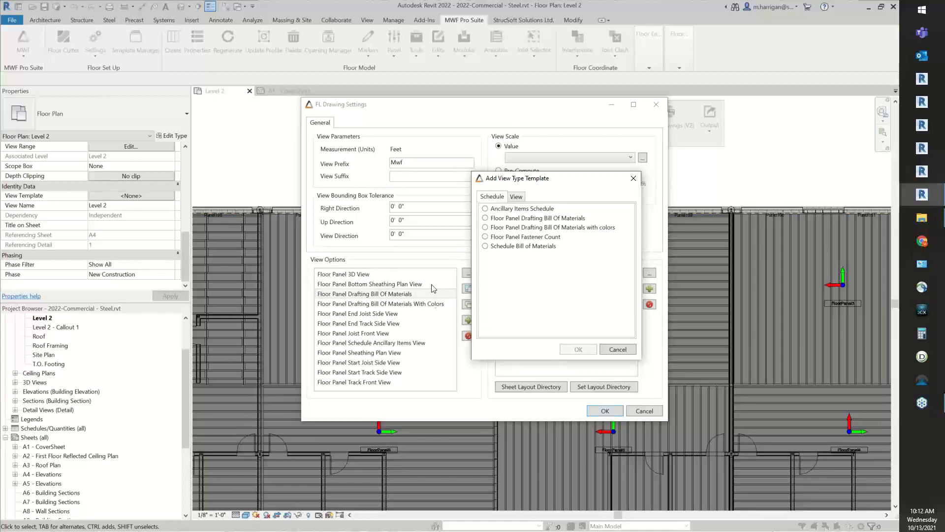
{"action": "left_click", "coordinate": [490, 250]}
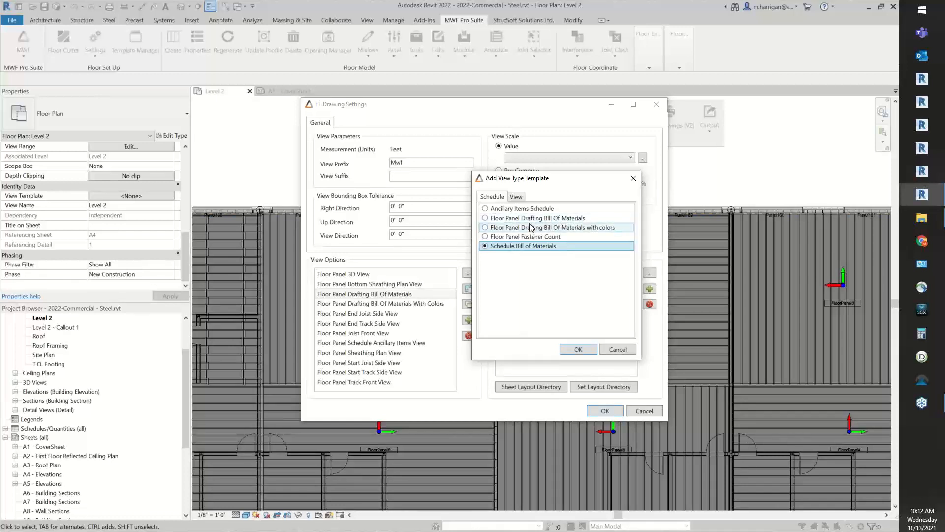
{"action": "left_click", "coordinate": [577, 350]}
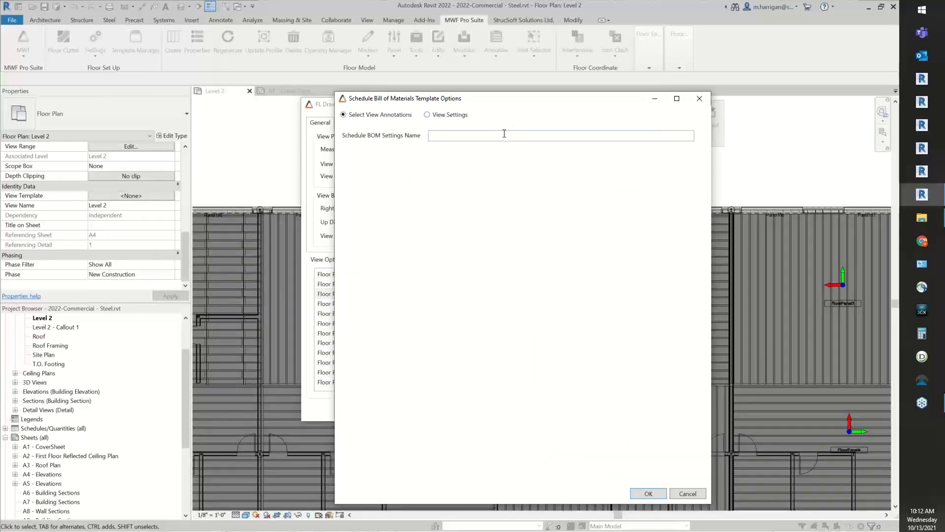
{"action": "type", "text": "BOM"}
In the template's view settings, set both the sheet insert point and the view insert point to Mid Center
{"action": "left_click", "coordinate": [436, 115]}
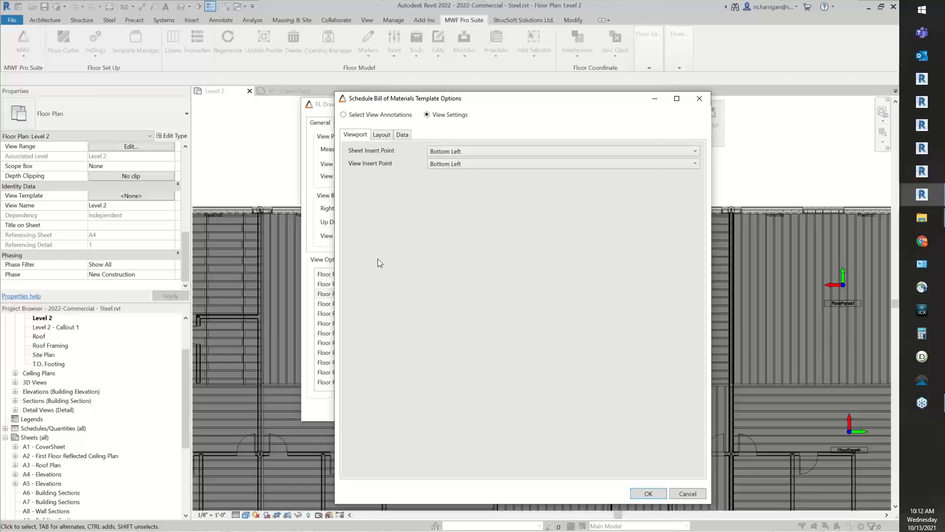
{"action": "left_click_drag", "start_coordinate": [0, 54], "coordinate": [484, 79]}
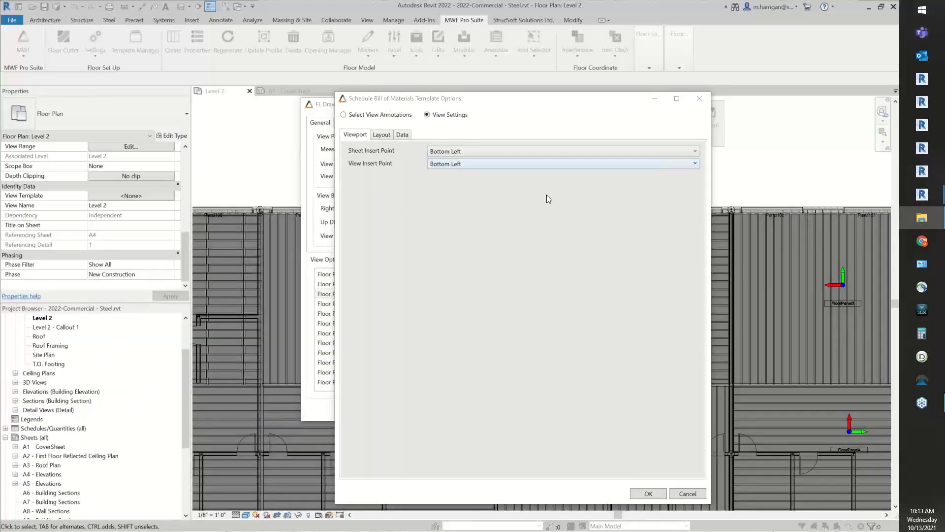
{"action": "left_click", "coordinate": [445, 152]}
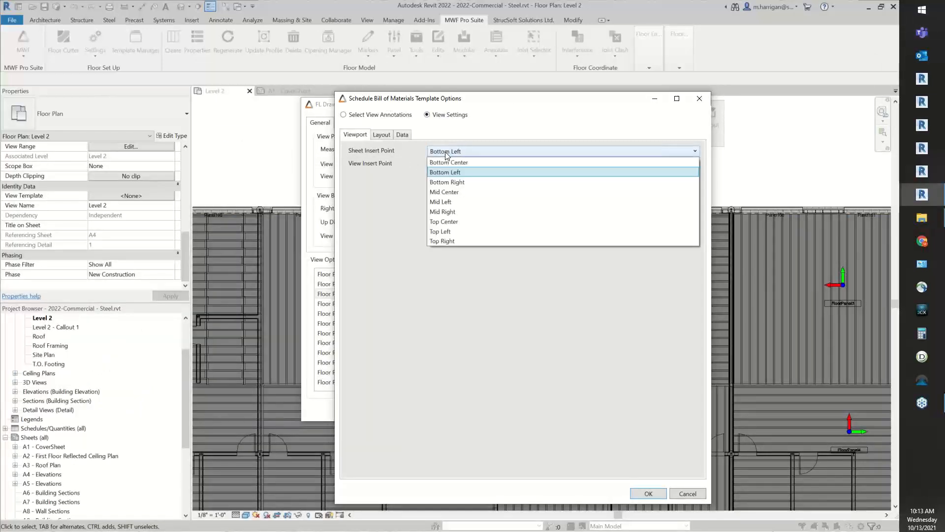
{"action": "left_click", "coordinate": [445, 152]}
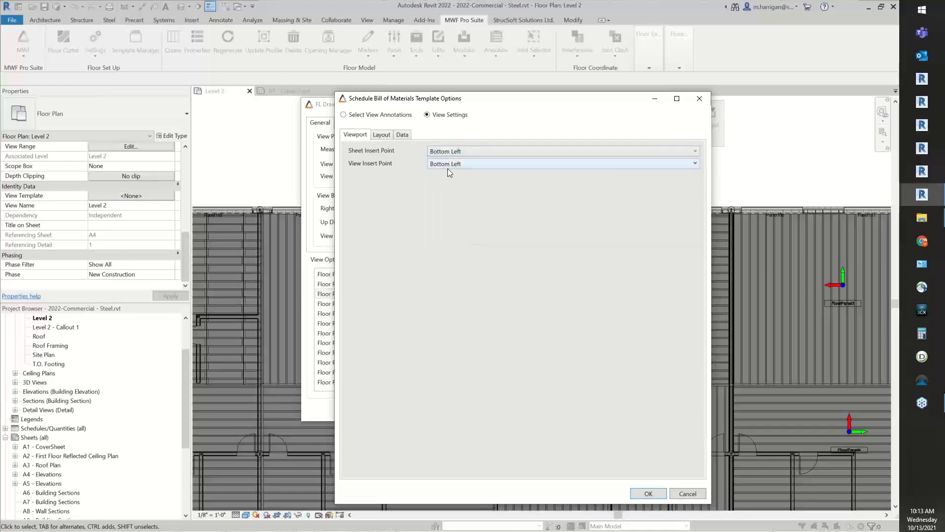
{"action": "left_click", "coordinate": [447, 166]}
{"action": "left_click", "coordinate": [458, 152]}
{"action": "left_click", "coordinate": [458, 152]}
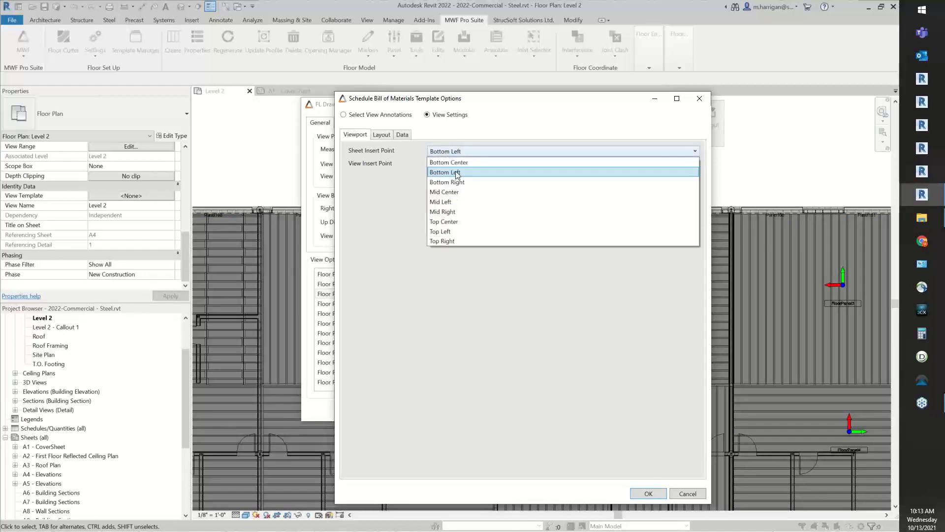
{"action": "left_click", "coordinate": [453, 191]}
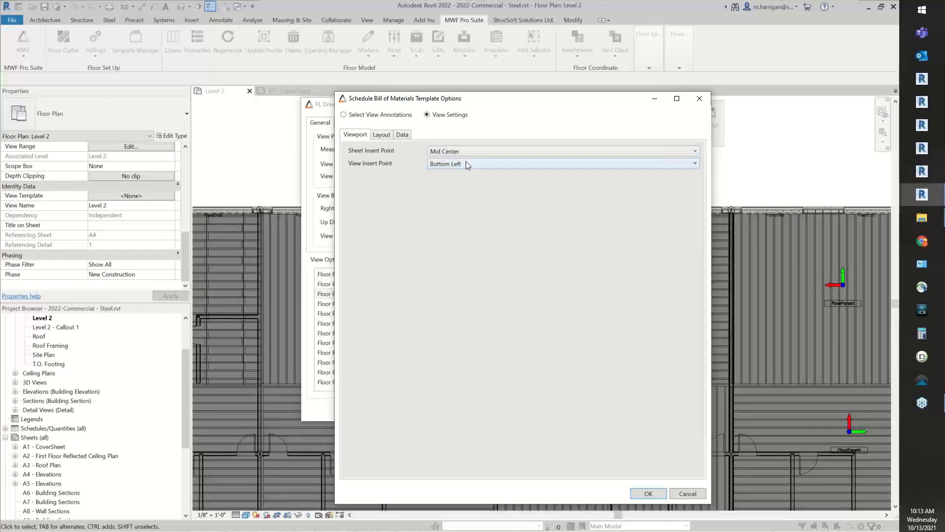
{"action": "left_click", "coordinate": [466, 163]}
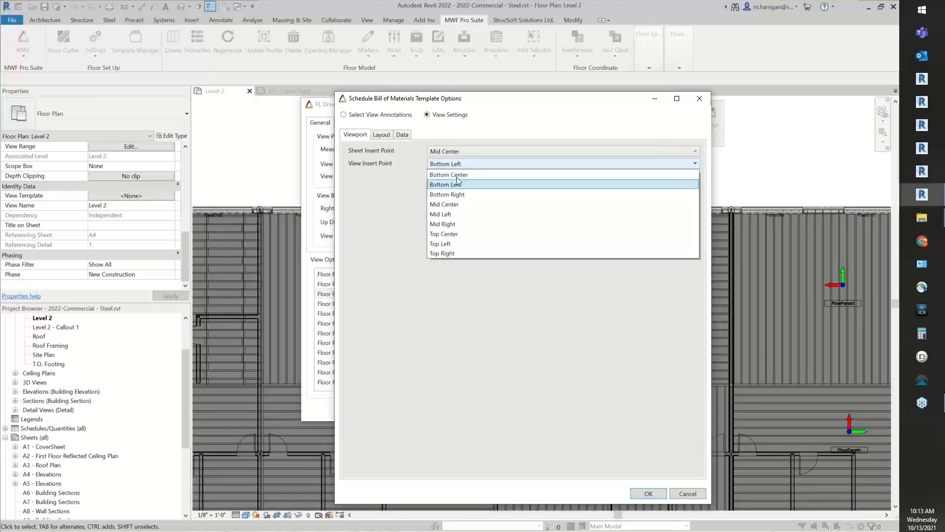
{"action": "left_click", "coordinate": [454, 206]}
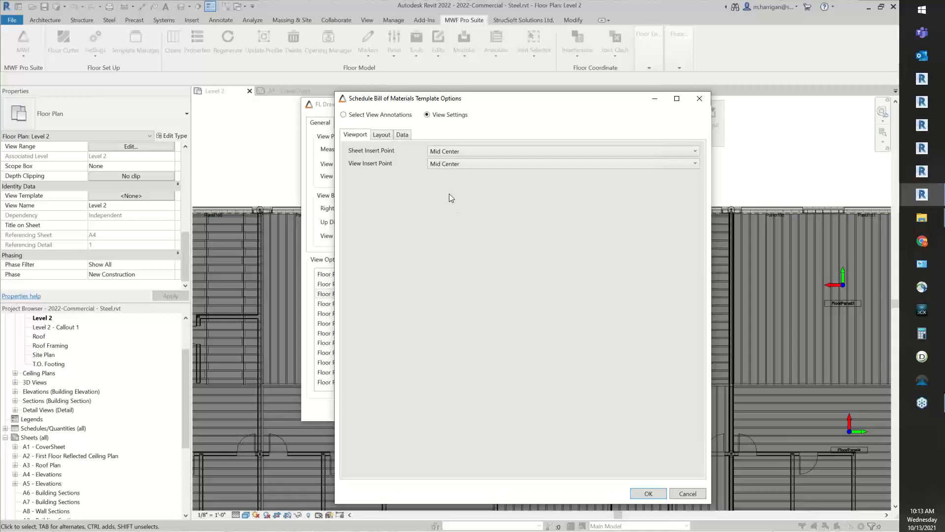
Examine the schedule's layout settings and the text styles available for its title, column header and column body
{"action": "left_click", "coordinate": [376, 133]}
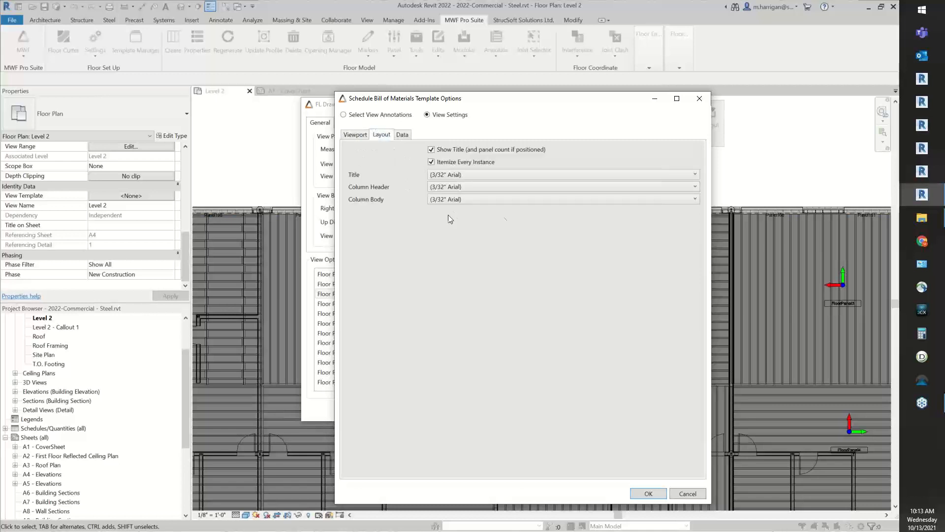
{"action": "left_click", "coordinate": [460, 175]}
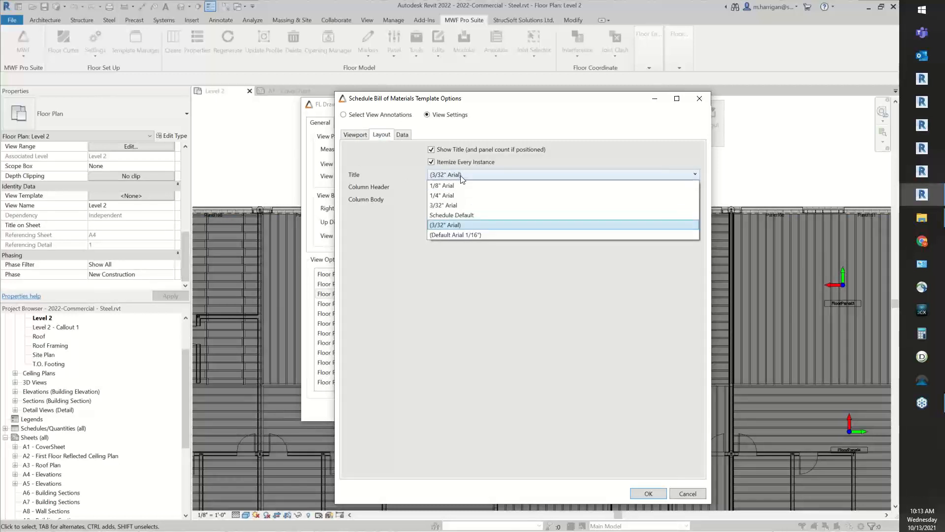
{"action": "left_click", "coordinate": [461, 176]}
{"action": "left_click", "coordinate": [466, 186]}
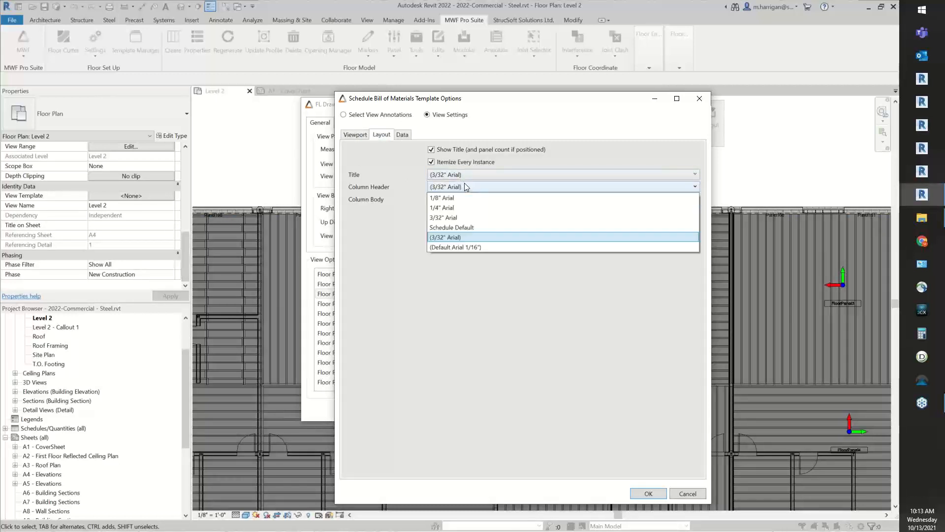
{"action": "left_click", "coordinate": [465, 185]}
{"action": "left_click", "coordinate": [471, 199]}
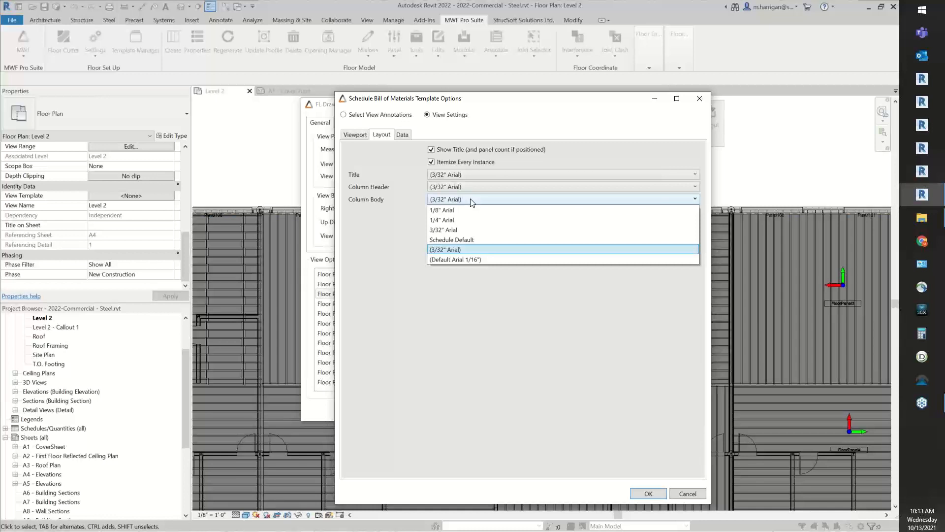
{"action": "left_click", "coordinate": [483, 184]}
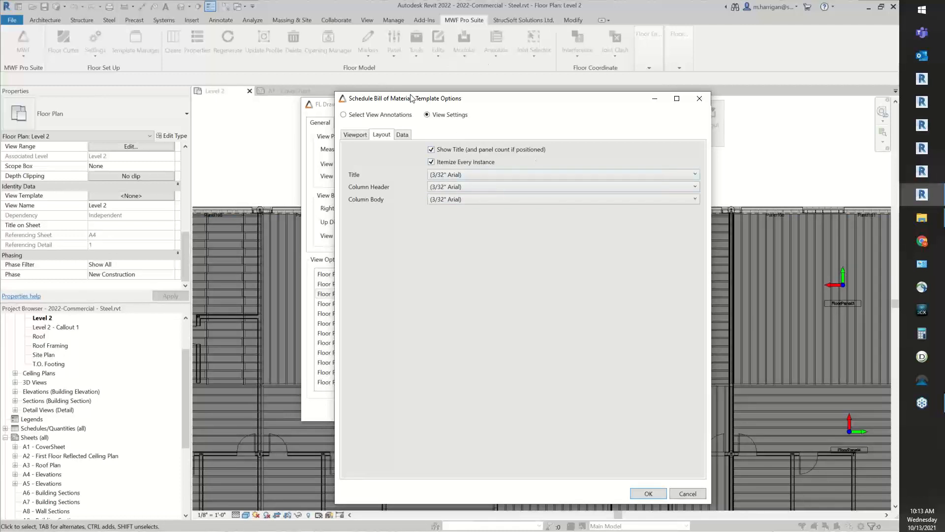
Add BIMSF_ScheduleLabel as the first data field of the bill of materials schedule
{"action": "left_click", "coordinate": [400, 135]}
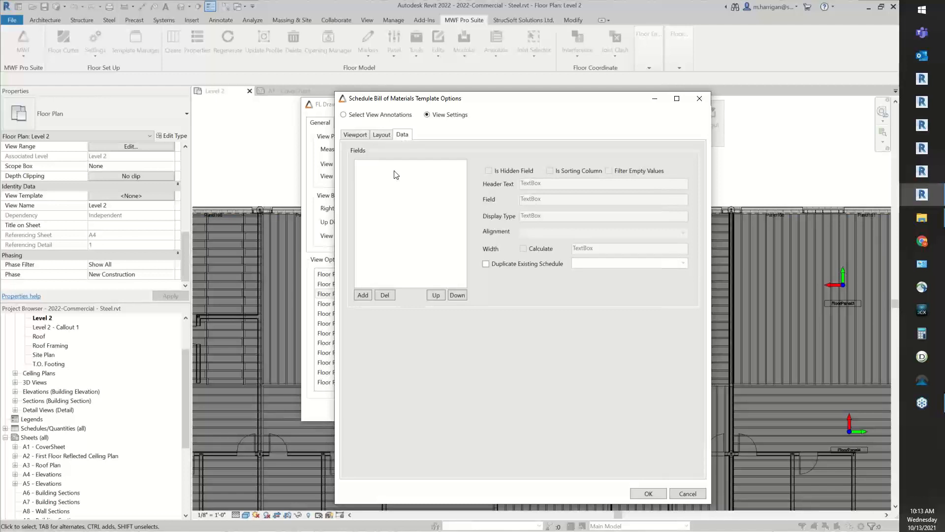
{"action": "left_click", "coordinate": [363, 295]}
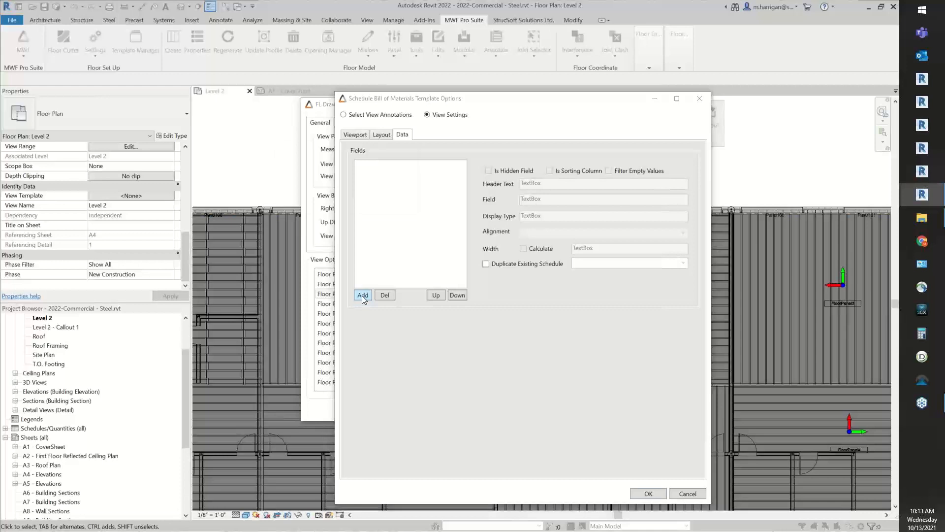
{"action": "left_click_drag", "start_coordinate": [350, 148], "coordinate": [559, 92]}
{"action": "left_click", "coordinate": [589, 117]}
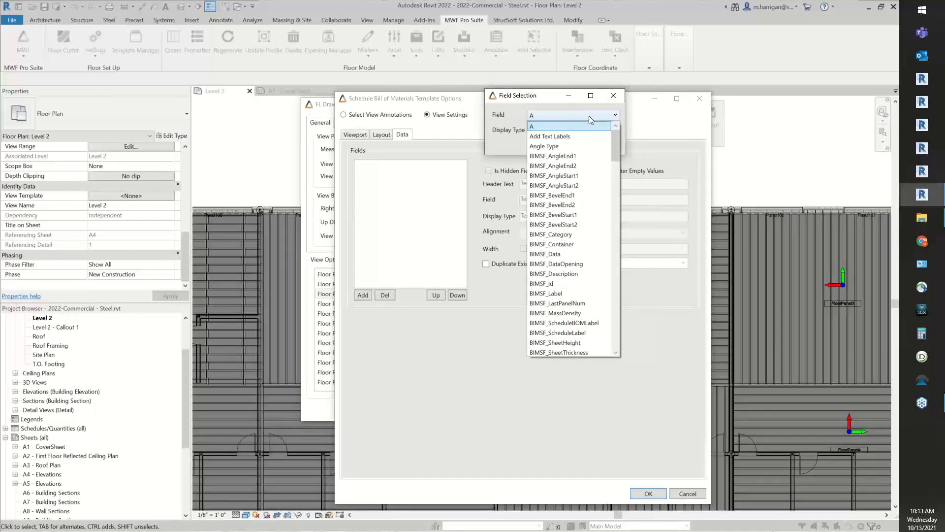
{"action": "scroll", "coordinate": [592, 182], "scroll_direction": "down", "scroll_amount": 2}
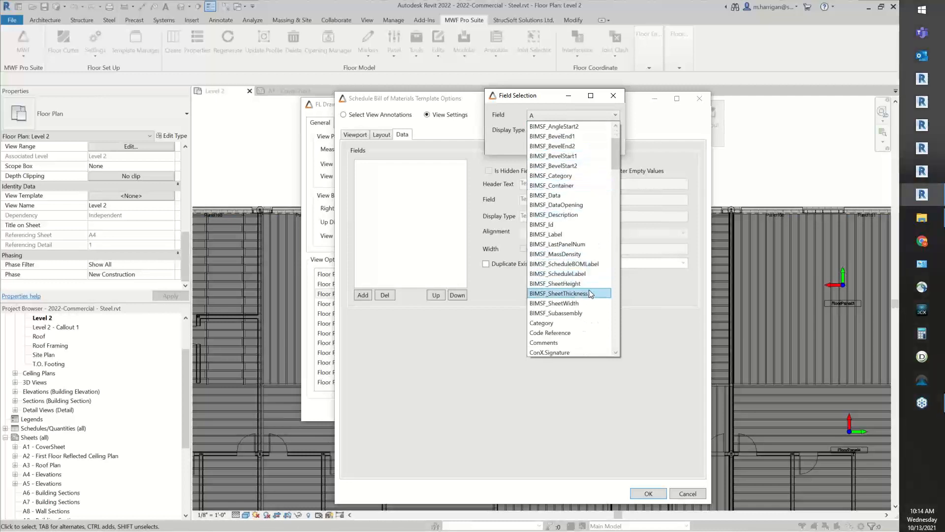
{"action": "left_click", "coordinate": [587, 278]}
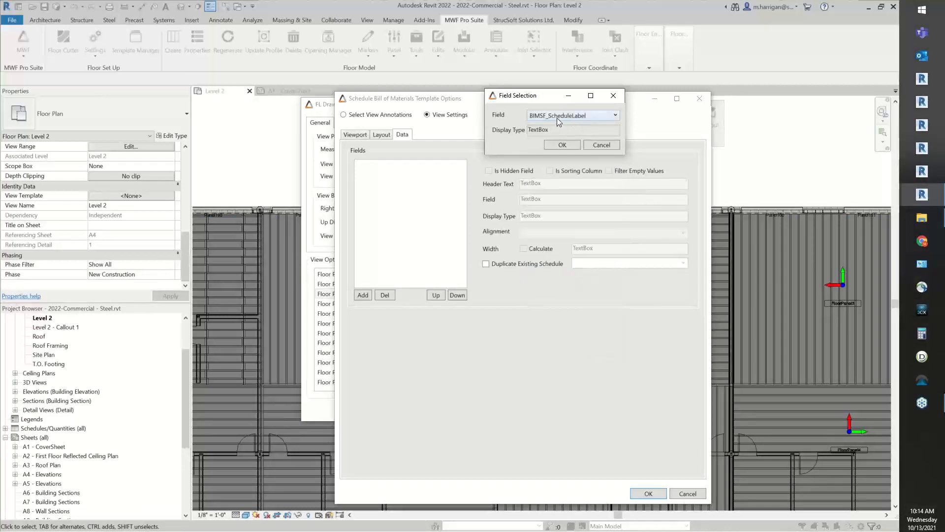
{"action": "left_click", "coordinate": [565, 146]}
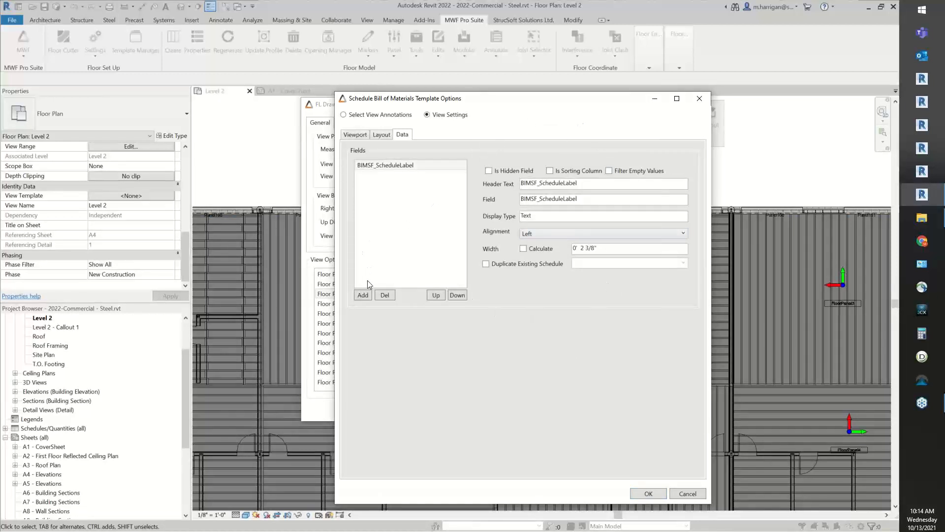
Add Type as the second data field of the bill of materials schedule
{"action": "left_click", "coordinate": [363, 295]}
{"action": "left_click_drag", "start_coordinate": [312, 152], "coordinate": [535, 81]}
{"action": "left_click", "coordinate": [558, 98]}
{"action": "scroll", "coordinate": [574, 126], "scroll_direction": "down", "scroll_amount": 2}
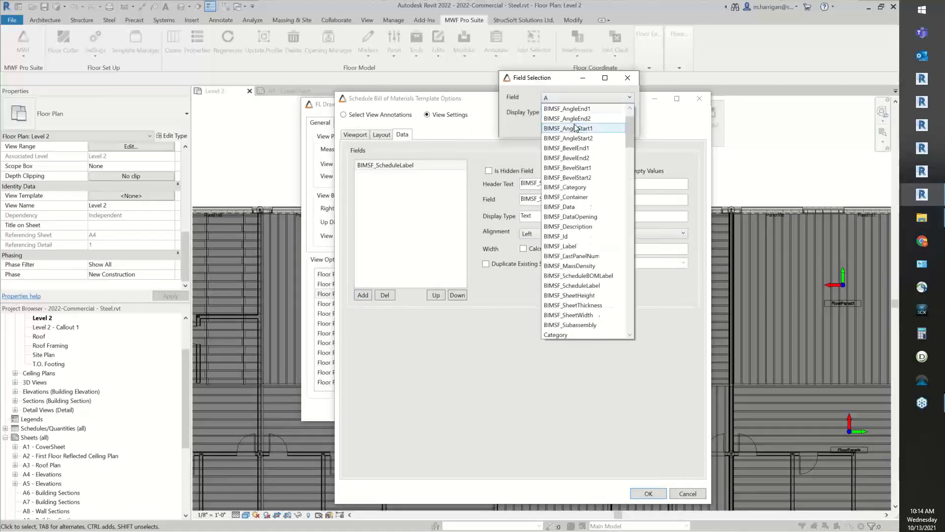
{"action": "scroll", "coordinate": [581, 148], "scroll_direction": "down", "scroll_amount": 15}
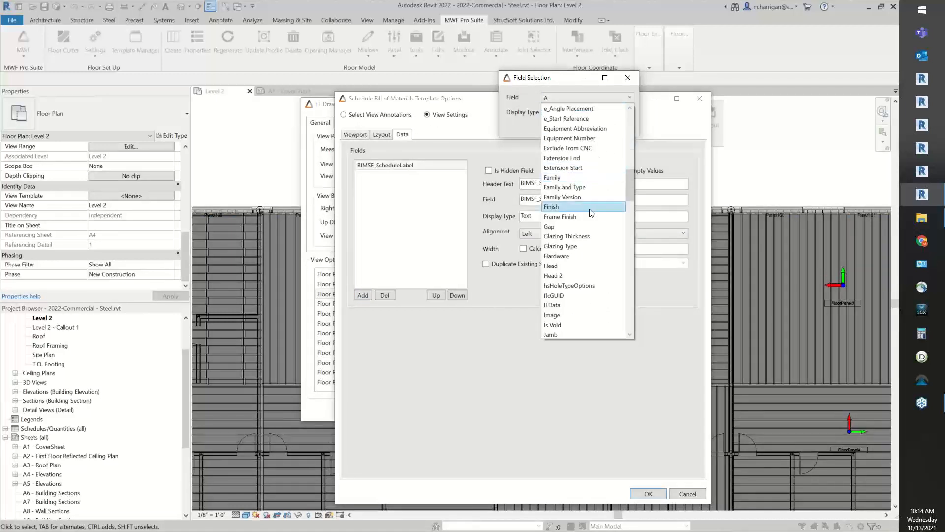
{"action": "scroll", "coordinate": [592, 216], "scroll_direction": "down", "scroll_amount": 20}
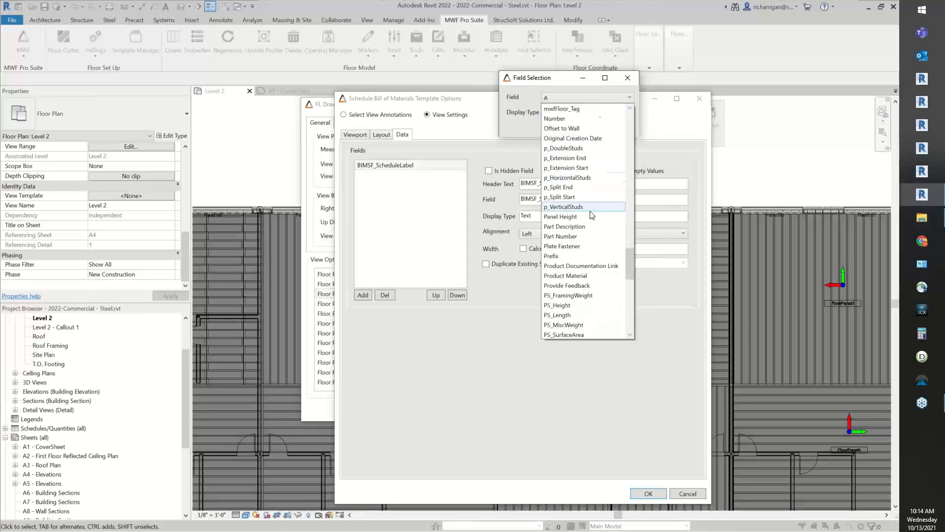
{"action": "scroll", "coordinate": [591, 217], "scroll_direction": "down", "scroll_amount": 6}
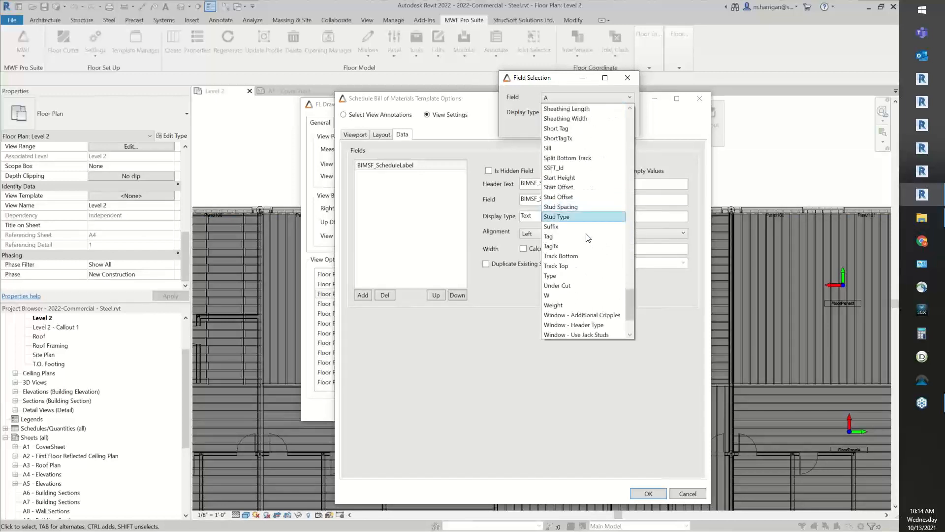
{"action": "left_click", "coordinate": [562, 275]}
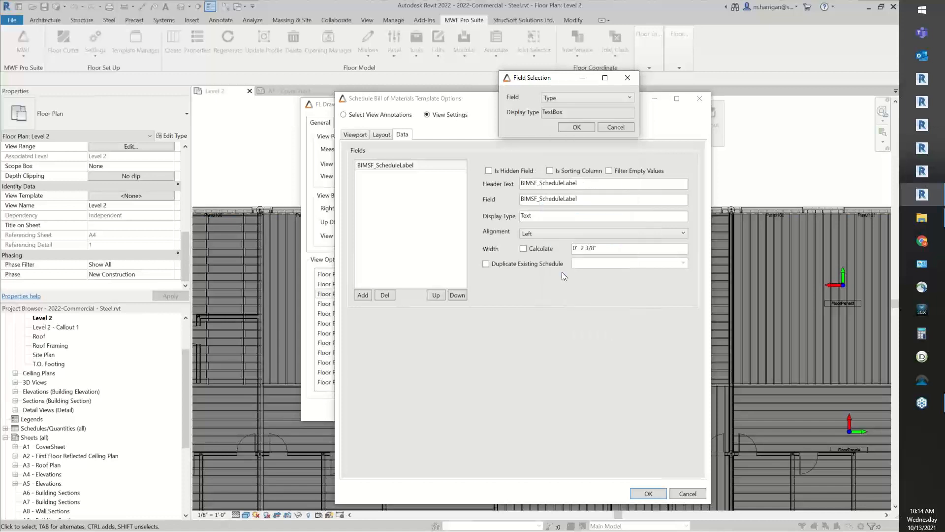
{"action": "left_click", "coordinate": [577, 127]}
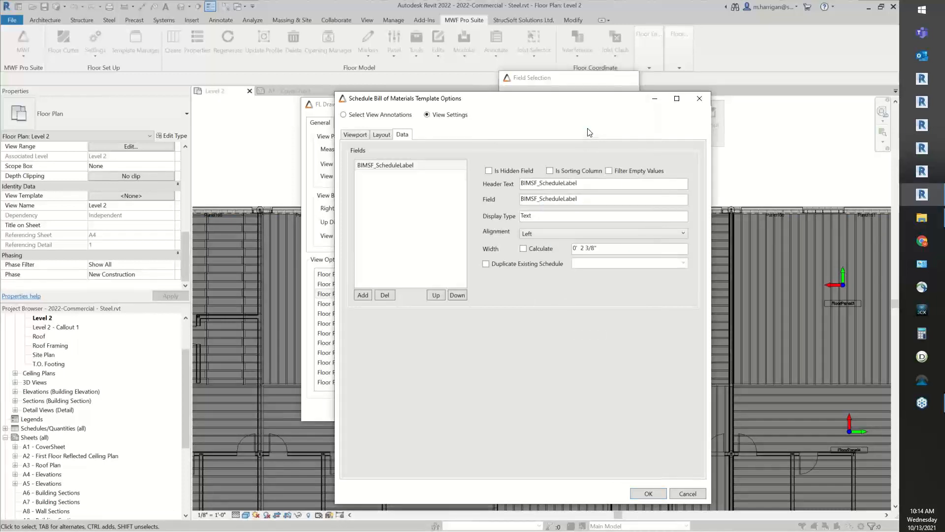
Add Count as the third data field of the bill of materials schedule
{"action": "left_click", "coordinate": [363, 294]}
{"action": "left_click_drag", "start_coordinate": [320, 150], "coordinate": [578, 127]}
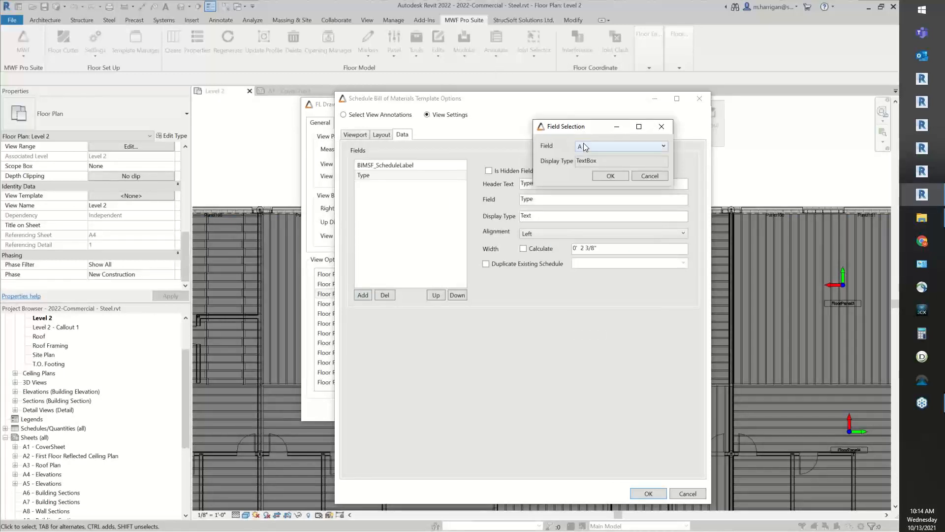
{"action": "left_click", "coordinate": [588, 146]}
{"action": "scroll", "coordinate": [588, 161], "scroll_direction": "down", "scroll_amount": 7}
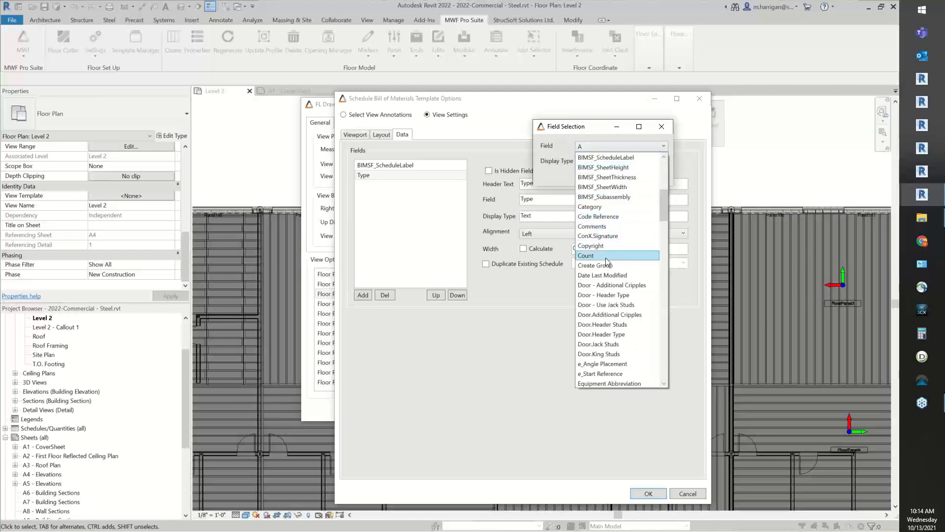
{"action": "left_click", "coordinate": [608, 261]}
{"action": "left_click", "coordinate": [611, 175]}
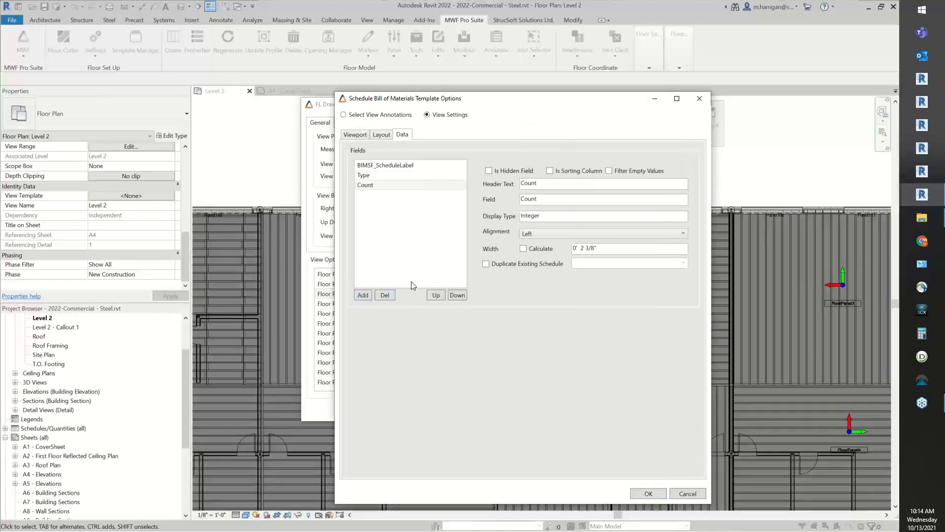
Add Reported Length as the fourth data field of the bill of materials schedule
{"action": "left_click", "coordinate": [363, 295]}
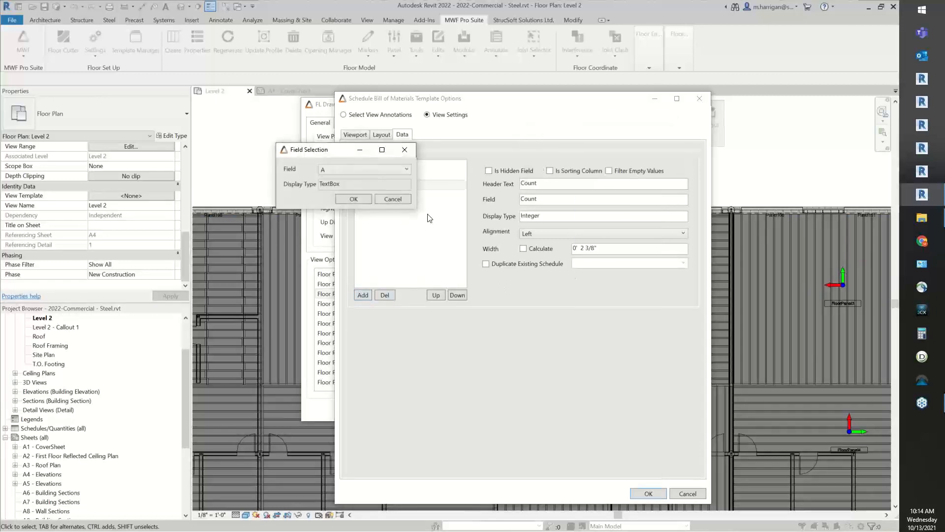
{"action": "left_click_drag", "start_coordinate": [335, 155], "coordinate": [625, 39]}
{"action": "left_click", "coordinate": [627, 53]}
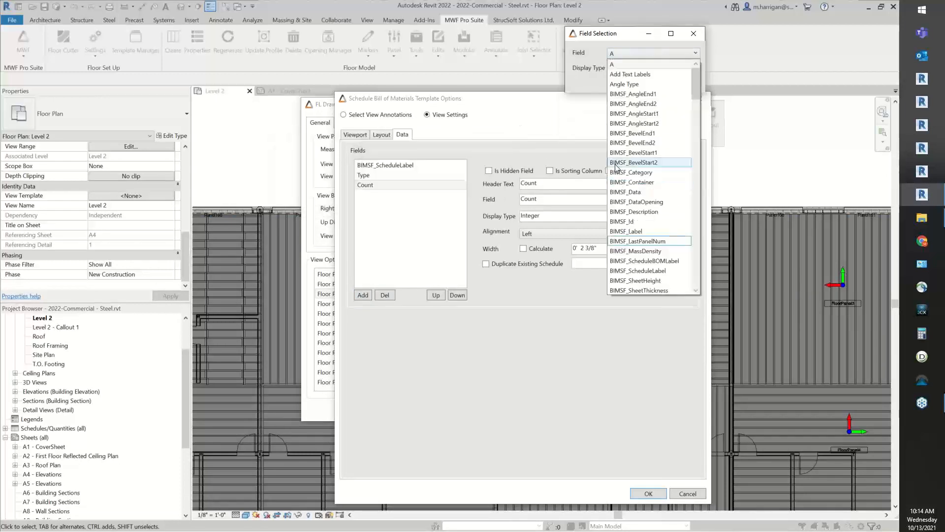
{"action": "scroll", "coordinate": [663, 261], "scroll_direction": "down", "scroll_amount": 2}
{"action": "scroll", "coordinate": [664, 260], "scroll_direction": "down", "scroll_amount": 20}
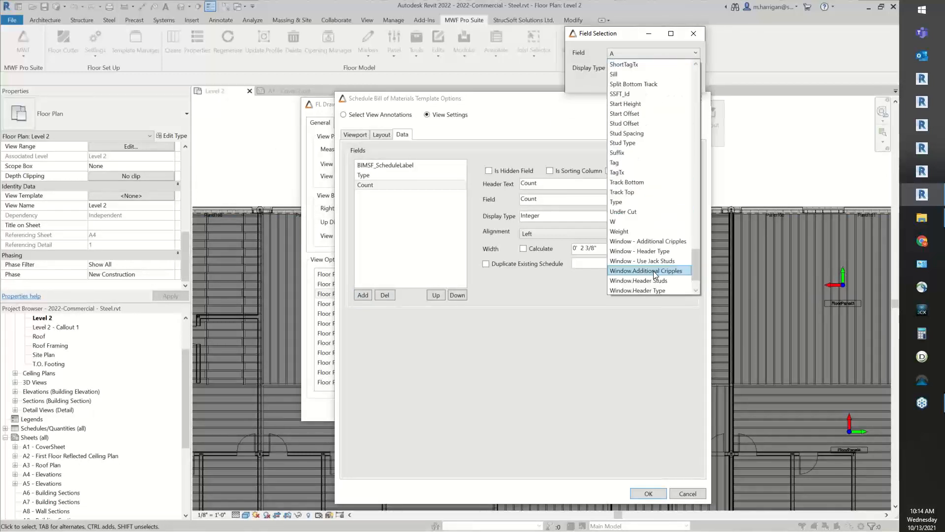
{"action": "scroll", "coordinate": [654, 232], "scroll_direction": "up", "scroll_amount": 7}
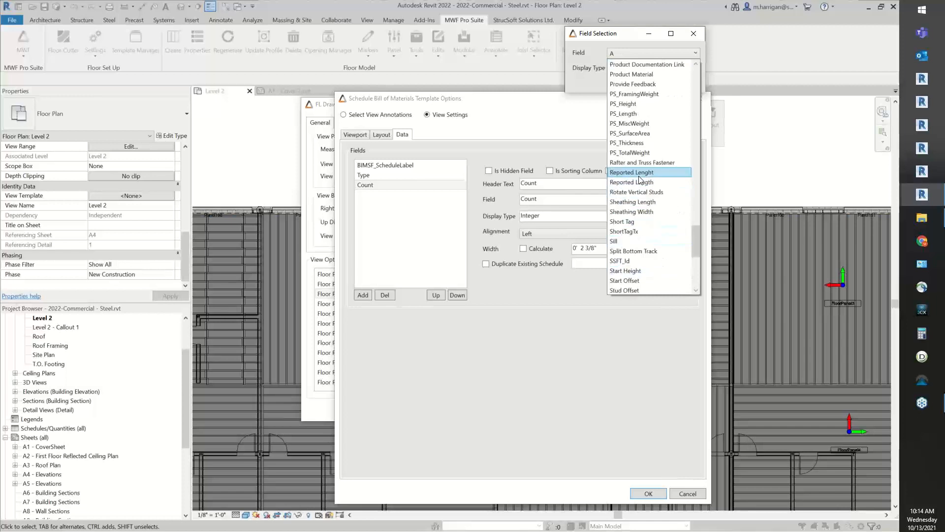
{"action": "left_click", "coordinate": [650, 184]}
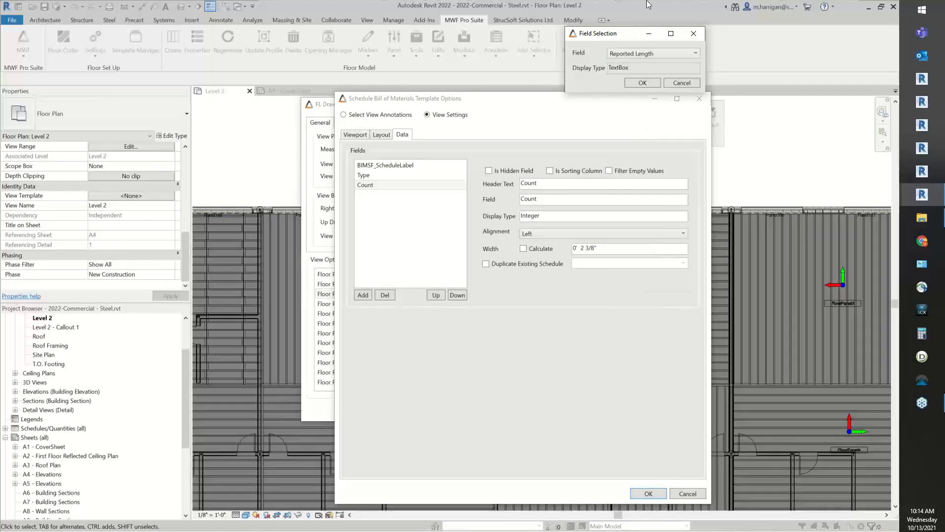
{"action": "left_click", "coordinate": [643, 84]}
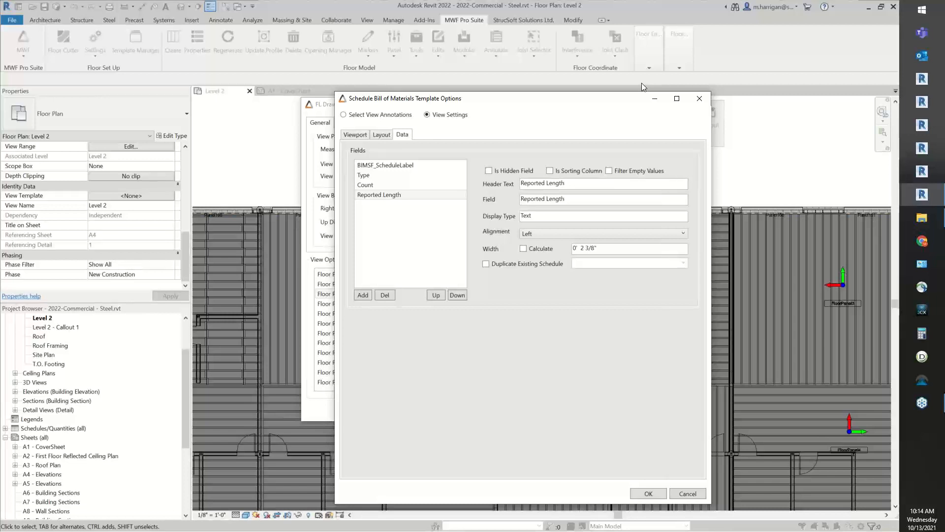
For the BIMSF_ScheduleLabel field, filter out empty values and shorten the header text to ScheduleLabel, keeping the alignment Left
{"action": "left_click", "coordinate": [386, 165]}
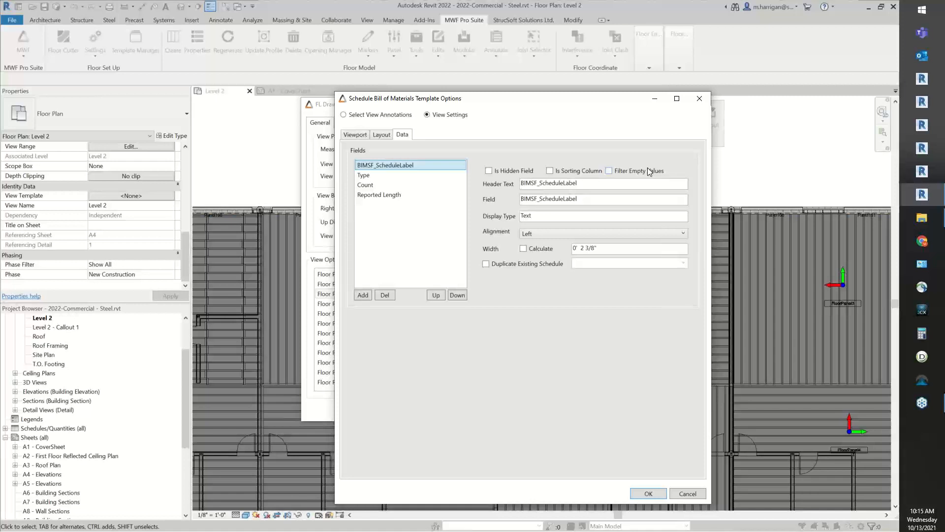
{"action": "left_click", "coordinate": [609, 170]}
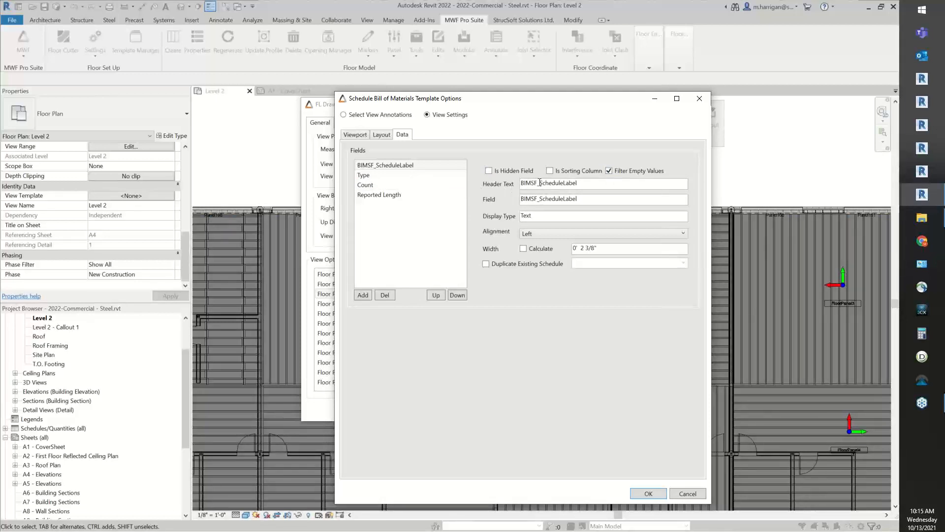
{"action": "left_click_drag", "start_coordinate": [542, 183], "coordinate": [337, 200]}
{"action": "key", "text": "BackSpace"}
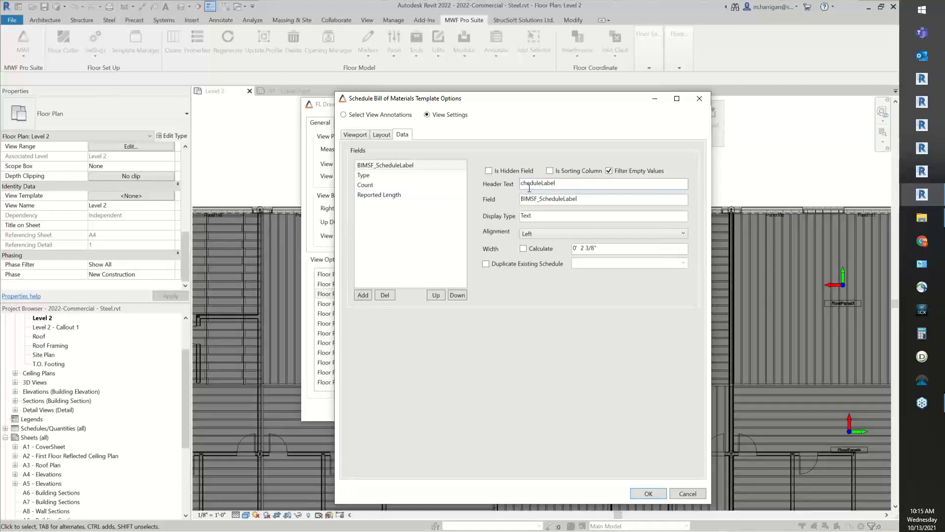
{"action": "type", "text": "S"}
{"action": "left_click", "coordinate": [534, 233]}
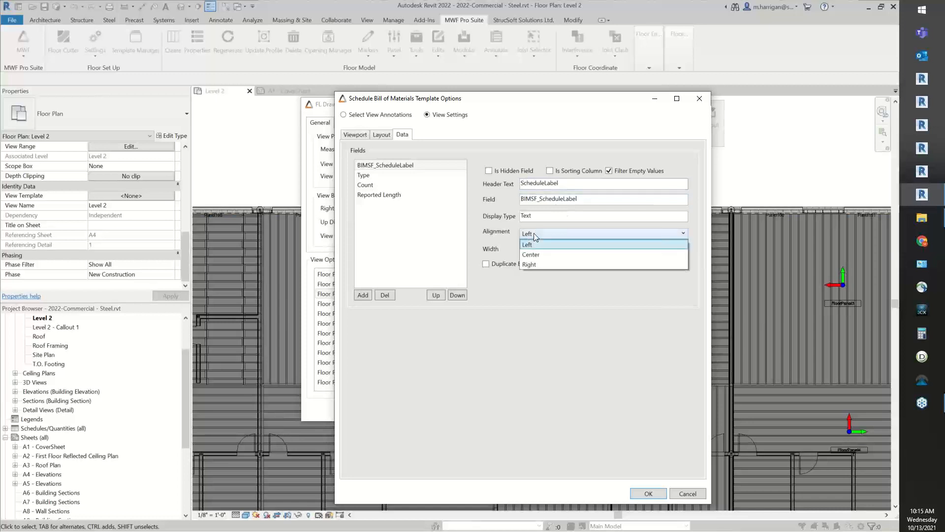
{"action": "left_click", "coordinate": [533, 232]}
Enable calculated column width for all four schedule fields, and filter out empty values for Reported Length
{"action": "left_click", "coordinate": [525, 249]}
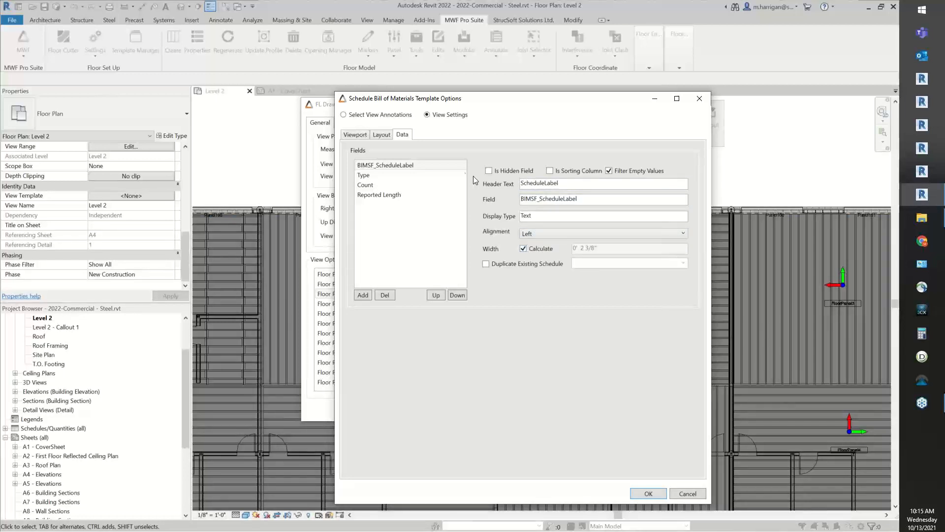
{"action": "left_click", "coordinate": [361, 176]}
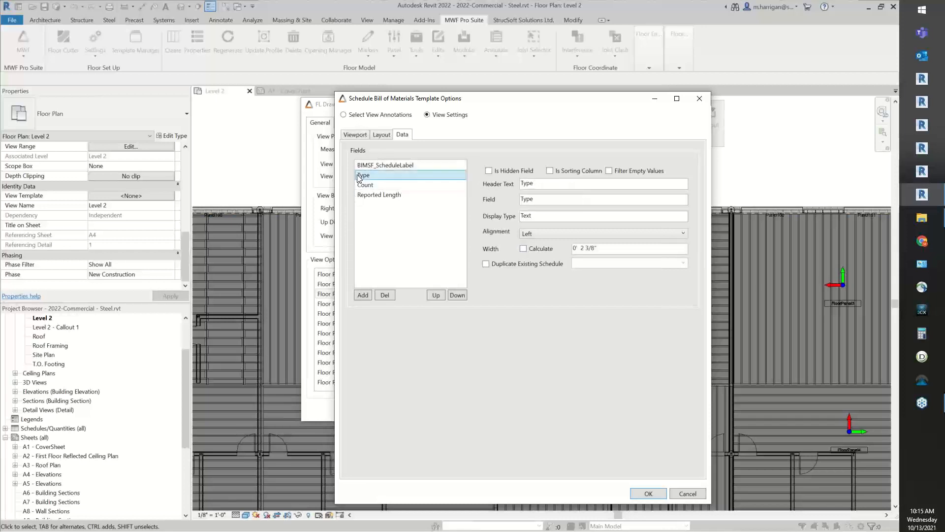
{"action": "left_click", "coordinate": [523, 248]}
{"action": "left_click", "coordinate": [369, 187]}
{"action": "left_click", "coordinate": [524, 248]}
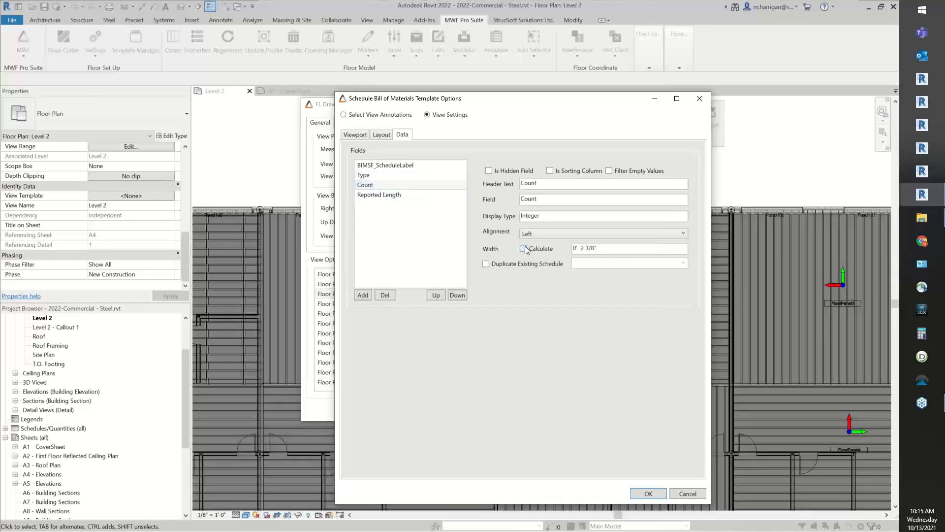
{"action": "left_click", "coordinate": [390, 195]}
{"action": "left_click", "coordinate": [536, 249]}
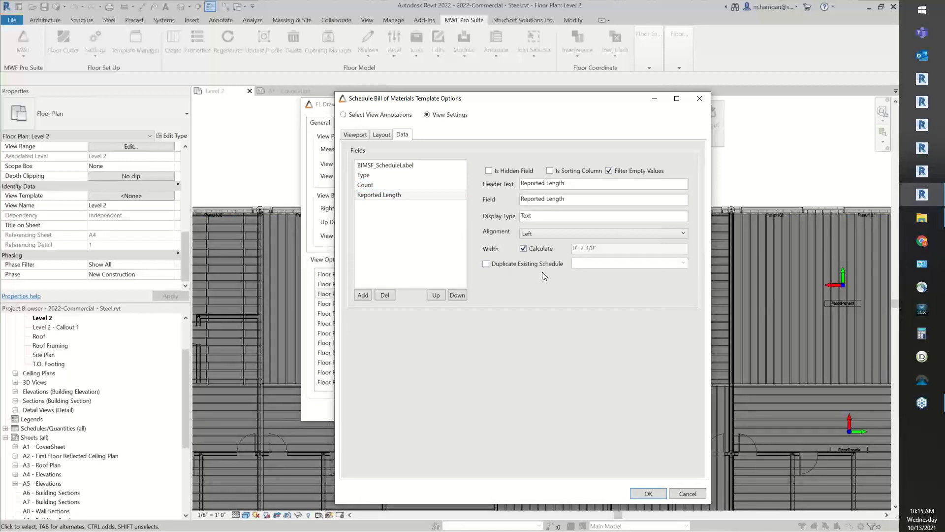
Examine the option to duplicate an existing schedule and the list of schedules it offers, leaving the option off
{"action": "left_click", "coordinate": [385, 169]}
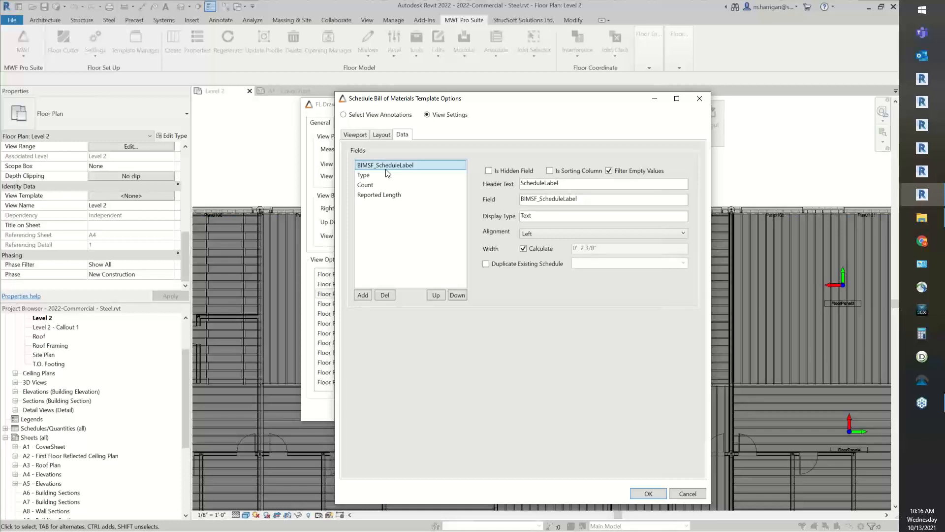
{"action": "left_click", "coordinate": [510, 262]}
{"action": "left_click", "coordinate": [683, 262]}
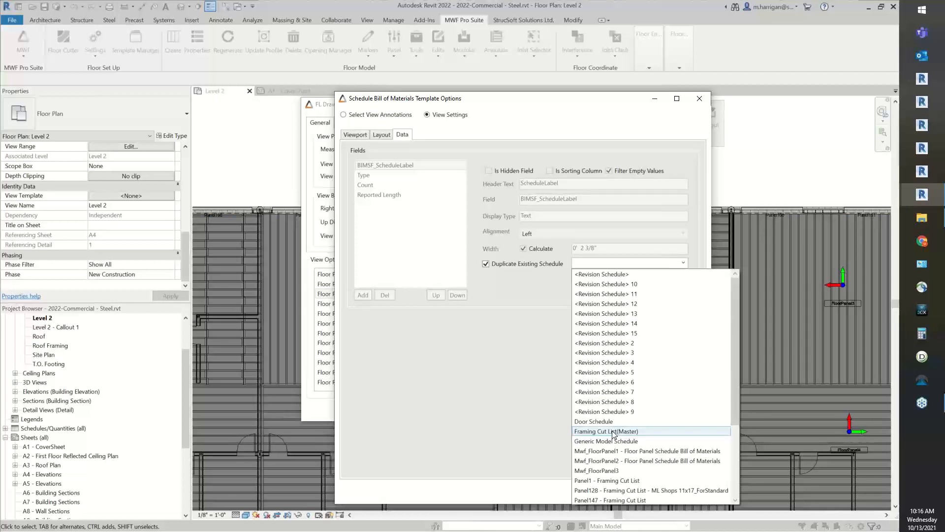
{"action": "left_click", "coordinate": [516, 351]}
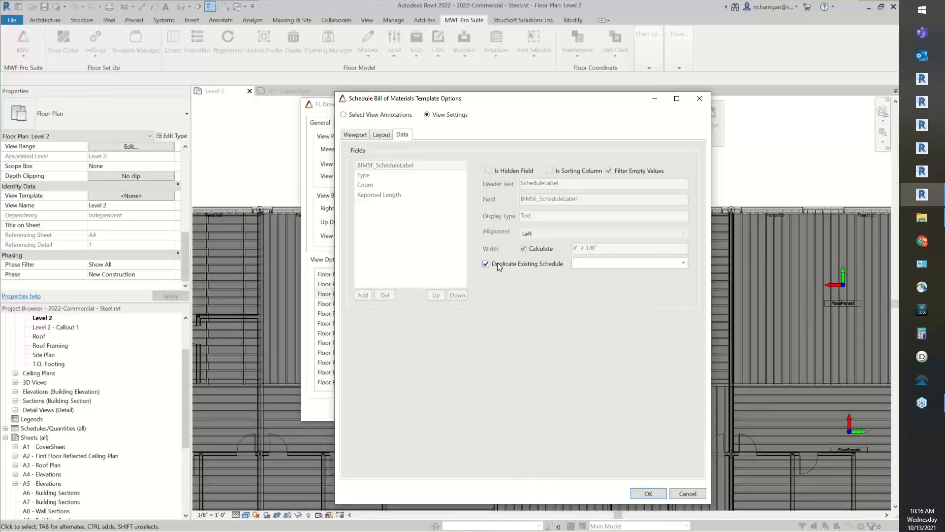
{"action": "left_click", "coordinate": [497, 263]}
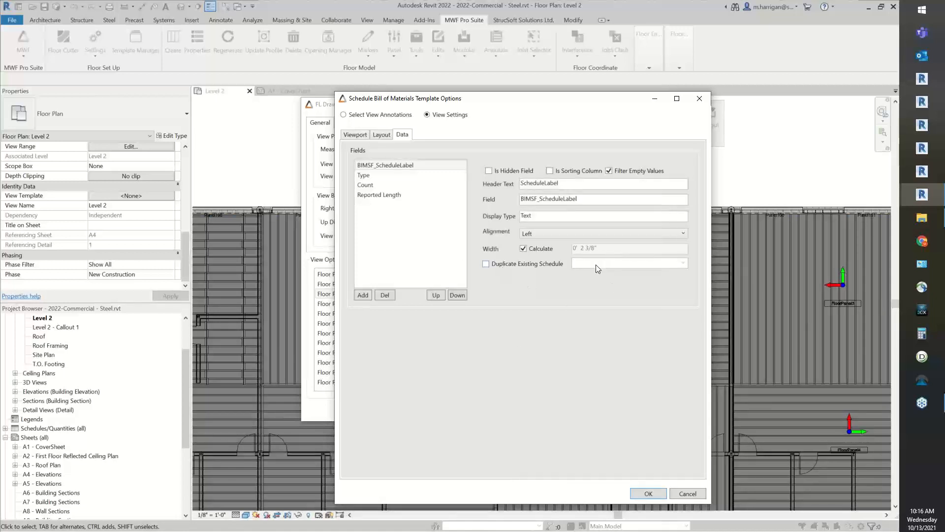
{"action": "left_click", "coordinate": [510, 264]}
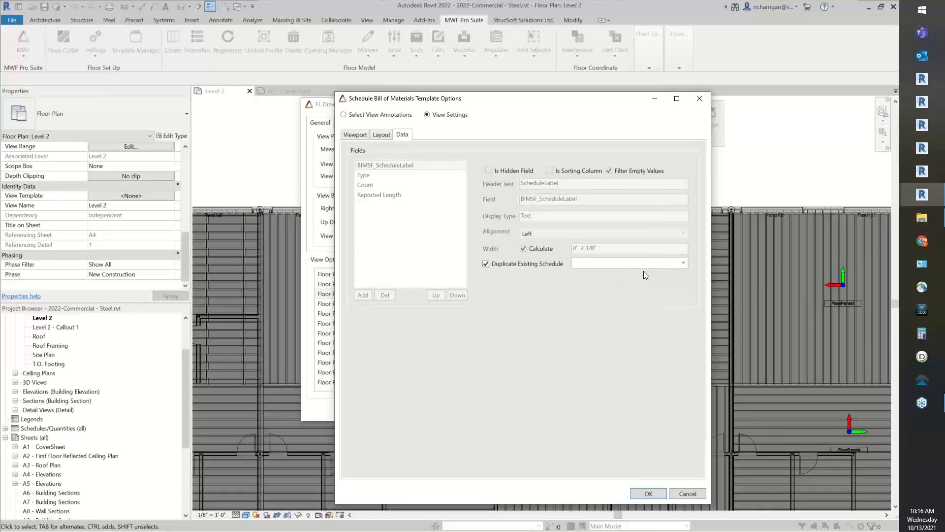
{"action": "left_click", "coordinate": [528, 267]}
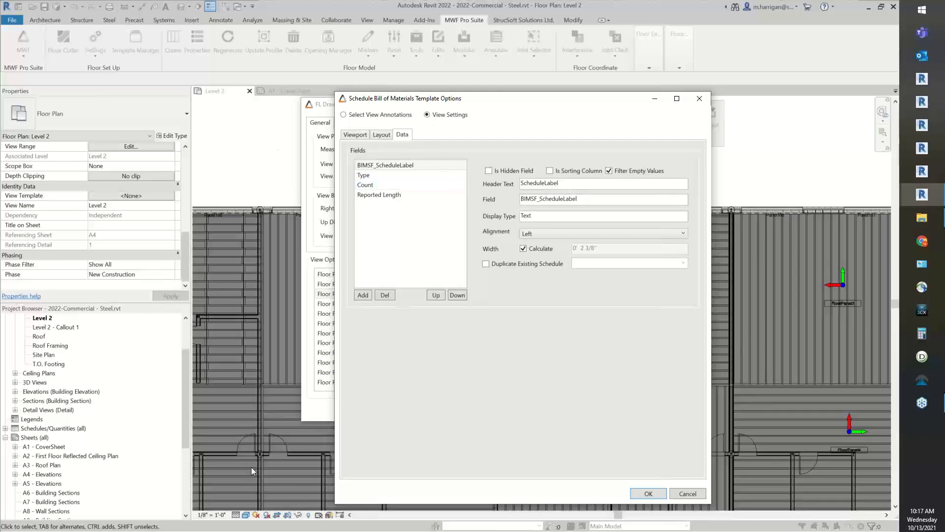
Accept the bill of materials template options and create a new view template of type Advanced Position Joist View (Shop)
{"action": "left_click", "coordinate": [648, 496]}
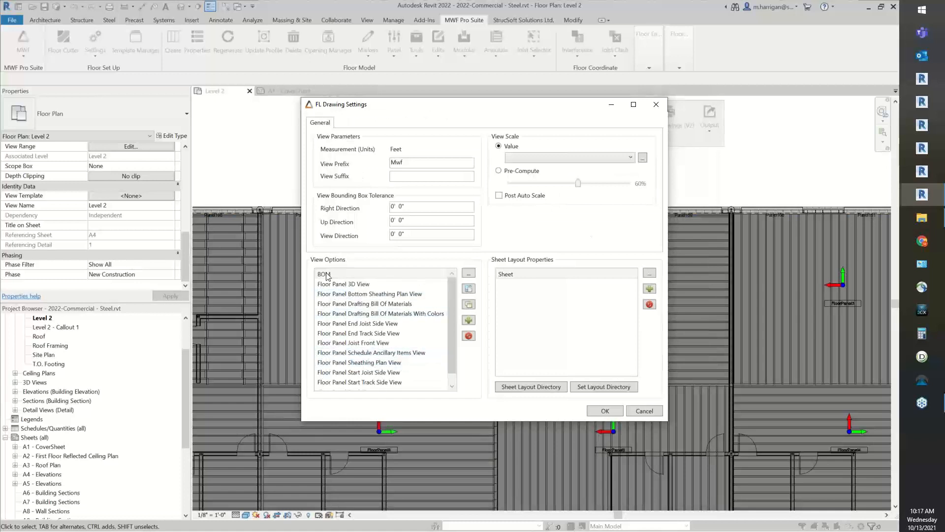
{"action": "left_click", "coordinate": [469, 320]}
{"action": "left_click_drag", "start_coordinate": [346, 91], "coordinate": [577, 120]}
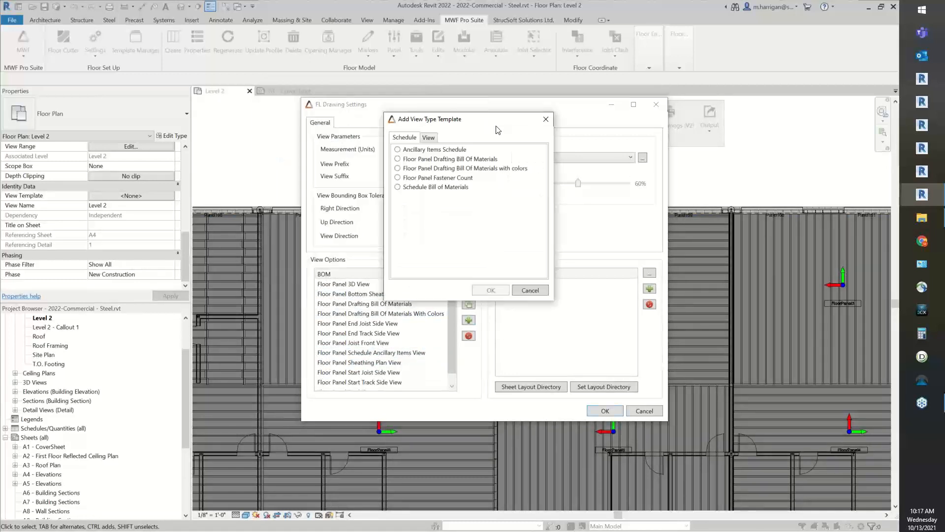
{"action": "left_click", "coordinate": [538, 136]}
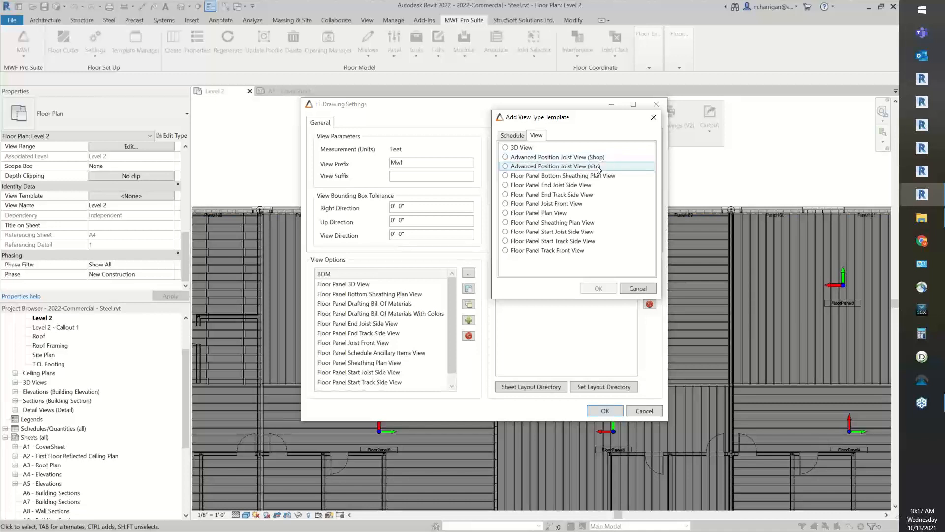
{"action": "left_click", "coordinate": [563, 159]}
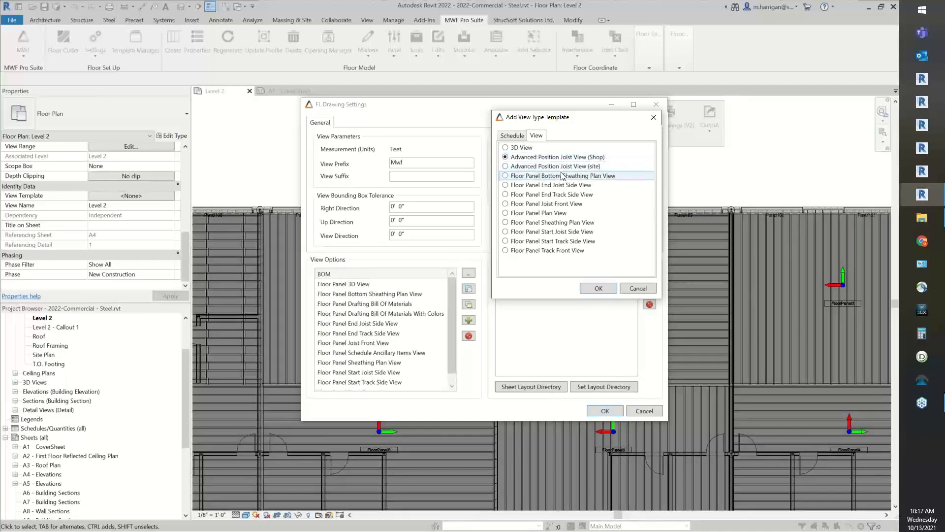
{"action": "left_click", "coordinate": [600, 289]}
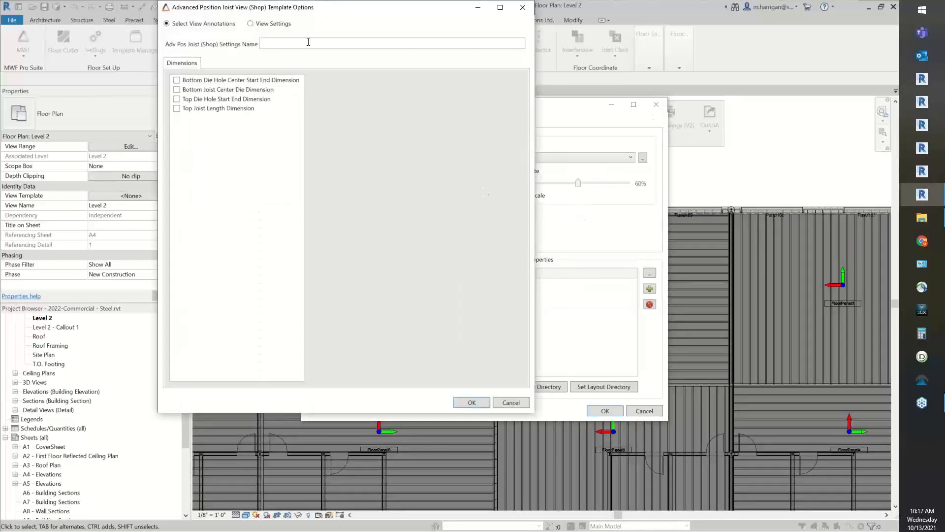
Name the joist shop view template AS, review its viewport settings and dimension annotations, and accept it without selecting any dimensions
{"action": "left_click", "coordinate": [308, 42]}
{"action": "type", "text": "AS"}
{"action": "left_click", "coordinate": [251, 23]}
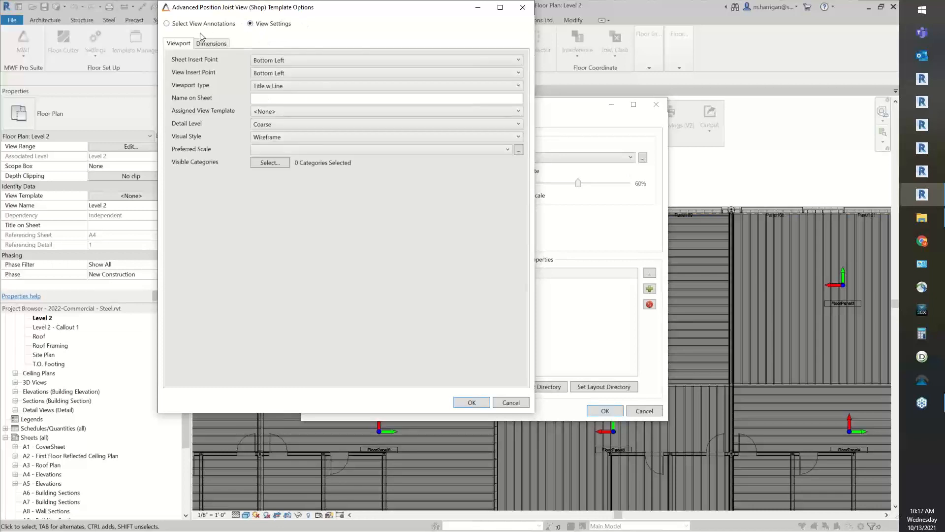
{"action": "left_click", "coordinate": [189, 25]}
{"action": "left_click", "coordinate": [191, 79]}
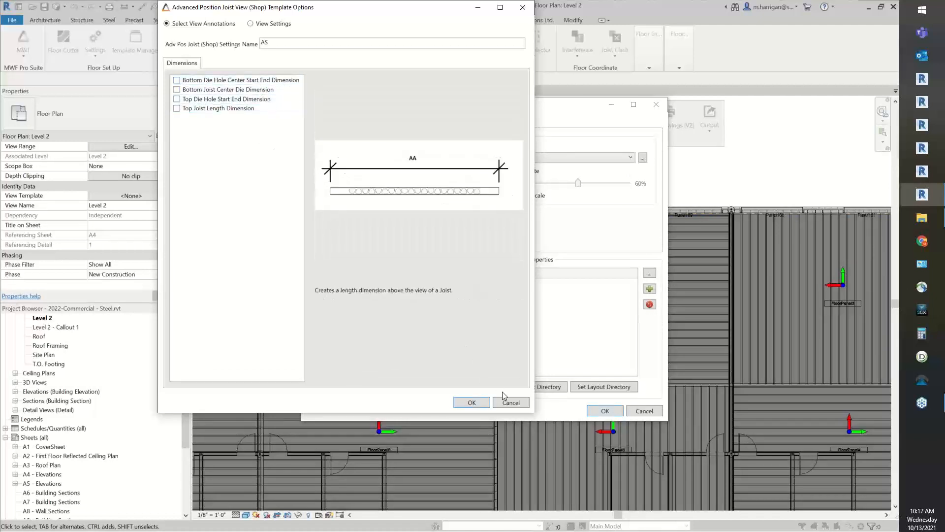
{"action": "left_click", "coordinate": [485, 400]}
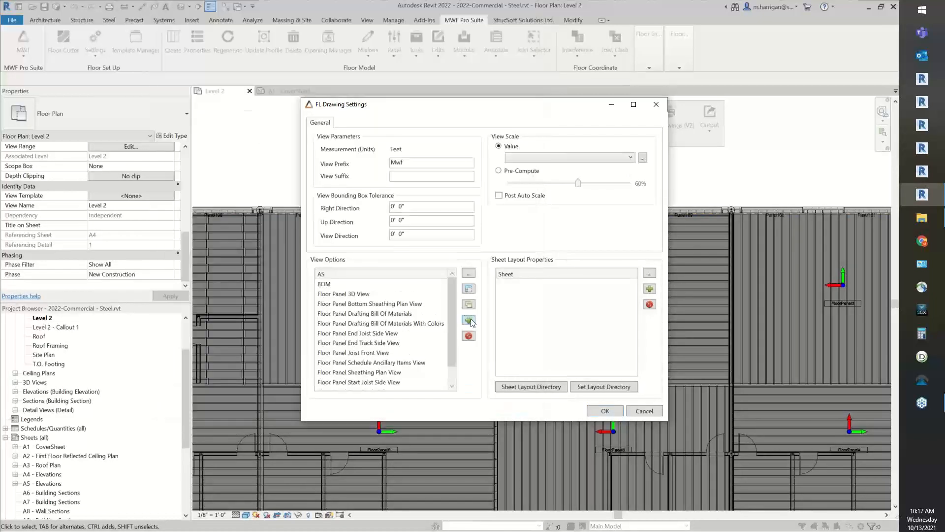
Create a new view template of type Floor Panel Plan View, opening its template options
{"action": "left_click", "coordinate": [470, 321]}
{"action": "left_click_drag", "start_coordinate": [358, 88], "coordinate": [471, 95]}
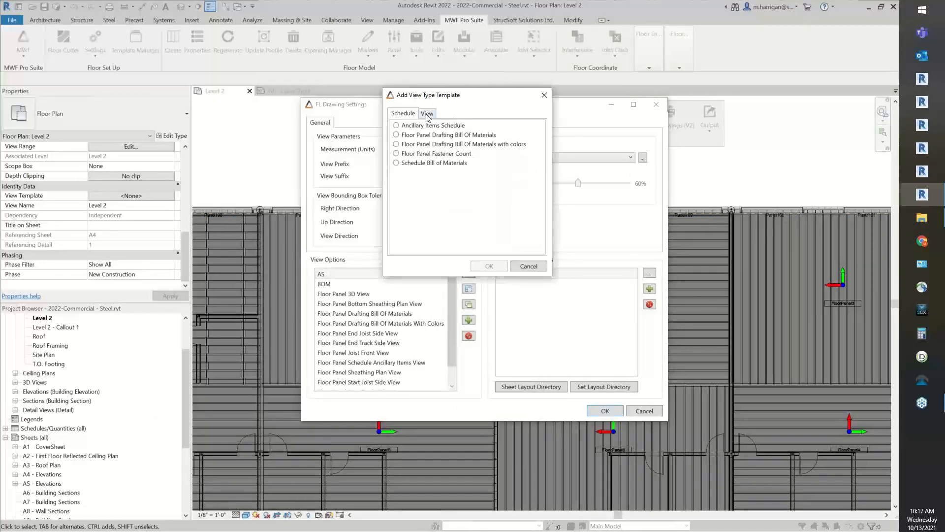
{"action": "left_click", "coordinate": [427, 114]}
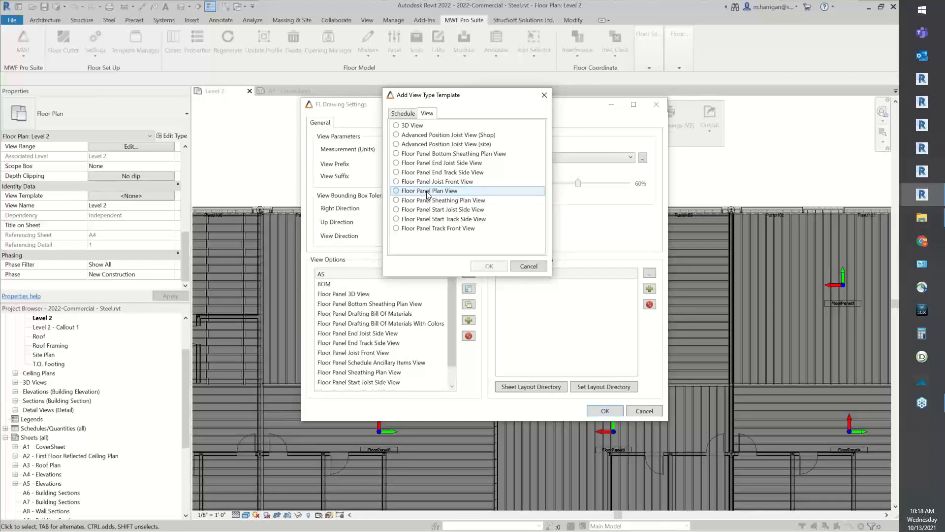
{"action": "left_click", "coordinate": [412, 191]}
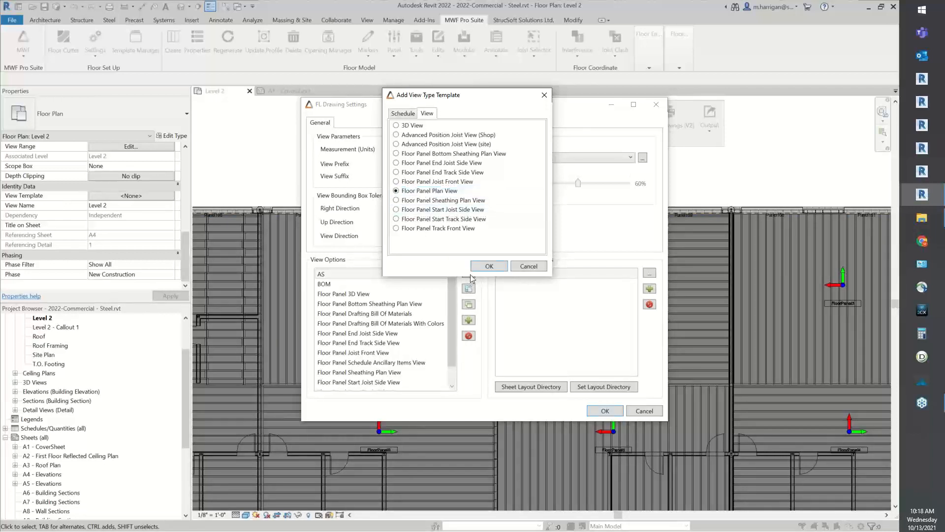
{"action": "left_click", "coordinate": [487, 267]}
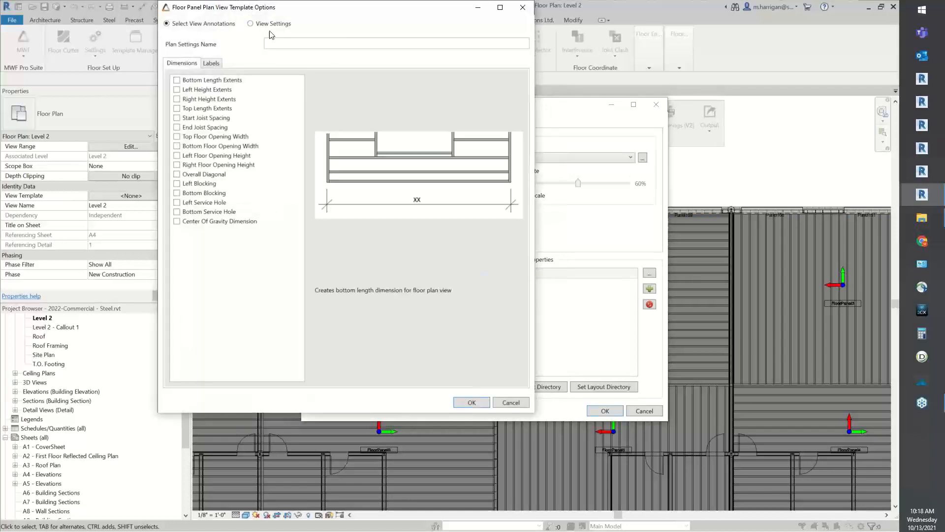
Name the floor panel plan settings Plan View and enable the Overall Diagonal and Bottom Length Extents dimensions
{"action": "left_click", "coordinate": [274, 43]}
{"action": "type", "text": "Plan View"}
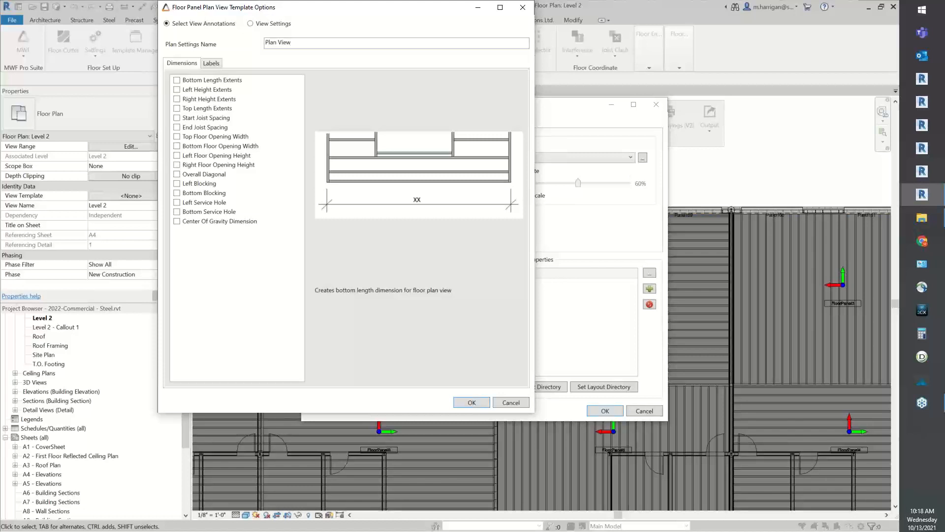
{"action": "left_click_drag", "start_coordinate": [265, 8], "coordinate": [451, 37]}
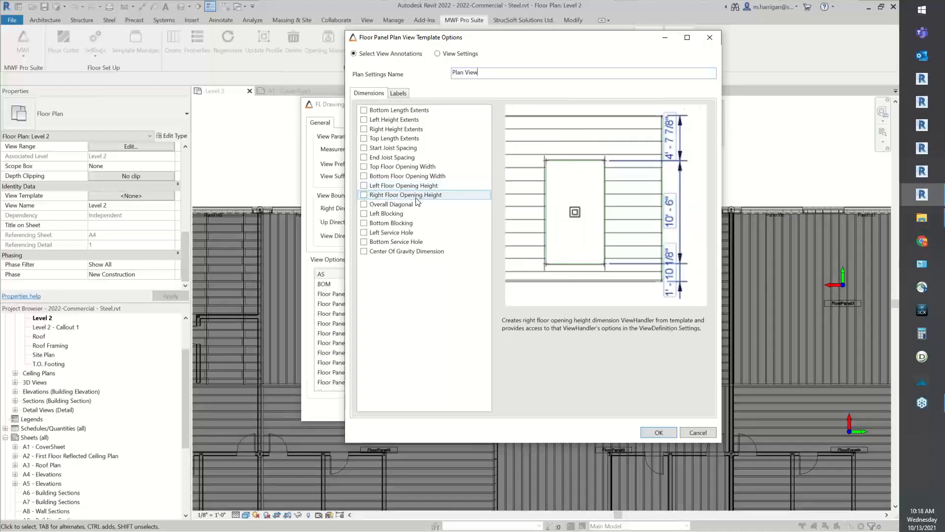
{"action": "left_click", "coordinate": [404, 206]}
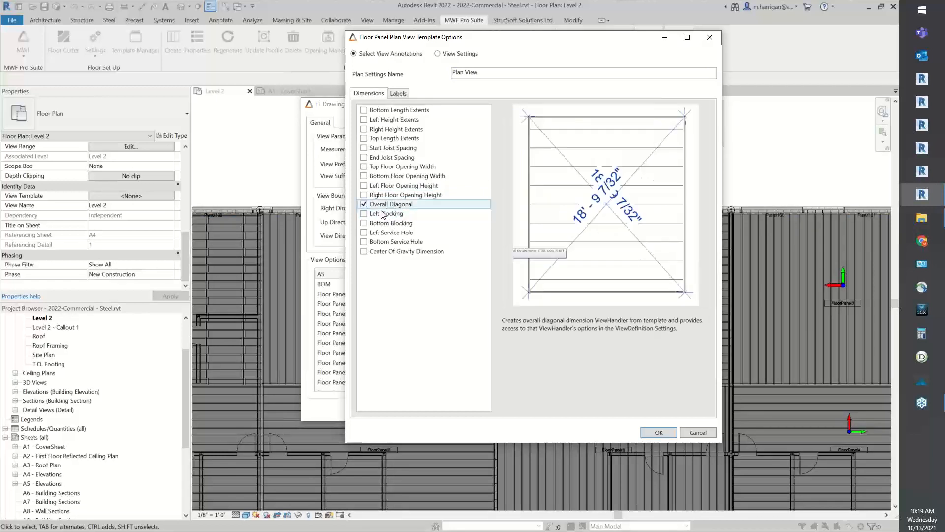
{"action": "left_click", "coordinate": [399, 112]}
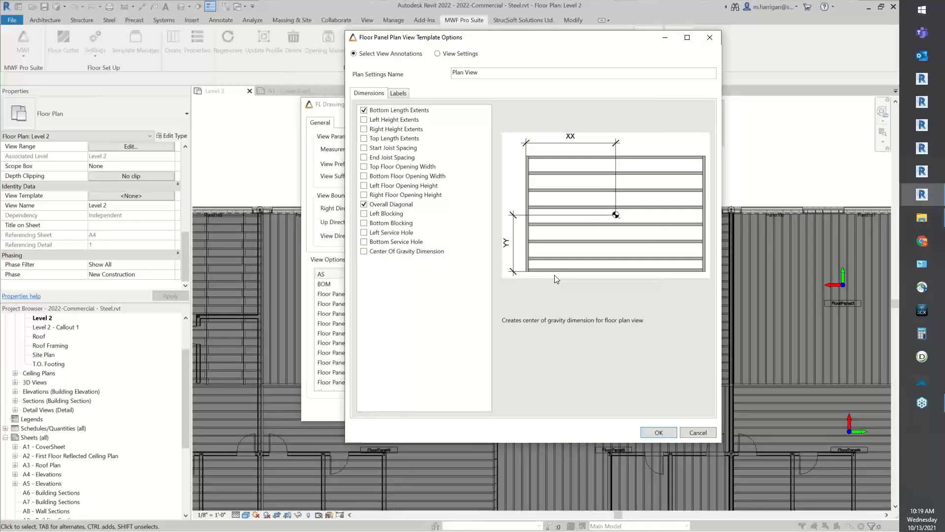
Enable the Label Panel Members By Method annotation and recheck the dimension selection, keeping Overall Diagonal enabled
{"action": "left_click", "coordinate": [400, 93]}
{"action": "left_click", "coordinate": [413, 111]}
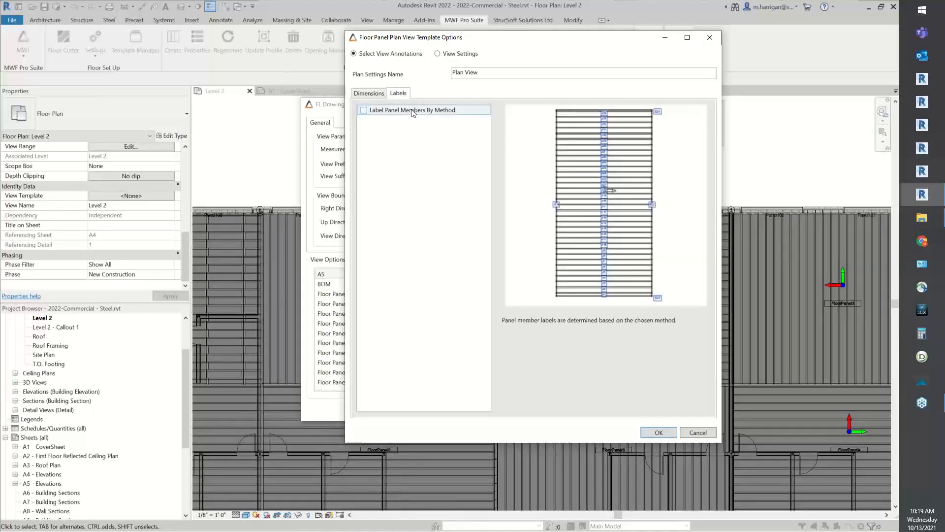
{"action": "left_click", "coordinate": [406, 112]}
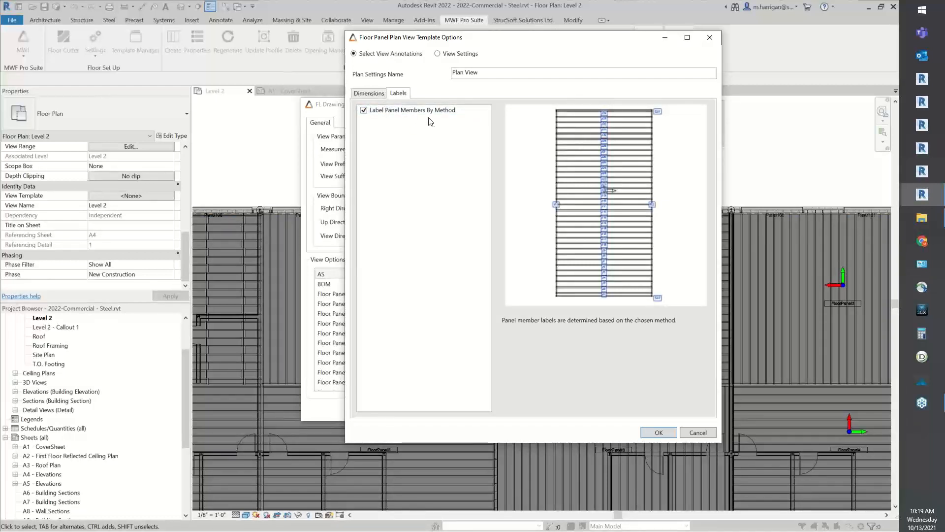
{"action": "left_click", "coordinate": [367, 93]}
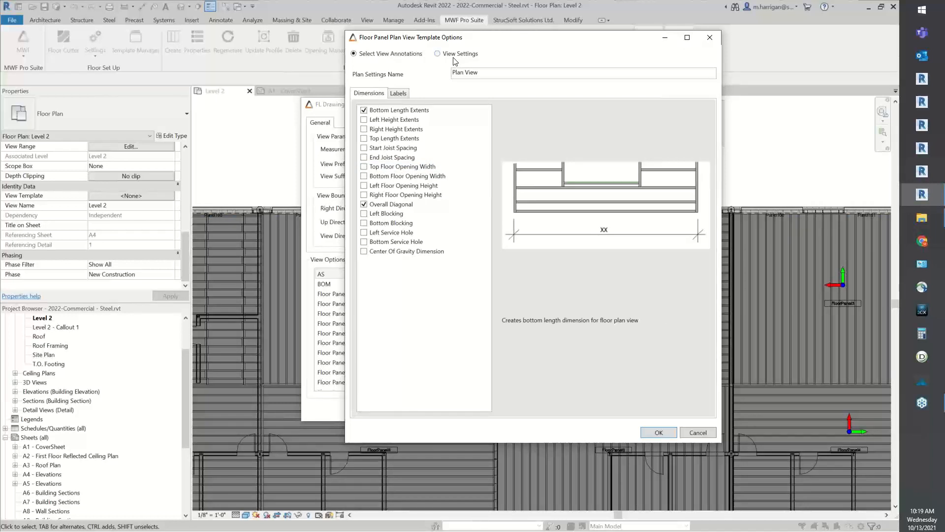
{"action": "left_click", "coordinate": [403, 204]}
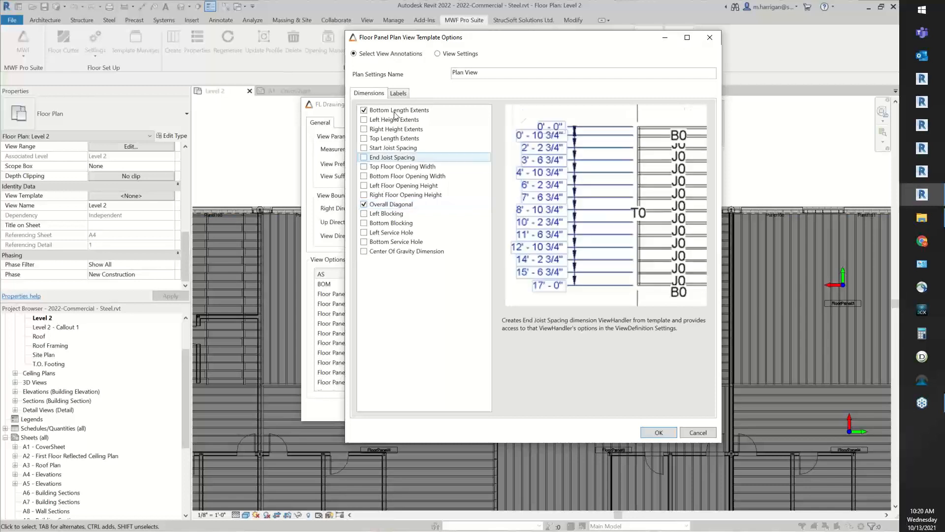
In the view settings, set the viewport type to (No Title) and check the assignable view templates, keeping <None>
{"action": "left_click", "coordinate": [437, 54]}
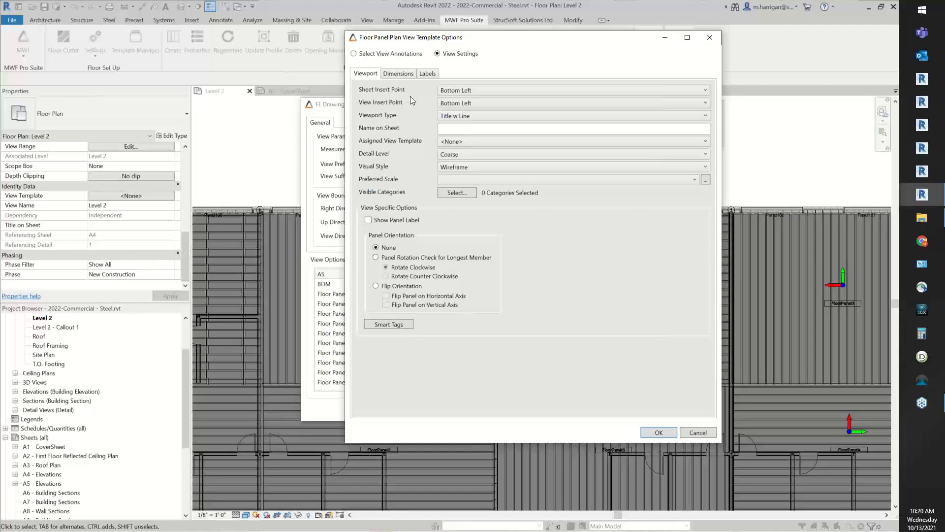
{"action": "left_click", "coordinate": [448, 116]}
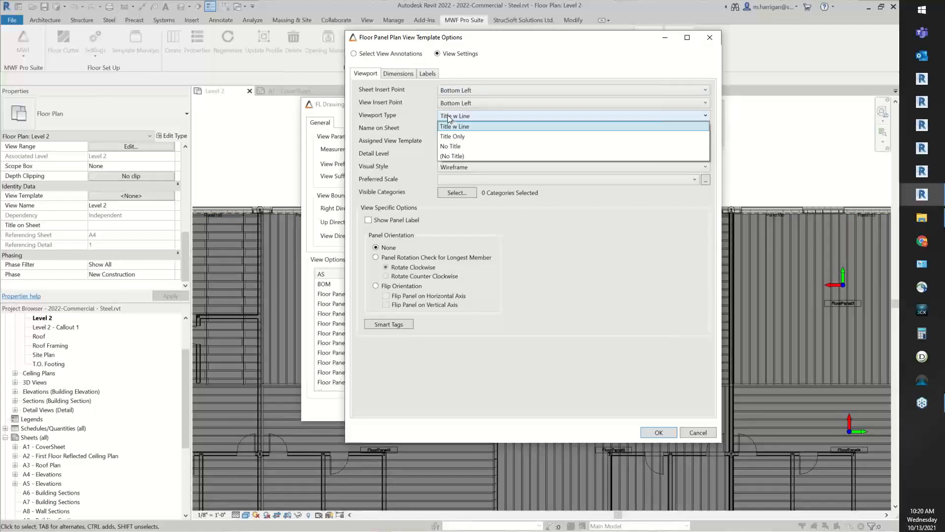
{"action": "left_click", "coordinate": [503, 154]}
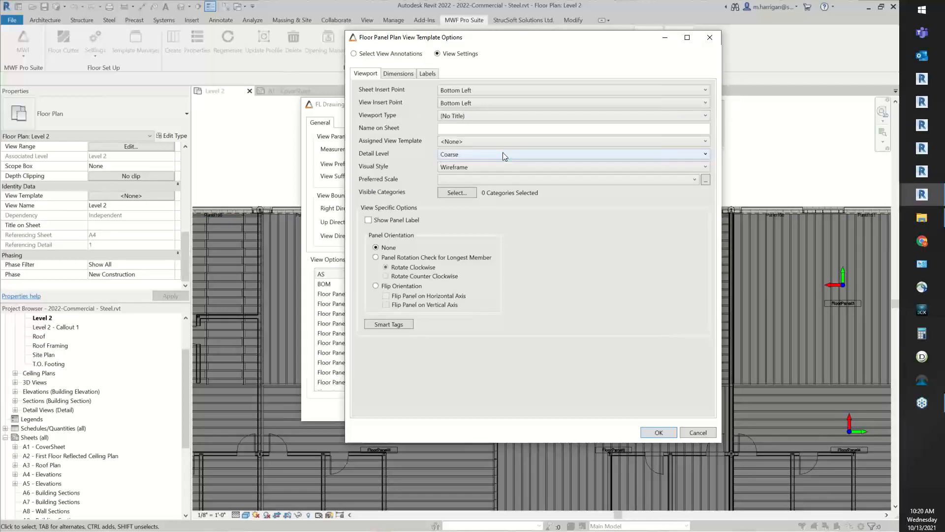
{"action": "left_click", "coordinate": [458, 126]}
{"action": "left_click", "coordinate": [450, 142]}
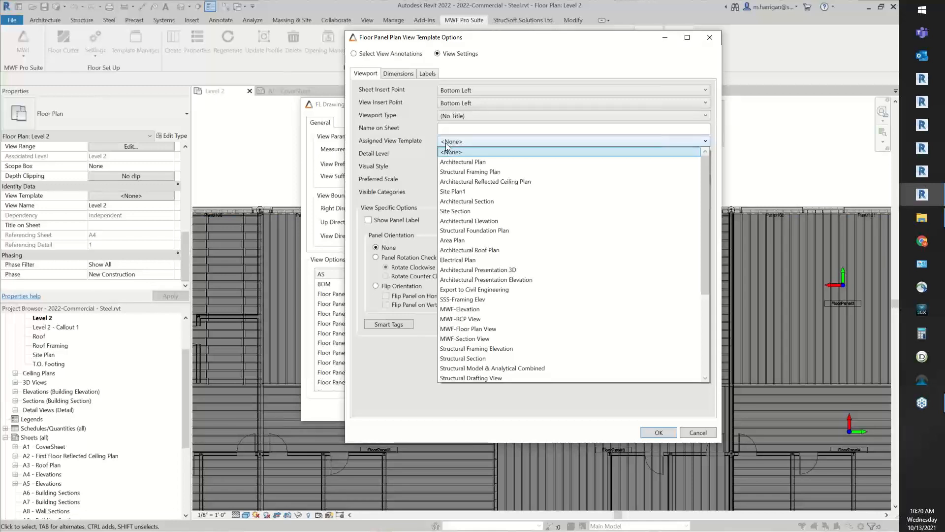
{"action": "left_click", "coordinate": [424, 141]}
Set the plan view's detail level to Fine and its visual style to Shading
{"action": "left_click", "coordinate": [465, 157]}
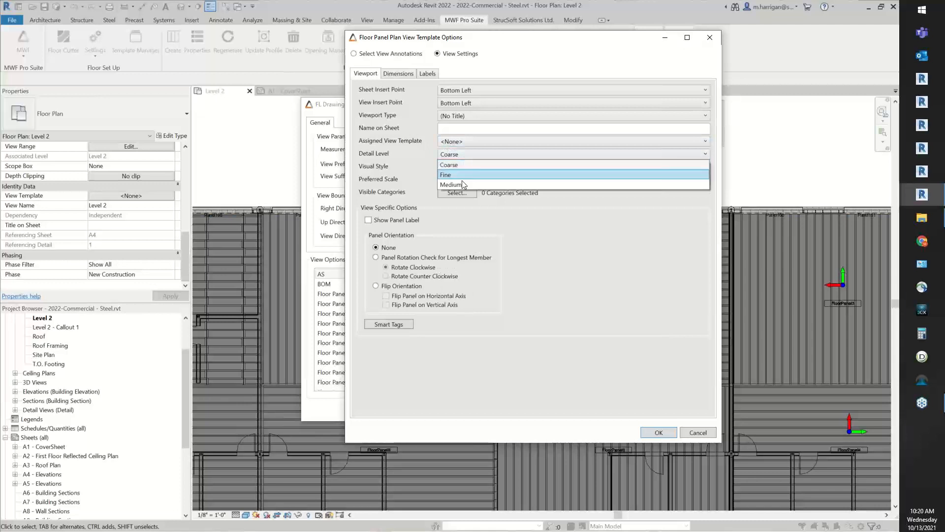
{"action": "left_click", "coordinate": [460, 176]}
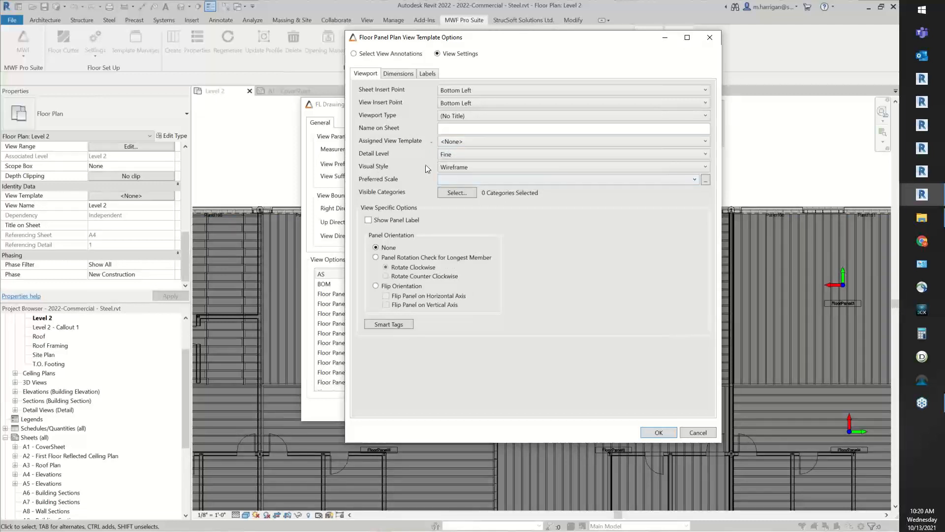
{"action": "left_click", "coordinate": [465, 169]}
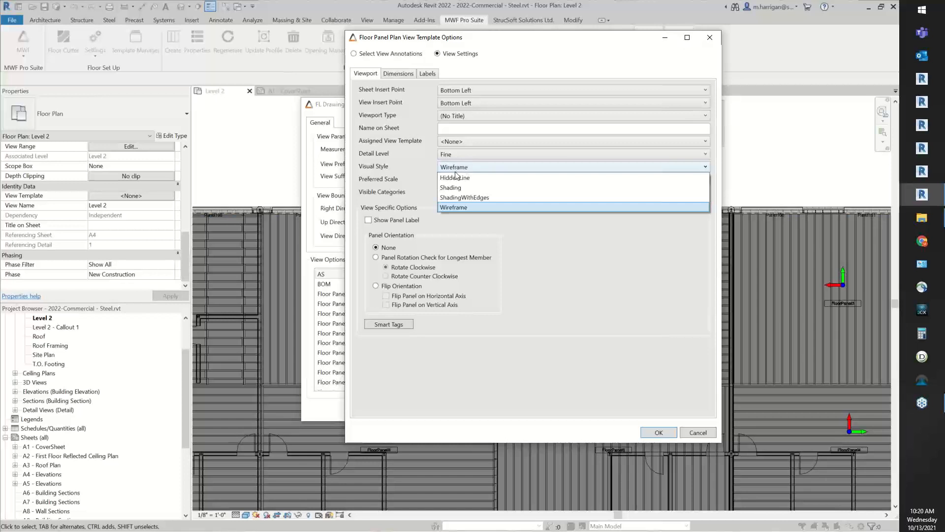
{"action": "left_click", "coordinate": [451, 187]}
Set the plan view's preferred scale to 1/8" = 1'-0"
{"action": "left_click", "coordinate": [477, 181]}
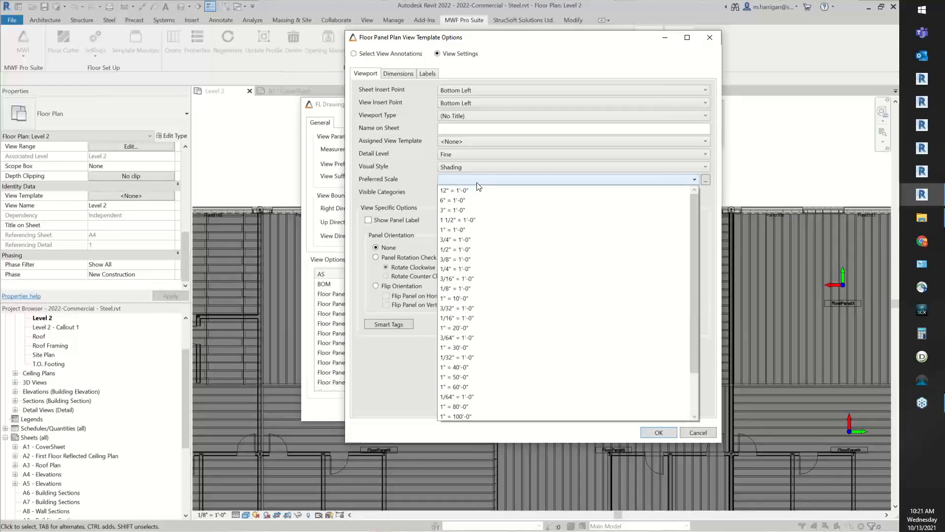
{"action": "left_click", "coordinate": [477, 181]}
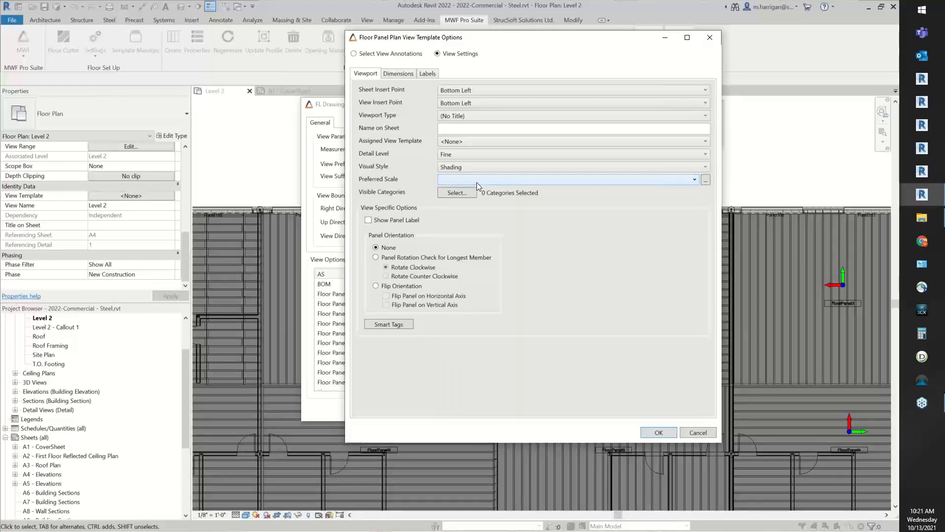
{"action": "left_click_drag", "start_coordinate": [542, 40], "coordinate": [308, 49]}
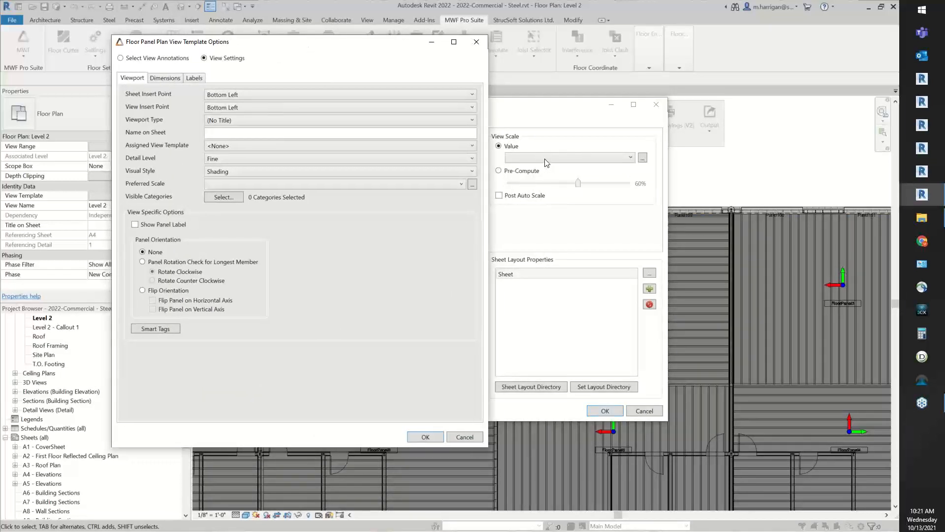
{"action": "left_click_drag", "start_coordinate": [340, 42], "coordinate": [580, 41]}
{"action": "left_click", "coordinate": [531, 181]}
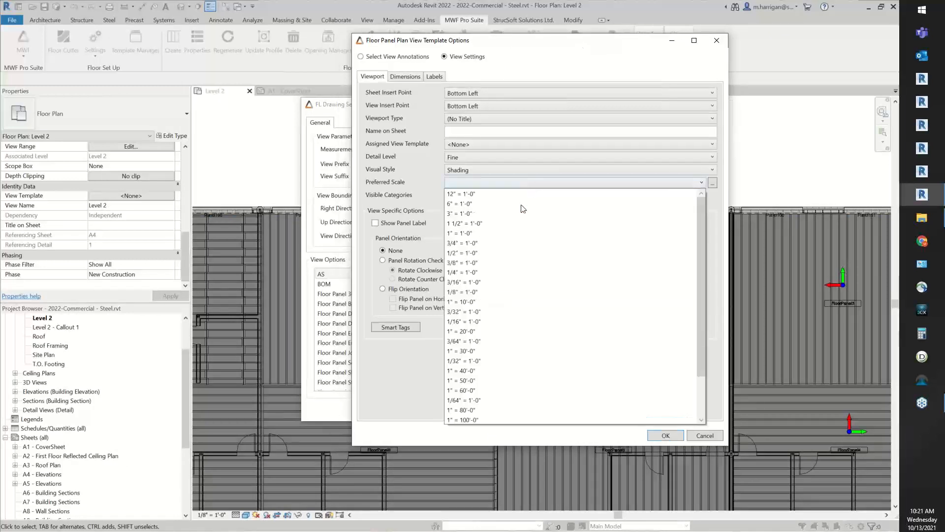
{"action": "left_click", "coordinate": [523, 285]}
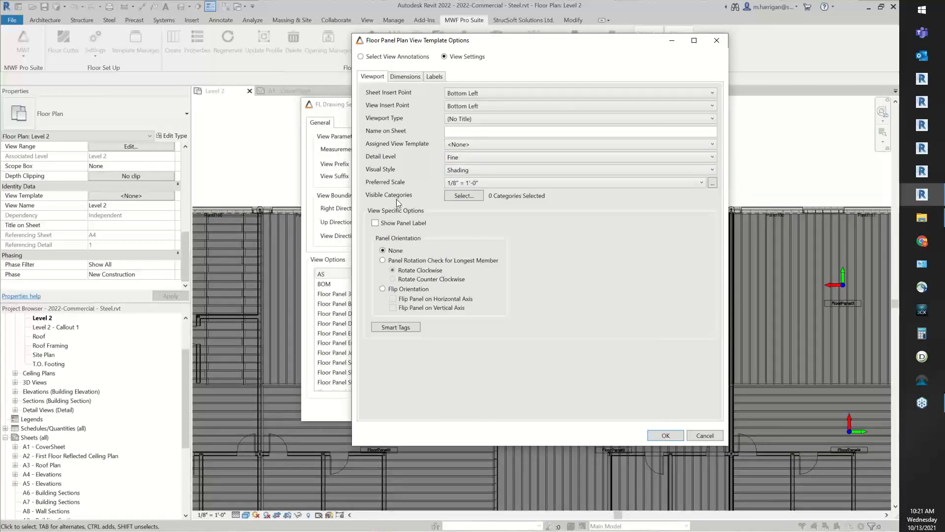
Examine the list of visible categories available for the plan view, closing it without selecting any
{"action": "left_click", "coordinate": [464, 196]}
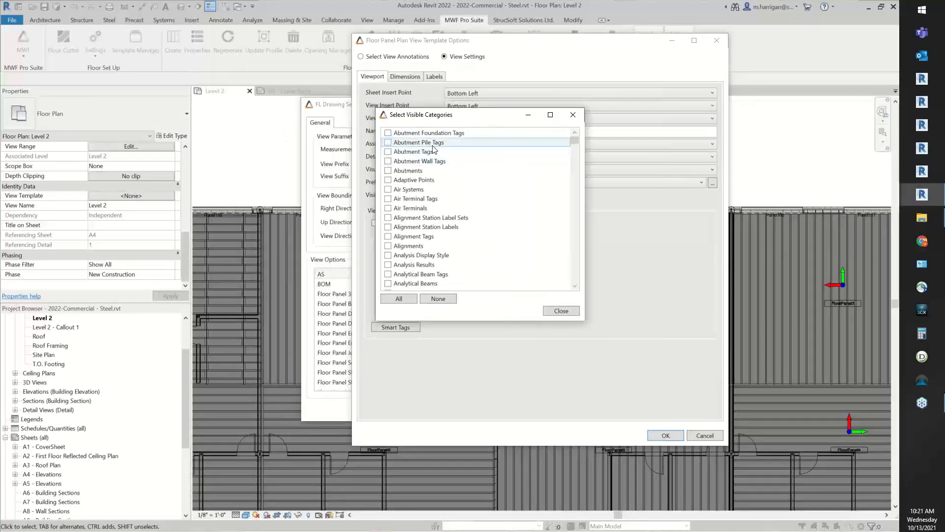
{"action": "left_click_drag", "start_coordinate": [452, 118], "coordinate": [408, 93]}
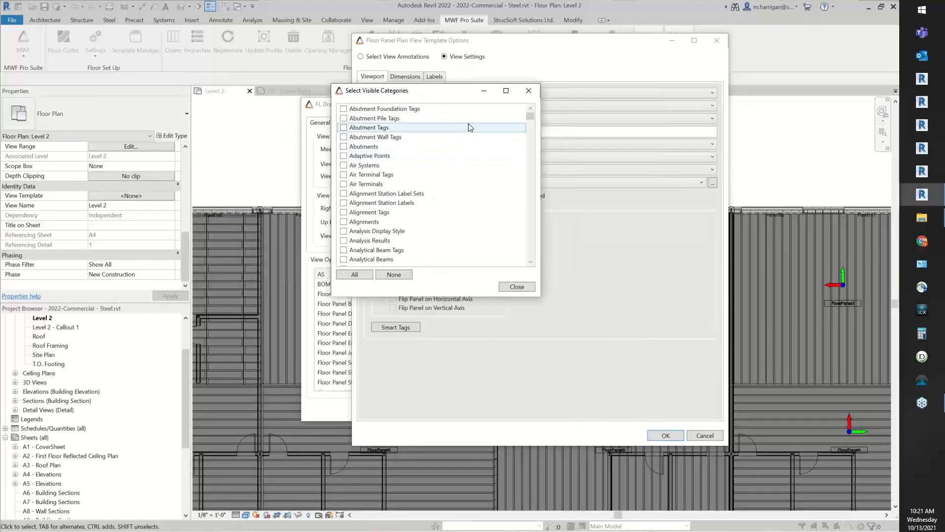
{"action": "scroll", "coordinate": [470, 143], "scroll_direction": "down", "scroll_amount": 5}
{"action": "scroll", "coordinate": [470, 144], "scroll_direction": "down", "scroll_amount": 3}
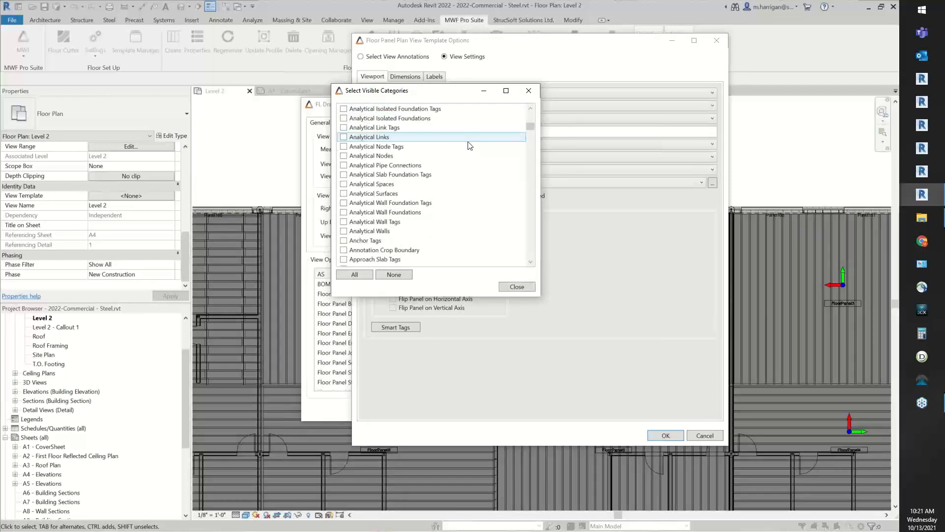
{"action": "scroll", "coordinate": [472, 146], "scroll_direction": "down", "scroll_amount": 20}
{"action": "scroll", "coordinate": [478, 155], "scroll_direction": "down", "scroll_amount": 6}
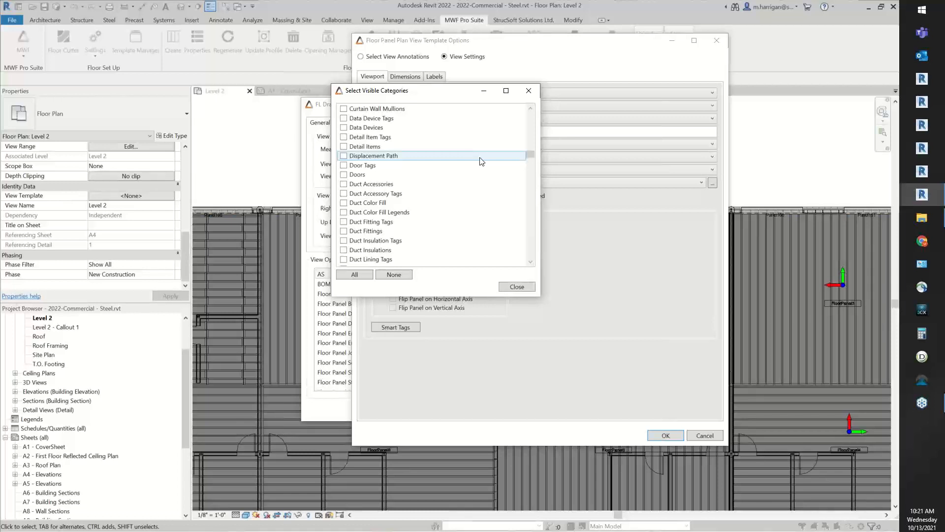
{"action": "scroll", "coordinate": [435, 147], "scroll_direction": "down", "scroll_amount": 15}
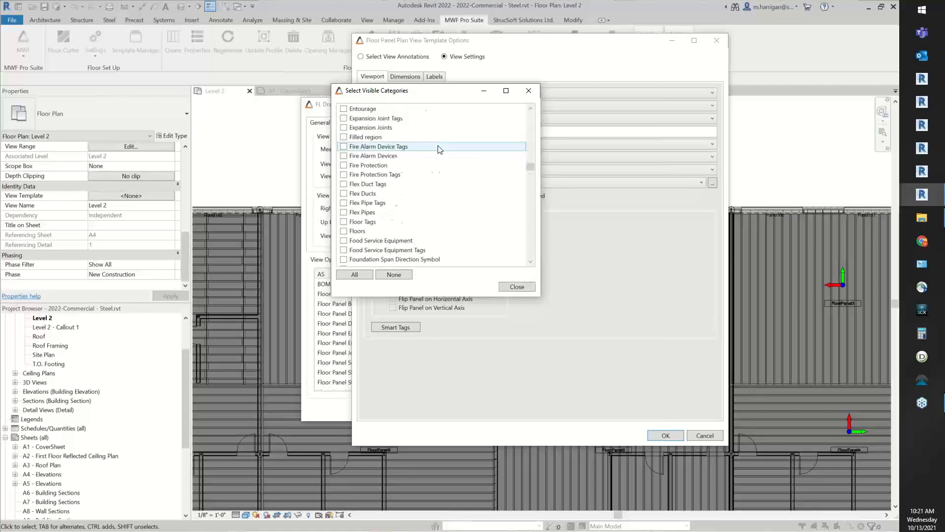
{"action": "scroll", "coordinate": [439, 149], "scroll_direction": "up", "scroll_amount": 3}
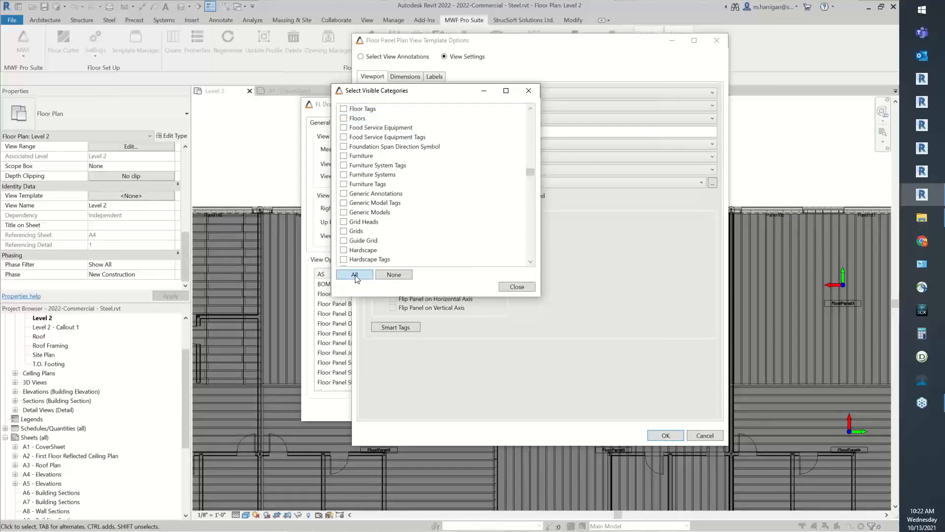
{"action": "scroll", "coordinate": [394, 207], "scroll_direction": "down", "scroll_amount": 10}
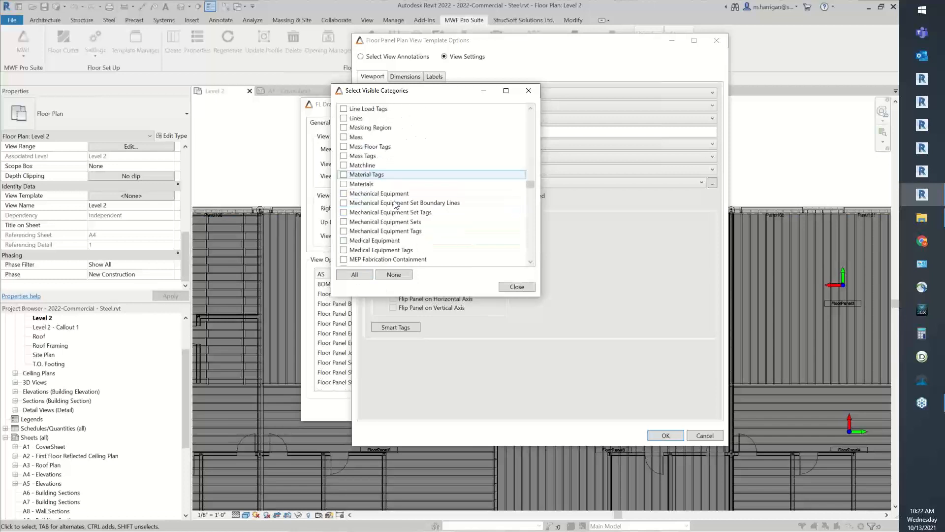
{"action": "scroll", "coordinate": [395, 204], "scroll_direction": "down", "scroll_amount": 12}
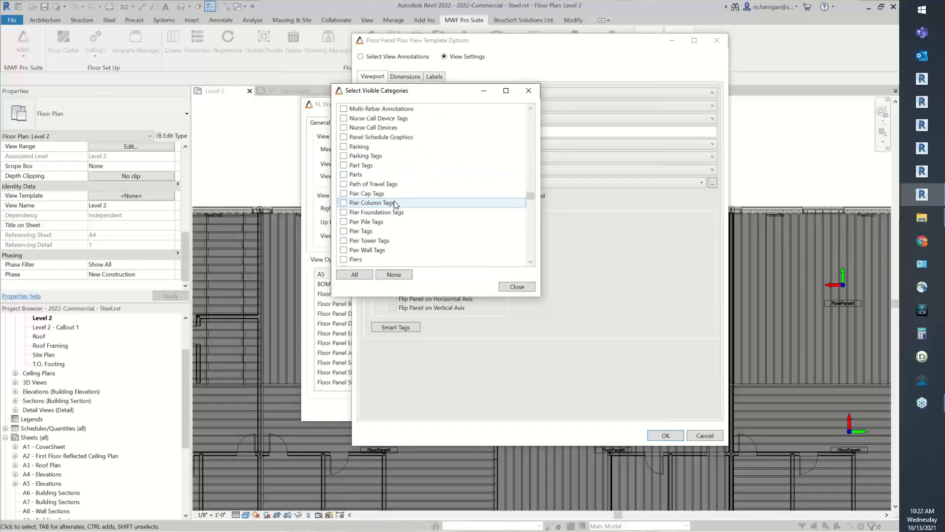
{"action": "scroll", "coordinate": [395, 204], "scroll_direction": "down", "scroll_amount": 12}
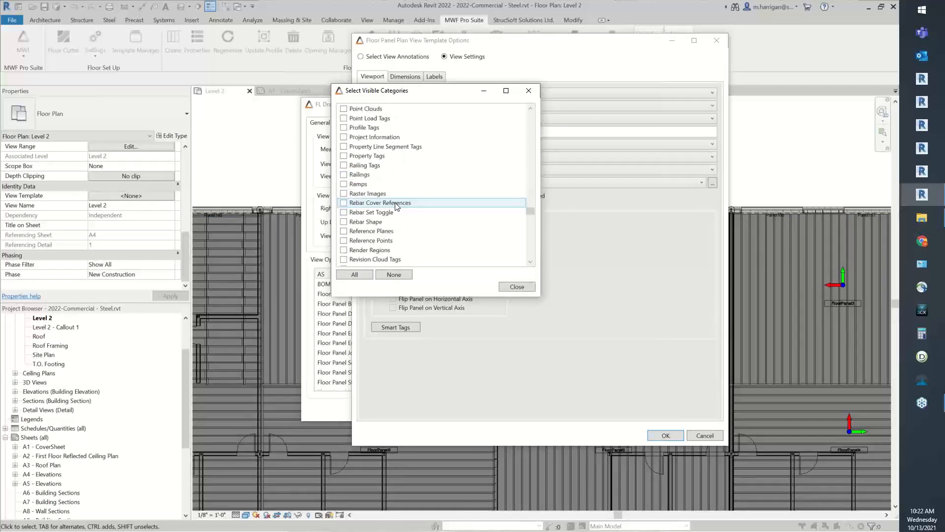
{"action": "scroll", "coordinate": [395, 206], "scroll_direction": "down", "scroll_amount": 4}
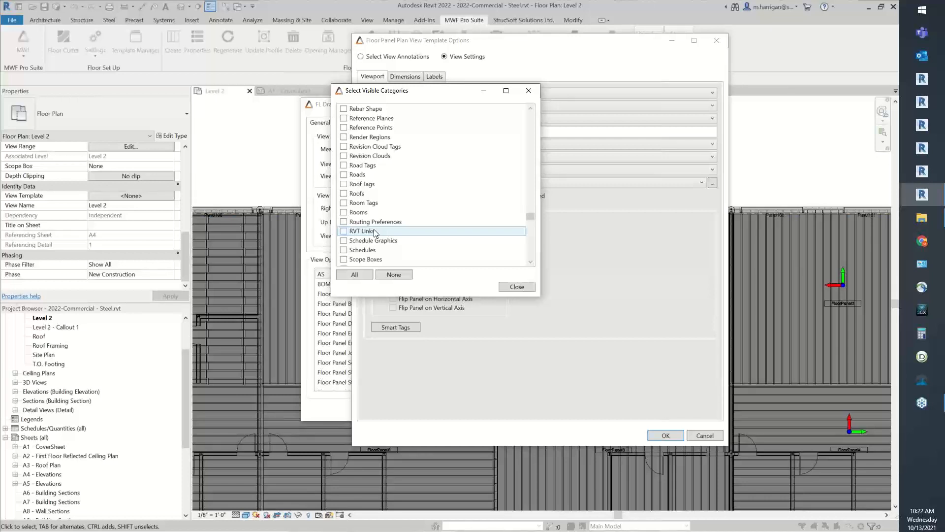
{"action": "left_click", "coordinate": [516, 287]}
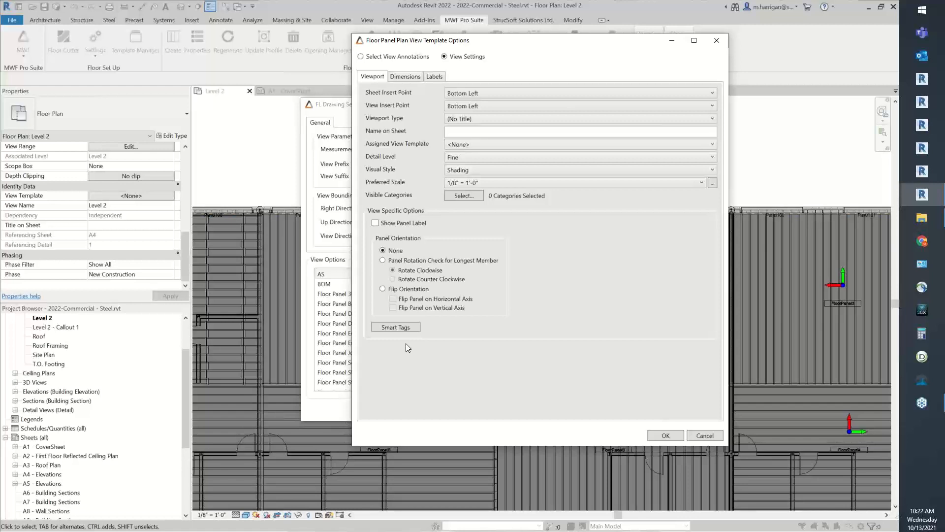
Review the panel orientation options for longest-member rotation and flipping, keeping the orientation at None
{"action": "left_click_drag", "start_coordinate": [530, 38], "coordinate": [468, 23]}
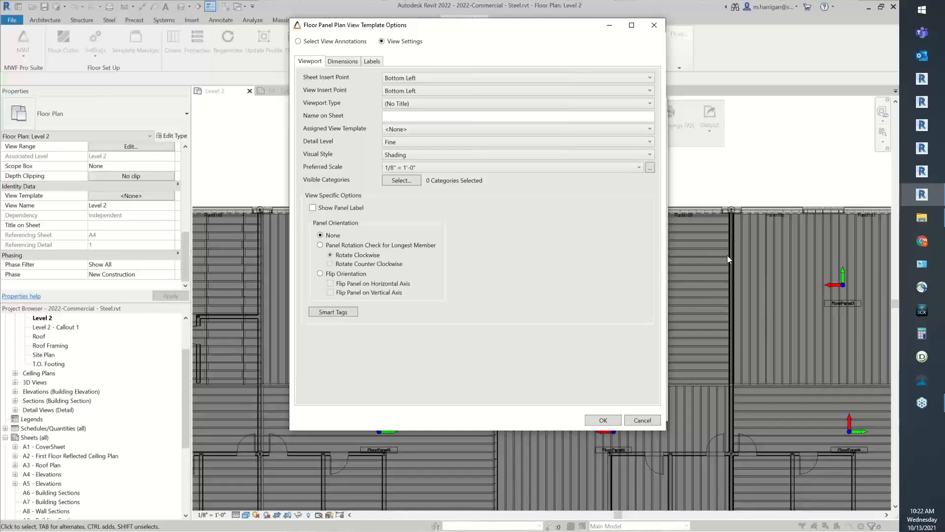
{"action": "mouse_move", "coordinate": [582, 26]}
{"action": "left_mouse_down"}
{"action": "mouse_move", "coordinate": [639, 39]}
{"action": "mouse_move", "coordinate": [711, 33]}
{"action": "left_mouse_up"}
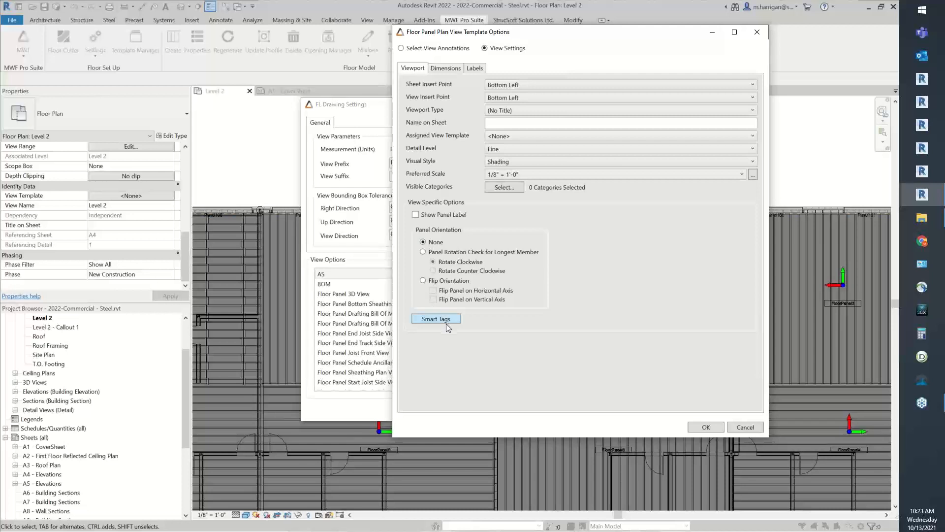
{"action": "left_click", "coordinate": [424, 252]}
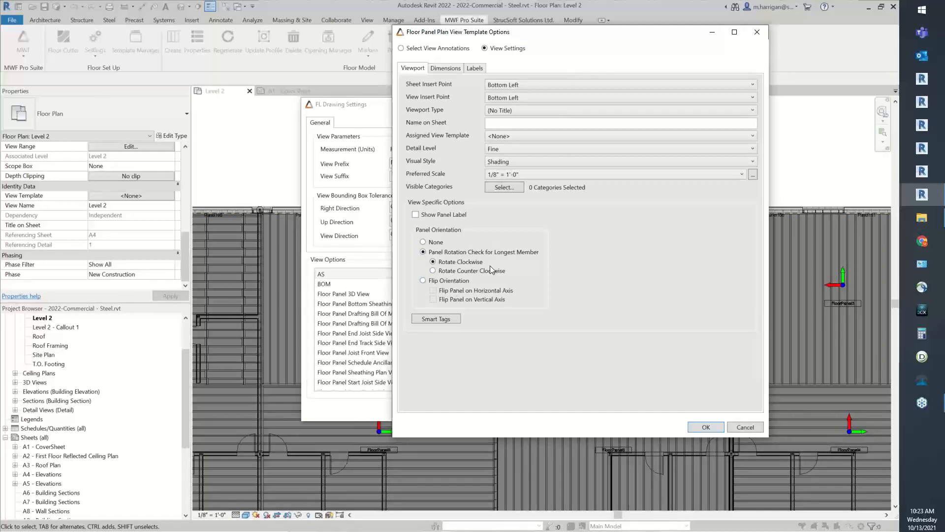
{"action": "left_click", "coordinate": [435, 281]}
{"action": "left_click", "coordinate": [424, 241]}
Examine the Smart Tags categories and loaded tags available for the plan view, including structural framing tags, closing the manager without applying any
{"action": "left_click", "coordinate": [439, 323]}
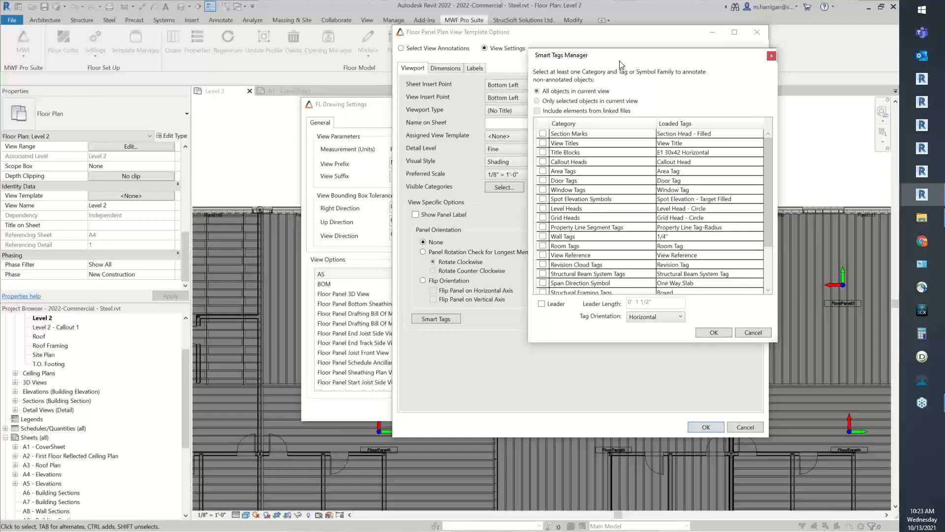
{"action": "left_click_drag", "start_coordinate": [621, 64], "coordinate": [574, 63]}
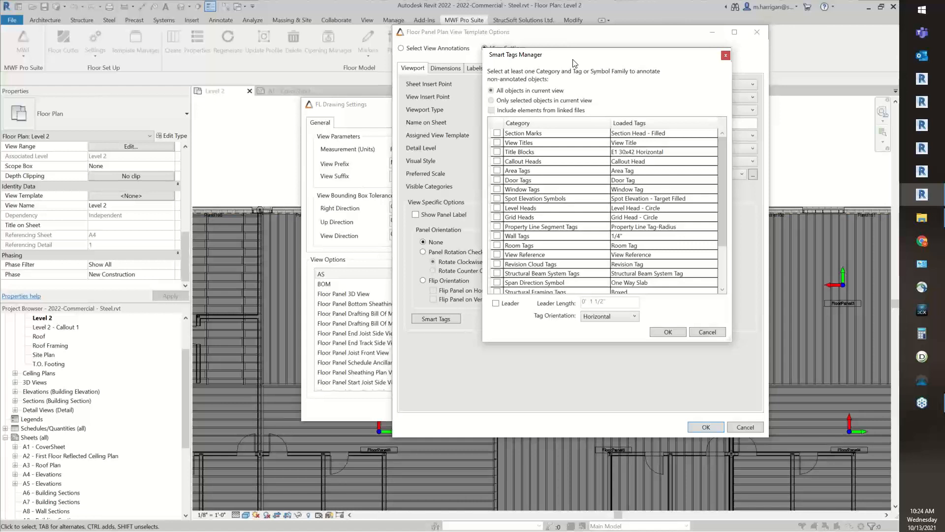
{"action": "scroll", "coordinate": [554, 221], "scroll_direction": "down", "scroll_amount": 2}
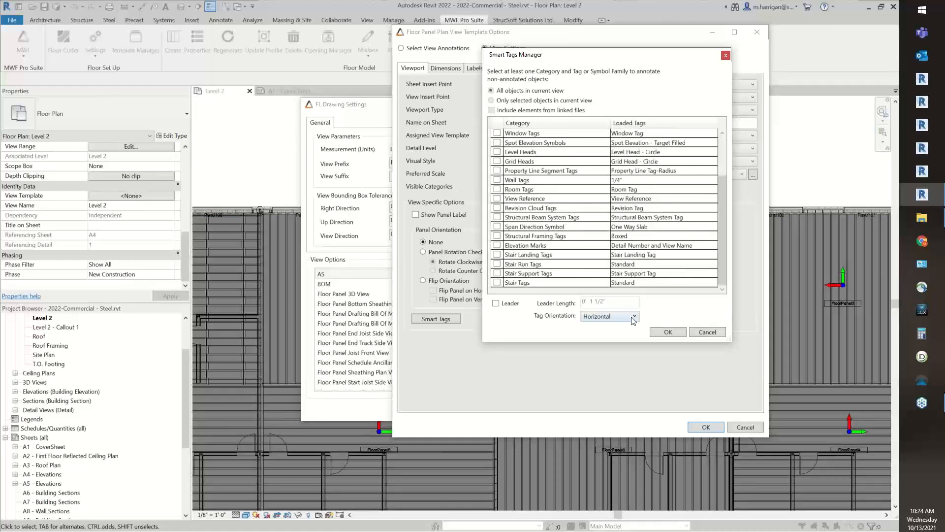
{"action": "left_click", "coordinate": [597, 237]}
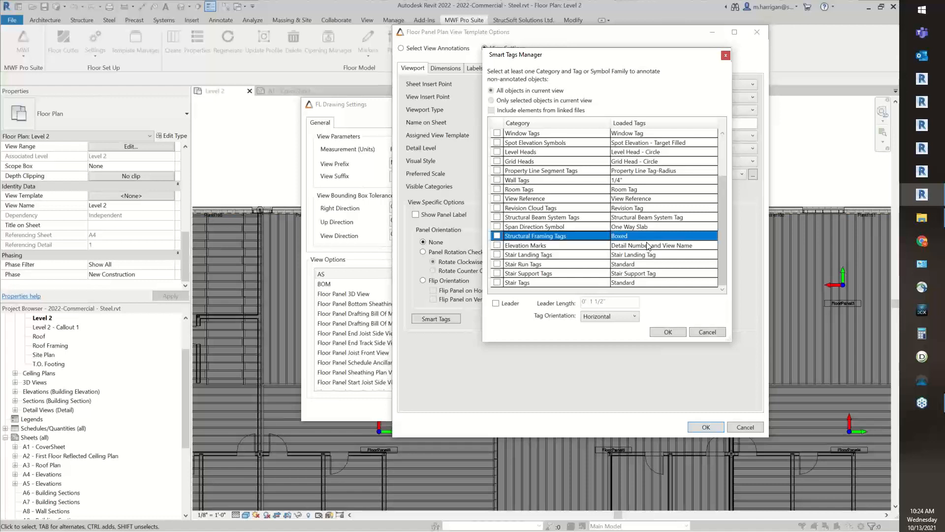
{"action": "left_click", "coordinate": [707, 332]}
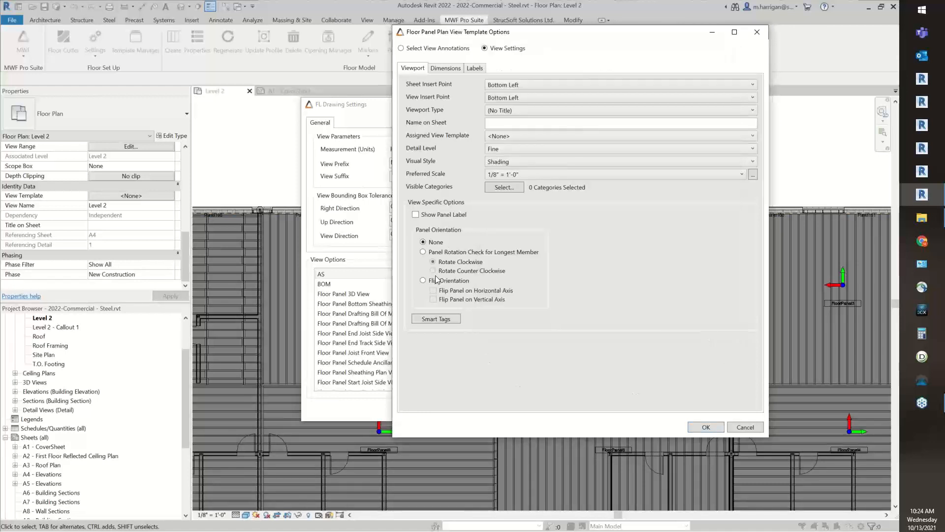
{"action": "left_click", "coordinate": [436, 319]}
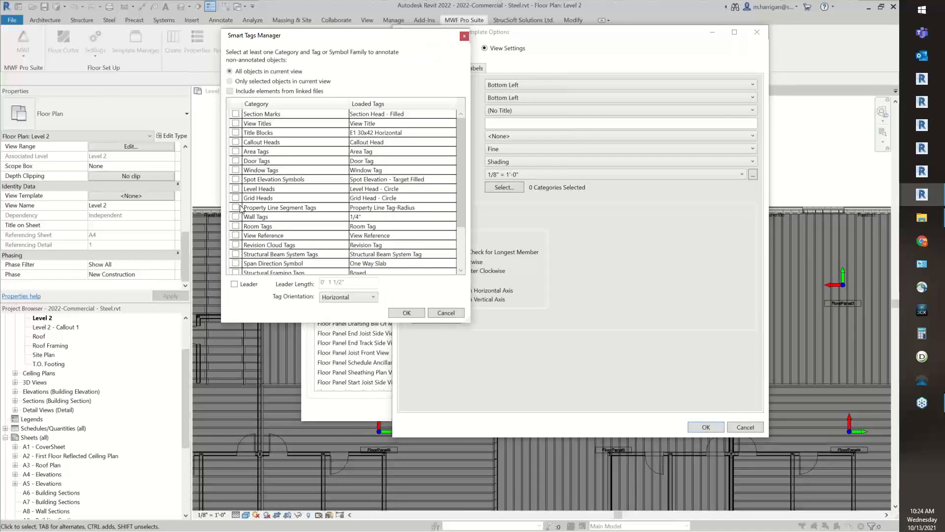
{"action": "left_click", "coordinate": [461, 313]}
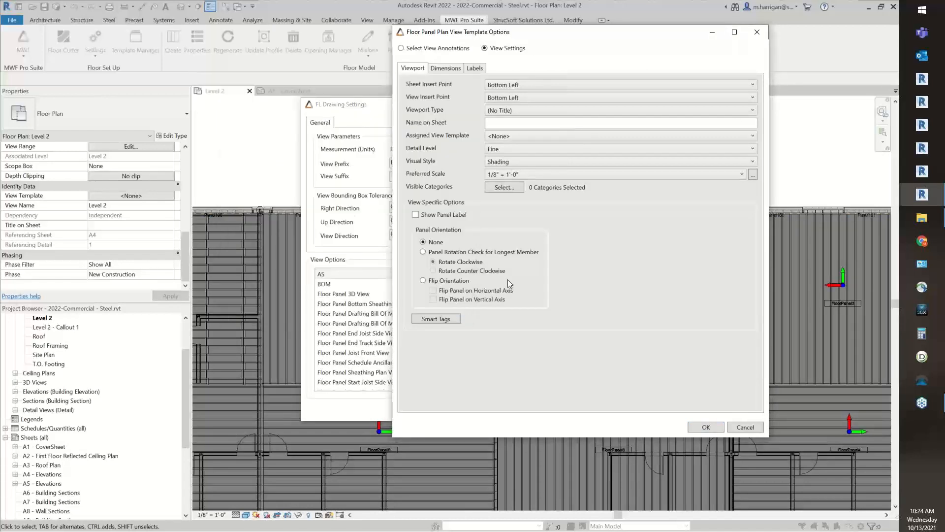
Set the plan view's bottom length extents dimension style to Linear - 3/32" Arial
{"action": "left_click", "coordinate": [437, 69]}
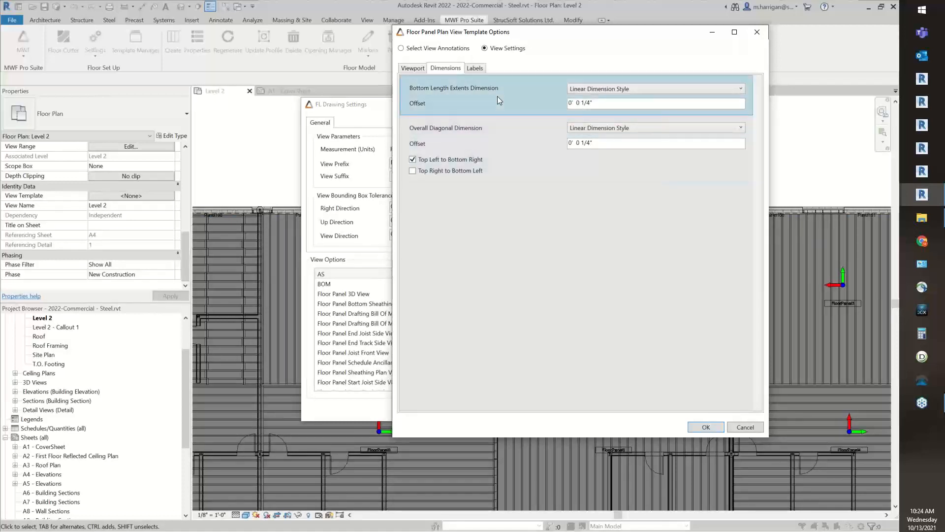
{"action": "left_click", "coordinate": [635, 89]}
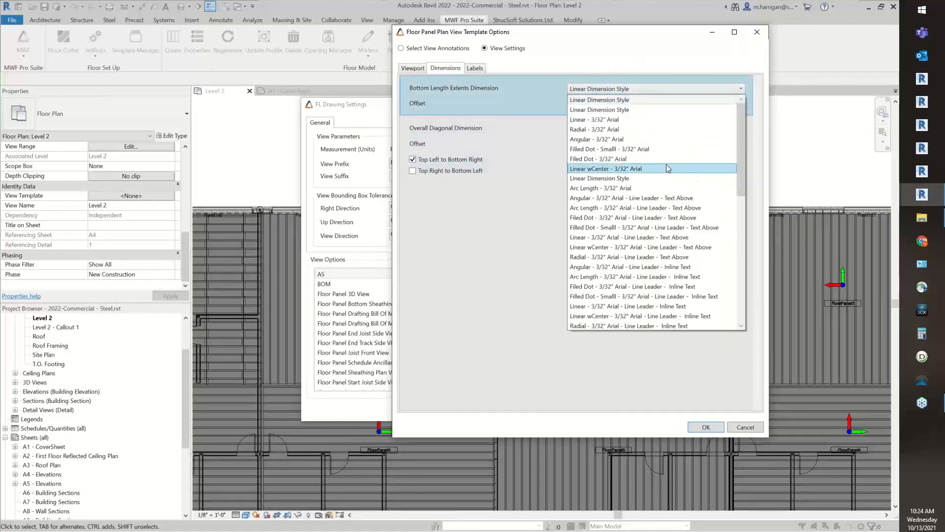
{"action": "scroll", "coordinate": [689, 207], "scroll_direction": "down", "scroll_amount": 5}
{"action": "scroll", "coordinate": [705, 249], "scroll_direction": "down", "scroll_amount": 1}
{"action": "scroll", "coordinate": [699, 222], "scroll_direction": "up", "scroll_amount": 8}
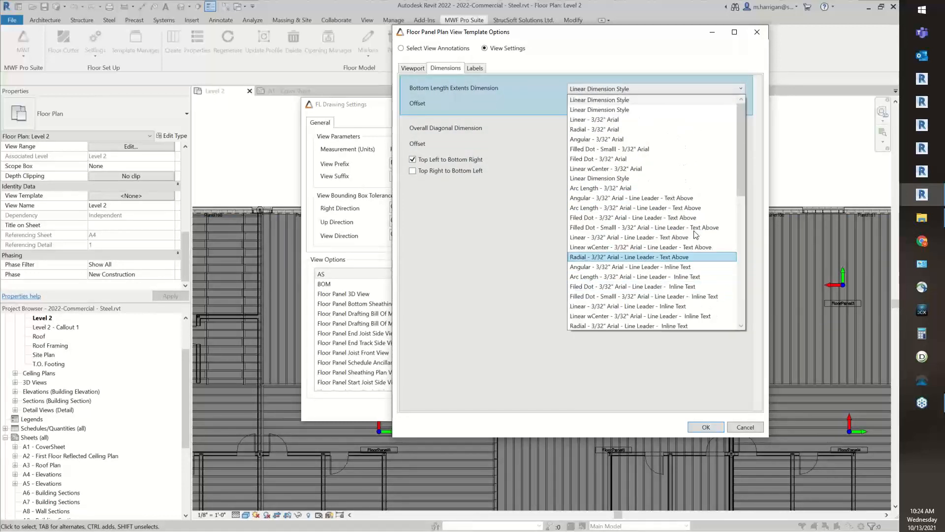
{"action": "left_click", "coordinate": [678, 123]}
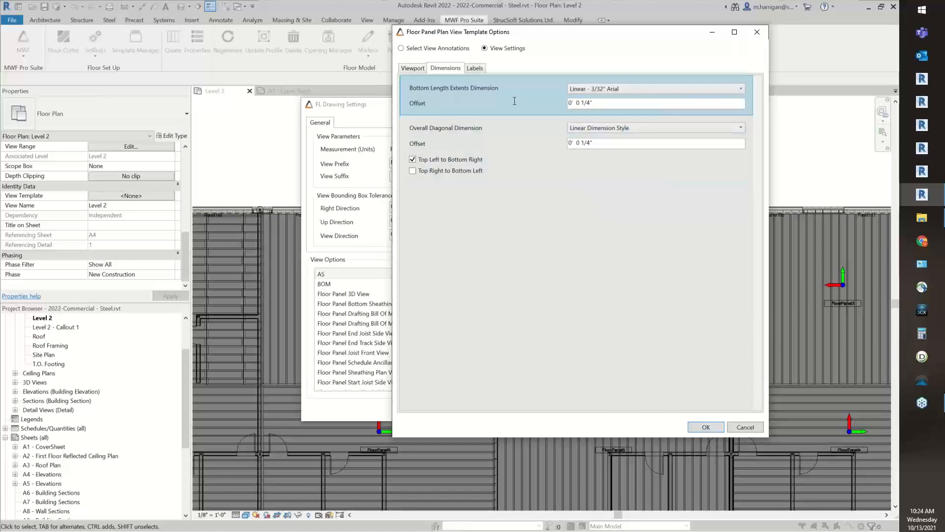
{"action": "left_click", "coordinate": [642, 107]}
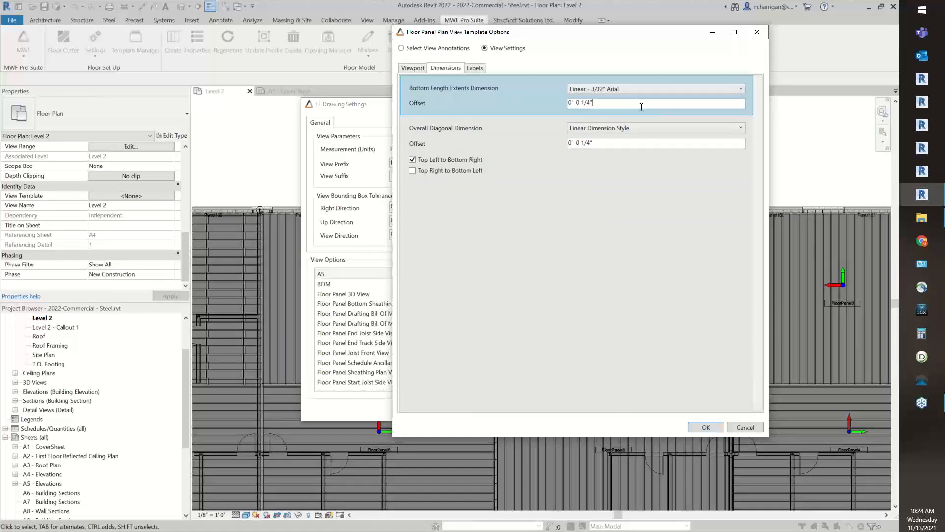
Set the overall diagonal dimension style to Linear - 3/32" Arial, keeping only the top left to bottom right direction enabled
{"action": "left_click", "coordinate": [586, 131]}
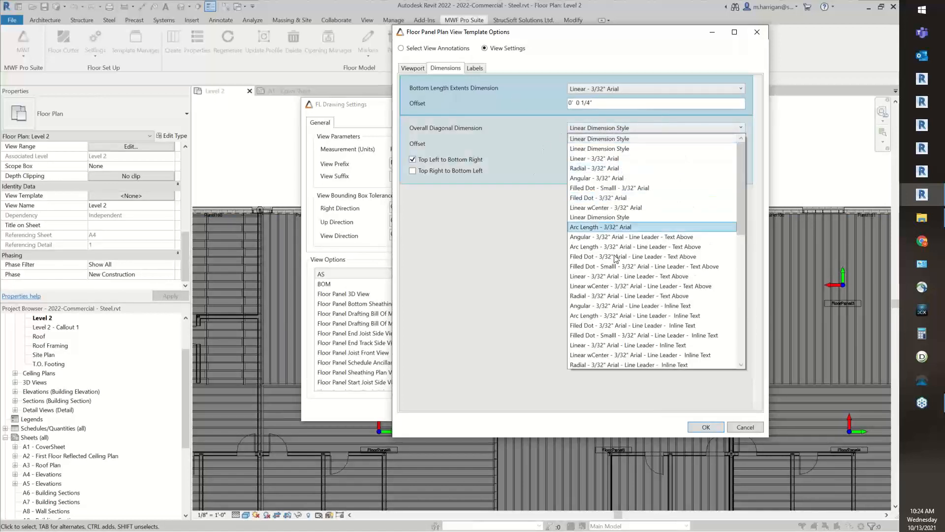
{"action": "left_click", "coordinate": [636, 158]}
{"action": "left_click", "coordinate": [641, 143]}
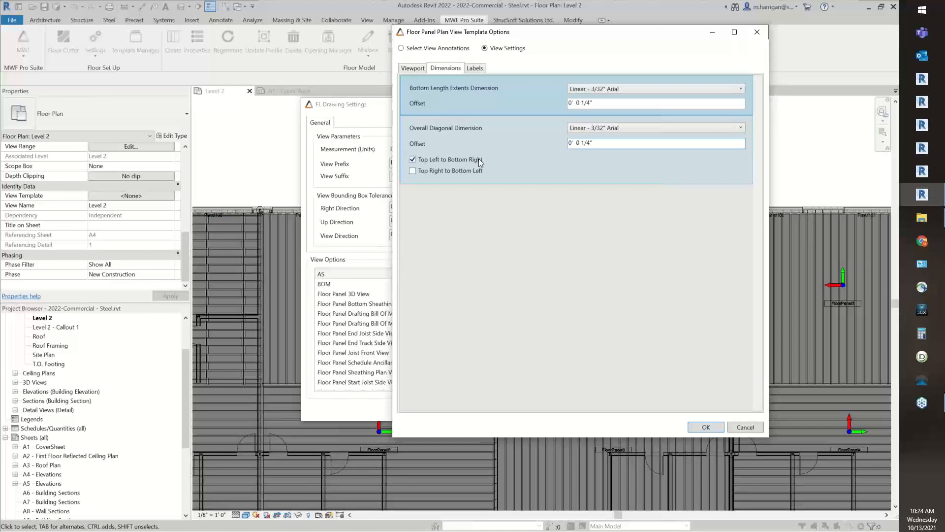
{"action": "left_click", "coordinate": [413, 170]}
Review the label method choices in the plan view's framing label properties
{"action": "left_click", "coordinate": [477, 68]}
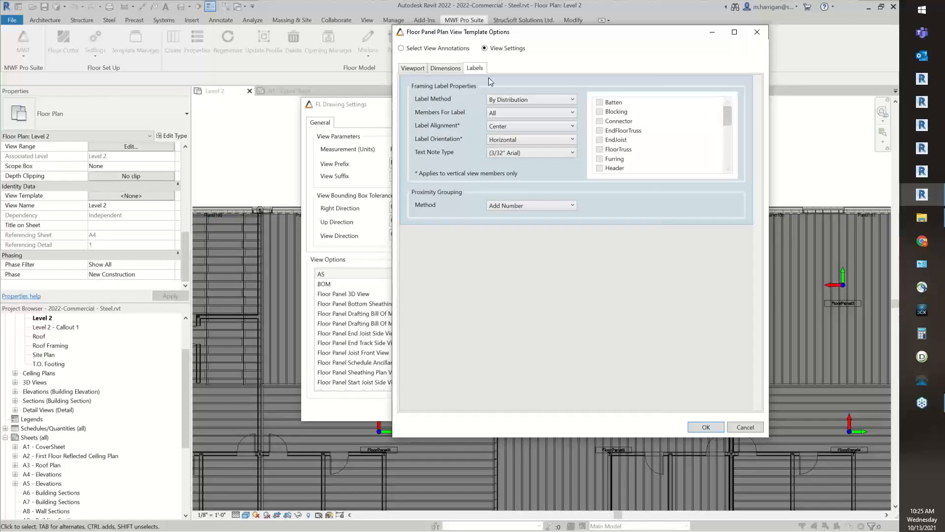
{"action": "left_click", "coordinate": [572, 100]}
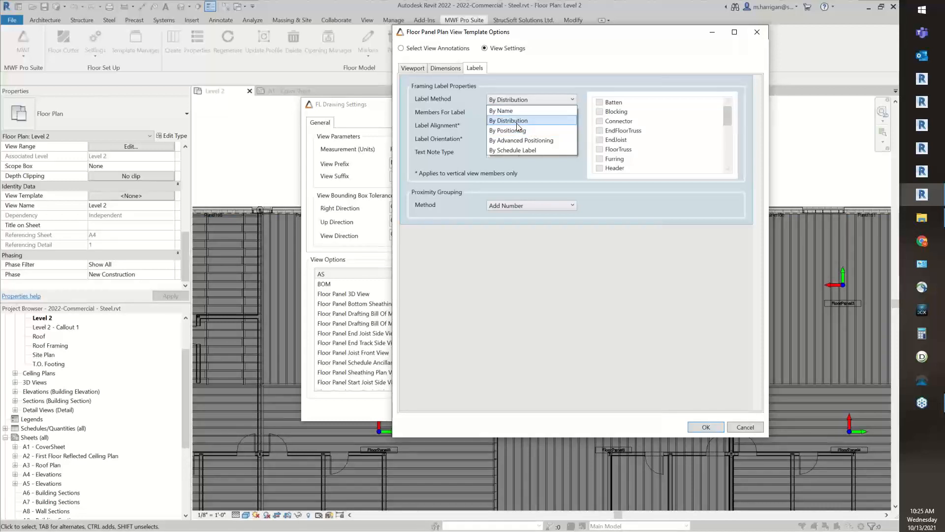
{"action": "key", "text": "alt+Tab"}
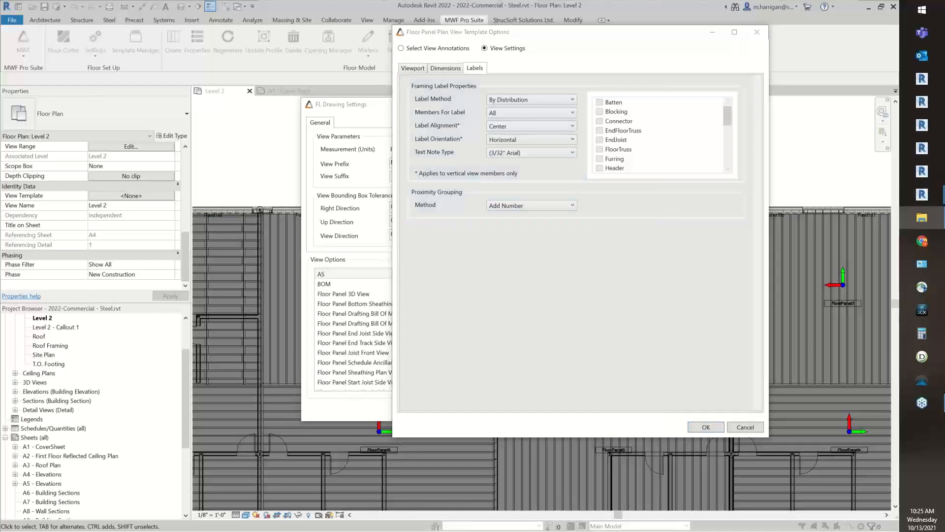
{"action": "left_click", "coordinate": [530, 104]}
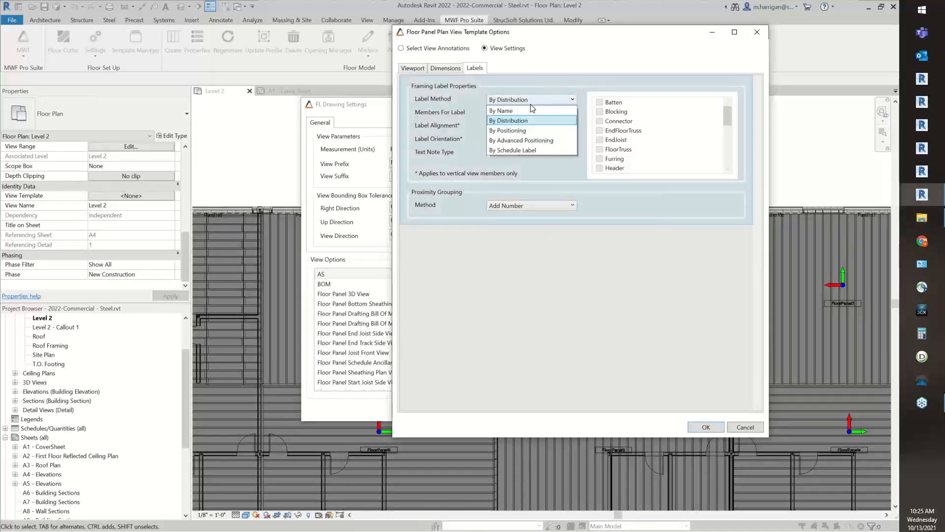
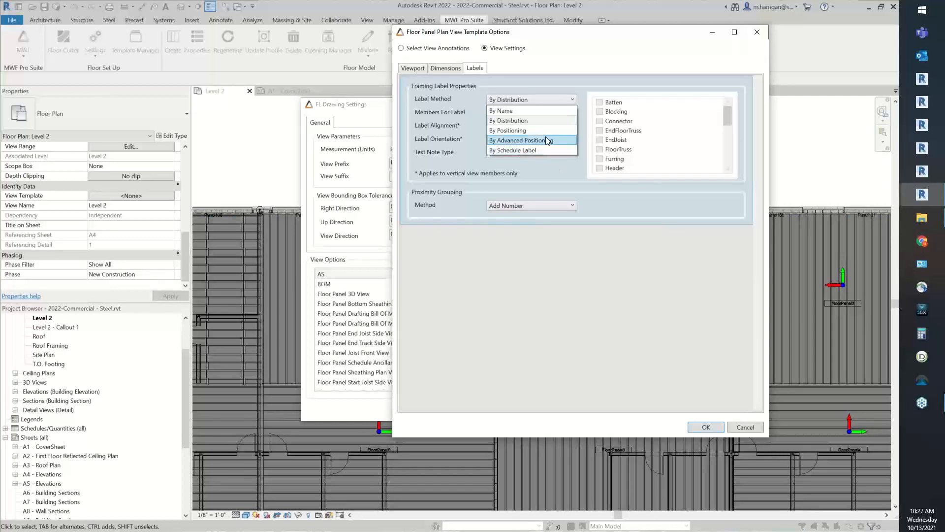
Set the framing label method to By Schedule Label, check the Selection member choices and return the members for label to All
{"action": "left_click", "coordinate": [510, 150]}
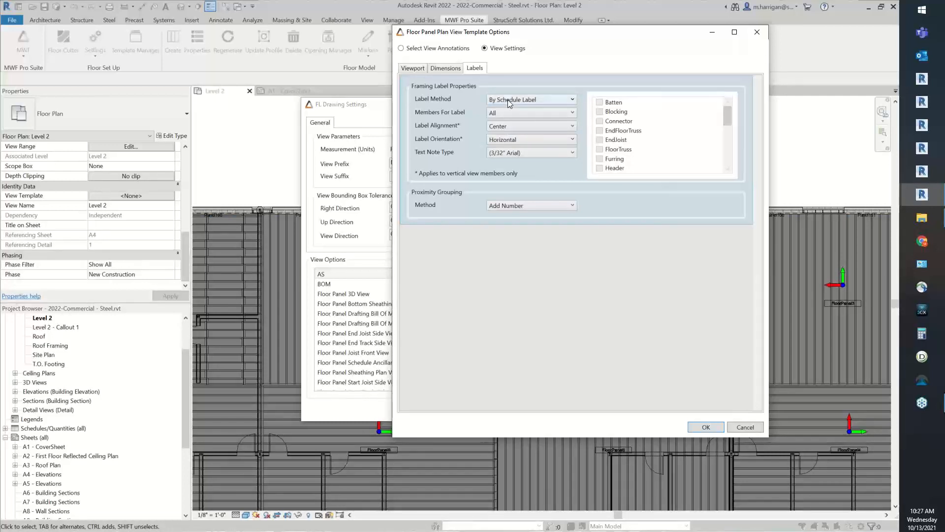
{"action": "left_click", "coordinate": [508, 115]}
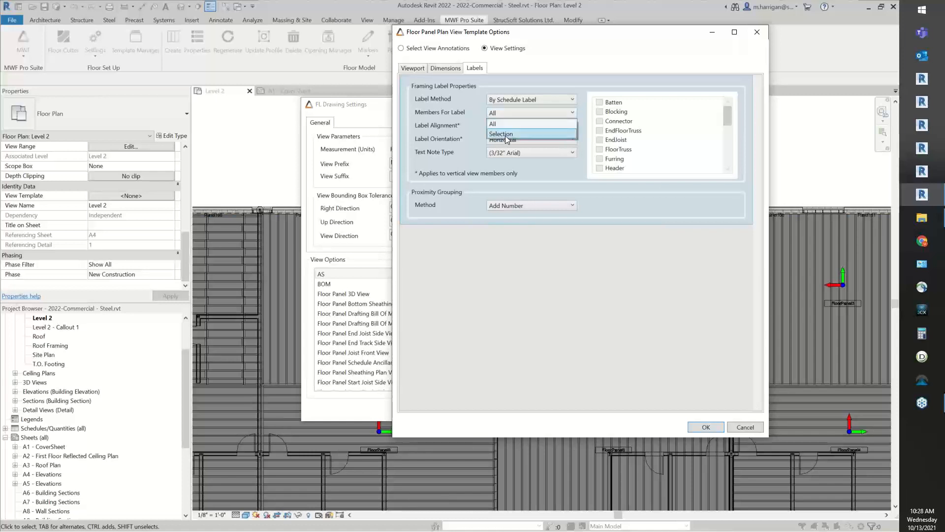
{"action": "left_click", "coordinate": [505, 134]}
{"action": "scroll", "coordinate": [664, 123], "scroll_direction": "down", "scroll_amount": 2}
{"action": "scroll", "coordinate": [660, 120], "scroll_direction": "up", "scroll_amount": 2}
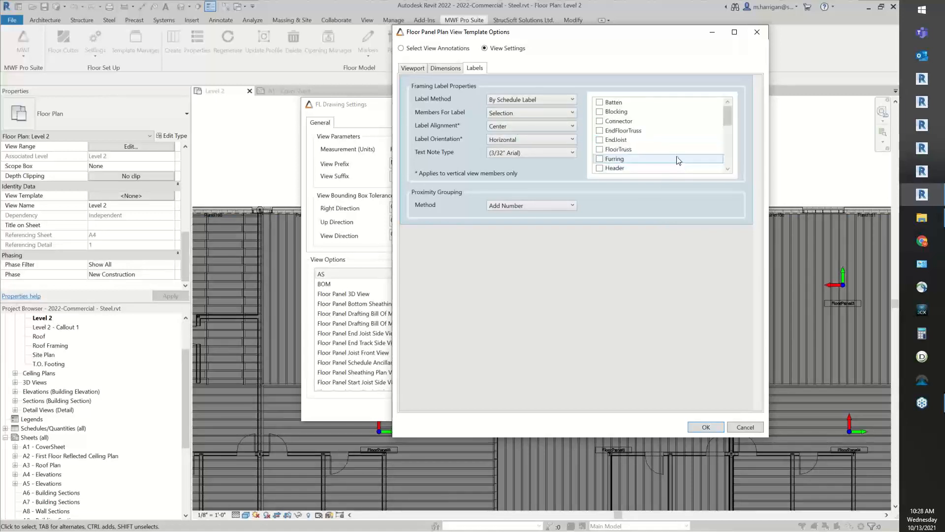
{"action": "left_click", "coordinate": [504, 116]}
{"action": "left_click", "coordinate": [502, 124]}
Review the label alignment, label orientation and text note type choices, keeping Center, Horizontal and (3/32" Arial)
{"action": "left_click", "coordinate": [517, 127]}
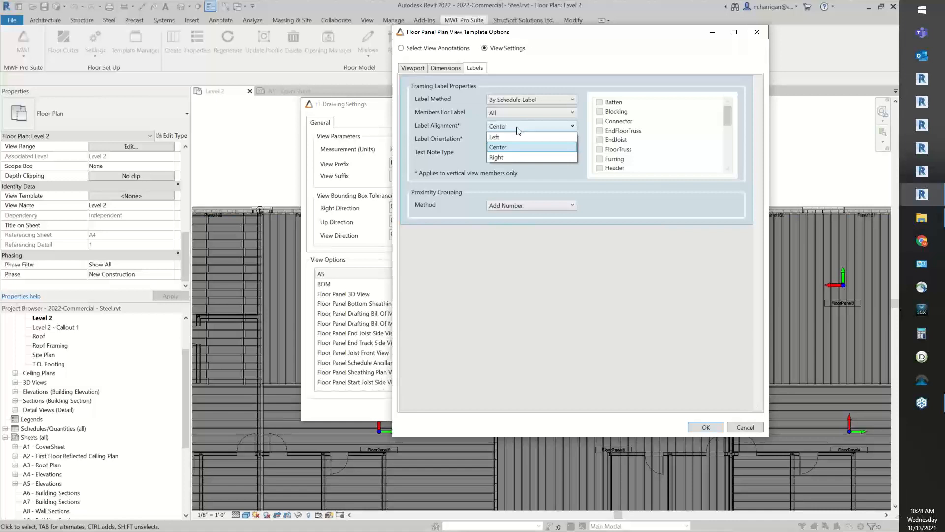
{"action": "left_click", "coordinate": [517, 128]}
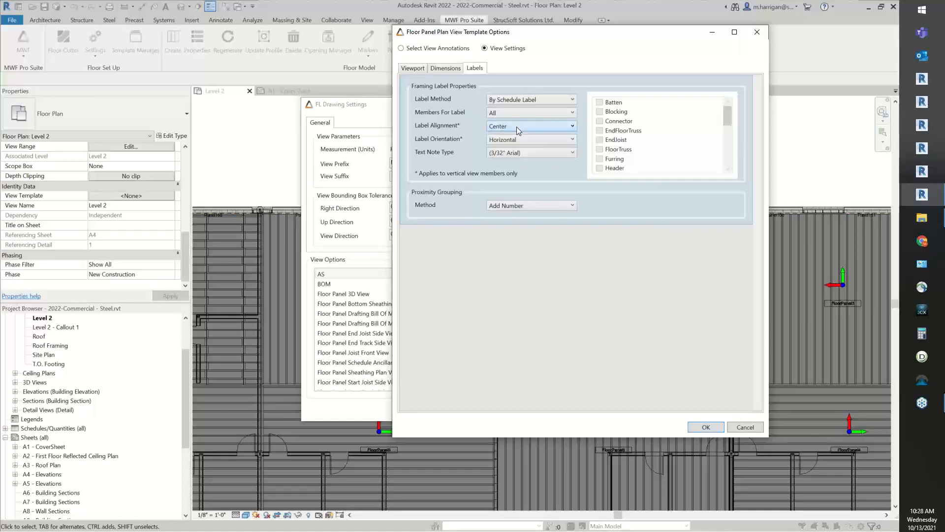
{"action": "left_click", "coordinate": [507, 142]}
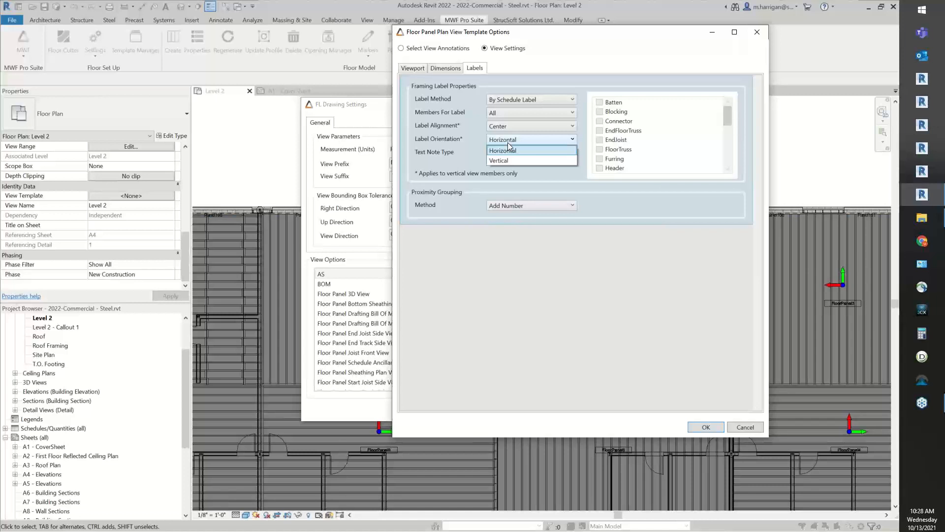
{"action": "left_click", "coordinate": [508, 146]}
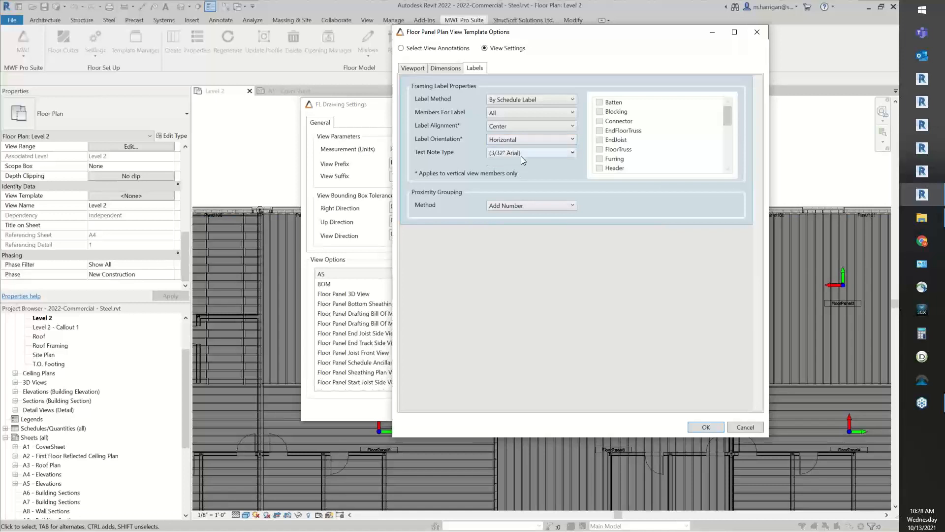
{"action": "left_click", "coordinate": [522, 155]}
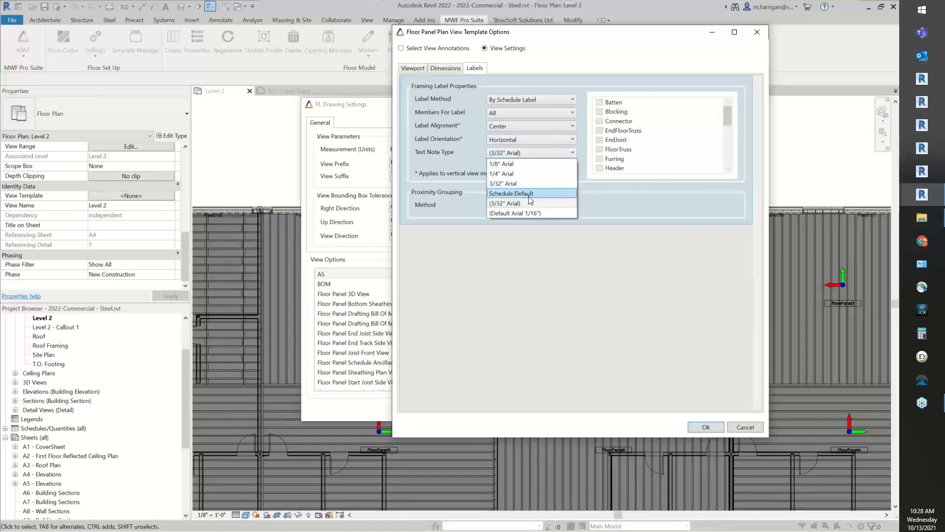
{"action": "left_click", "coordinate": [515, 199]}
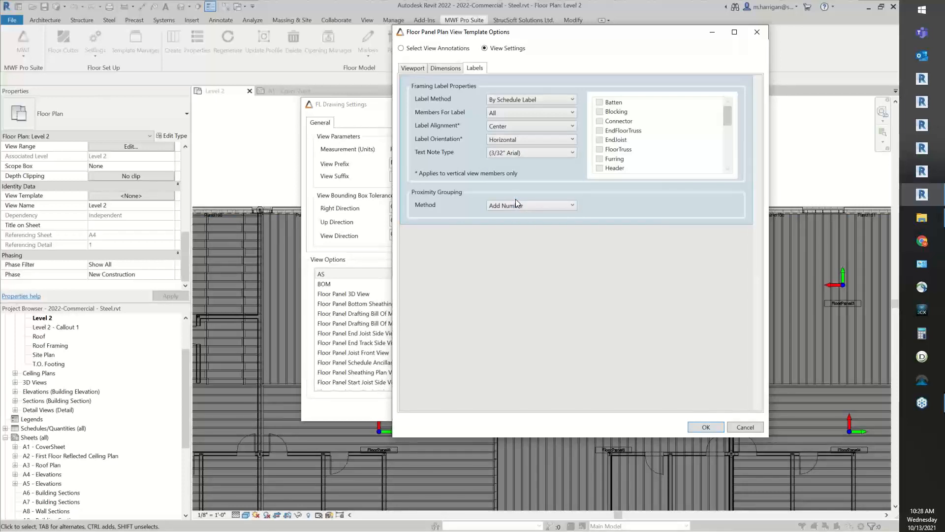
Review the proximity grouping methods, trying Do Not Group, restore Add Number and accept the plan view template options
{"action": "left_click", "coordinate": [519, 206]}
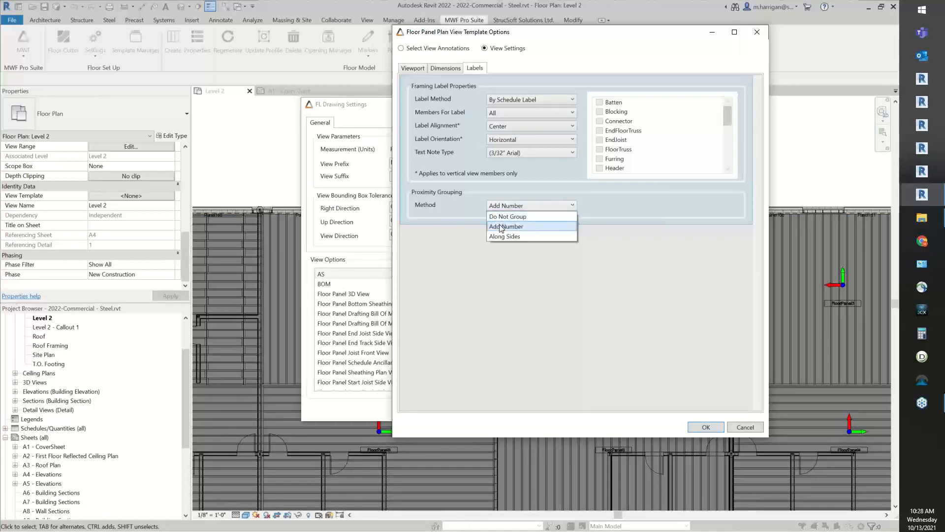
{"action": "left_click", "coordinate": [511, 227]}
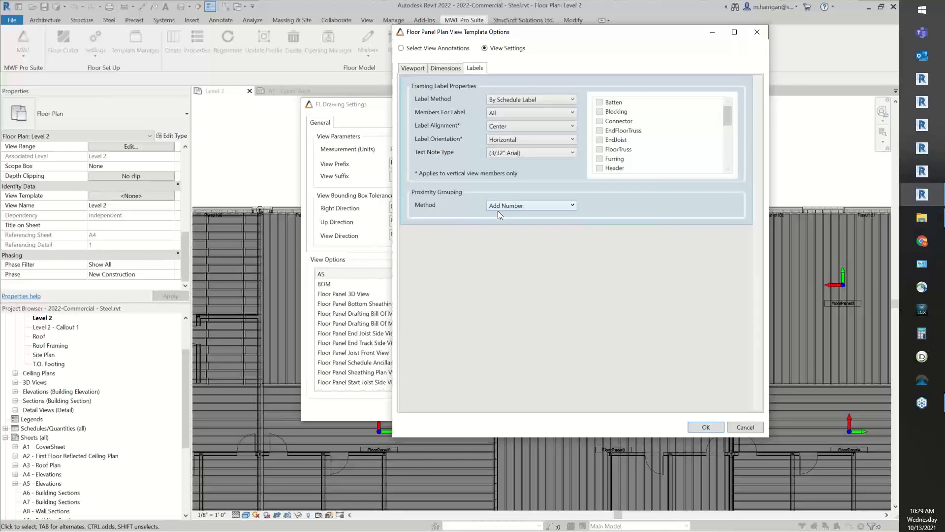
{"action": "left_click", "coordinate": [498, 211]}
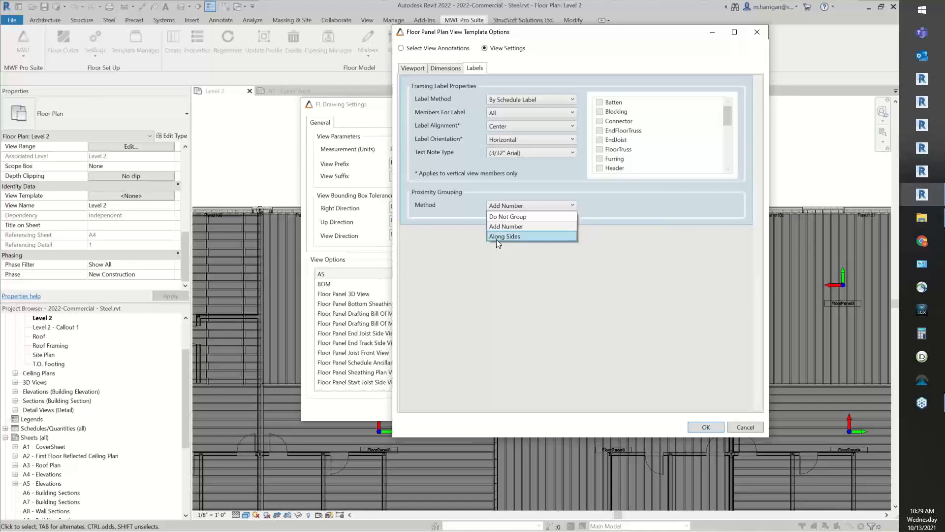
{"action": "left_click", "coordinate": [541, 218]}
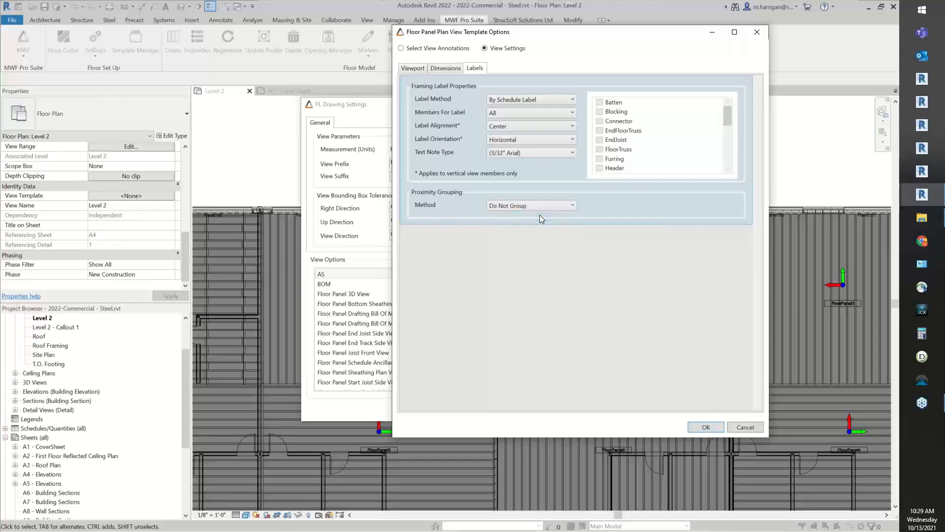
{"action": "left_click", "coordinate": [541, 206]}
{"action": "left_click", "coordinate": [507, 225]}
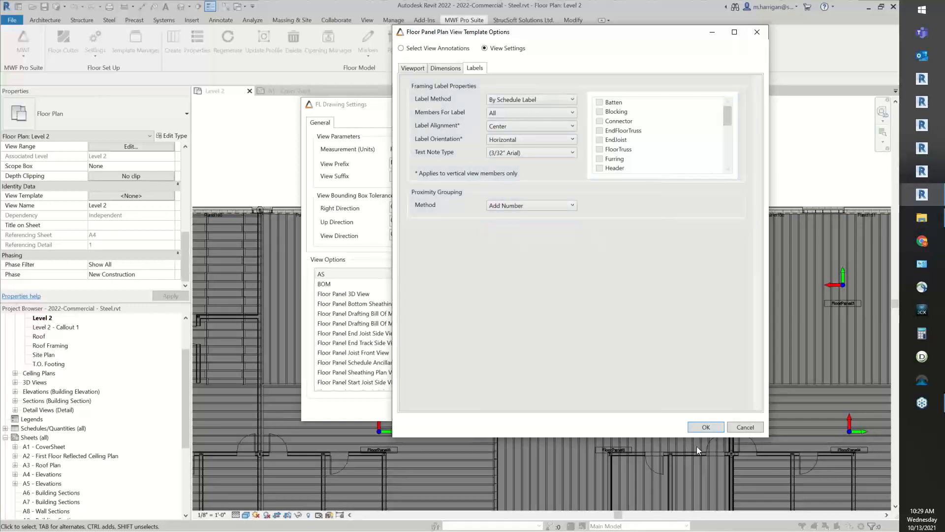
{"action": "left_click", "coordinate": [705, 427]}
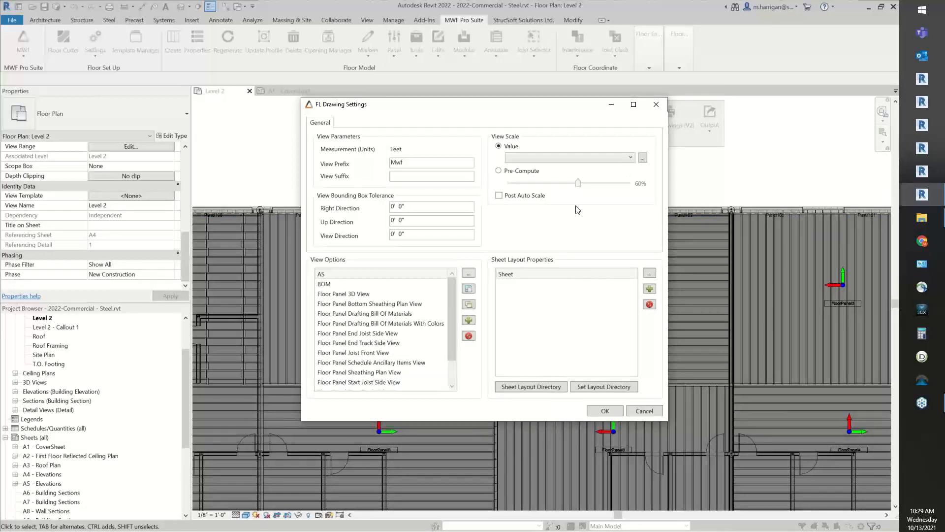
Open the properties of the Sheet layout and check the available layout names, keeping MWF_Sheet_11x17
{"action": "left_click", "coordinate": [515, 278]}
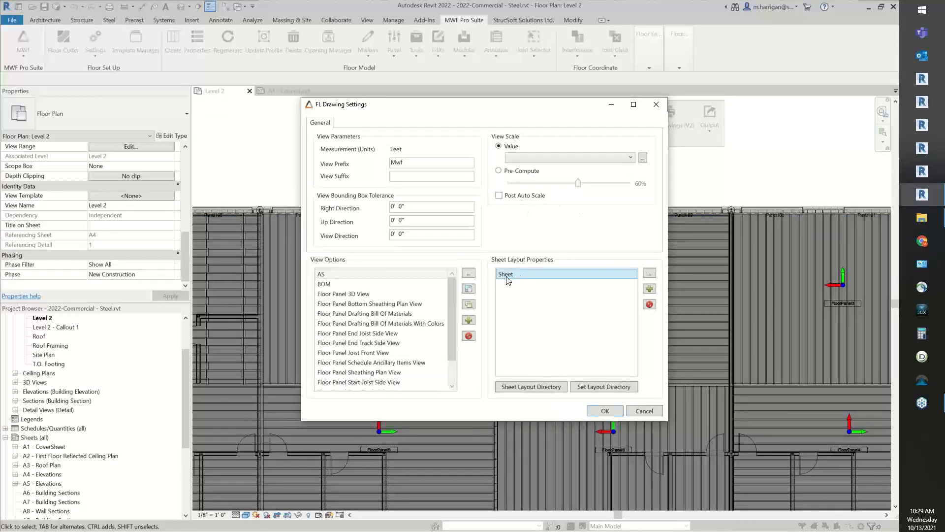
{"action": "left_click", "coordinate": [650, 273]}
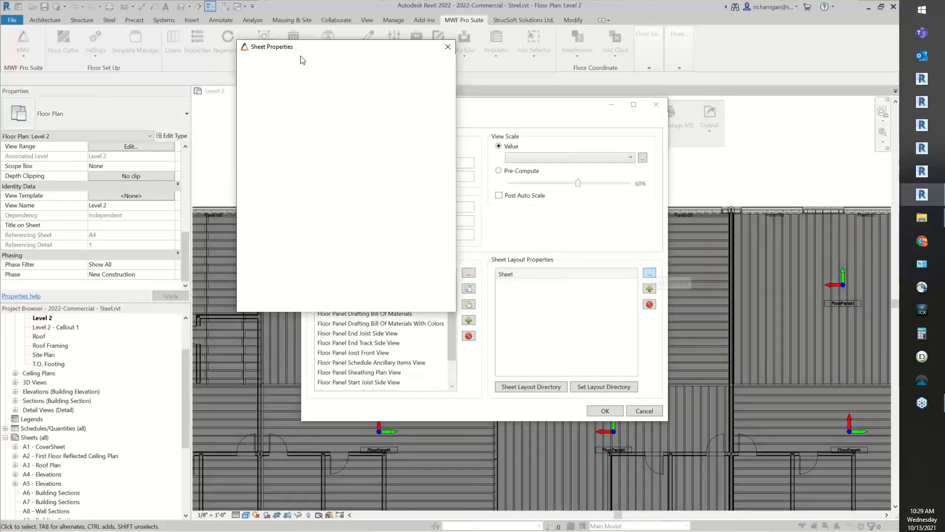
{"action": "mouse_move", "coordinate": [303, 51]}
{"action": "left_mouse_down"}
{"action": "mouse_move", "coordinate": [352, 65]}
{"action": "mouse_move", "coordinate": [581, 64]}
{"action": "left_mouse_up"}
{"action": "left_click", "coordinate": [616, 83]}
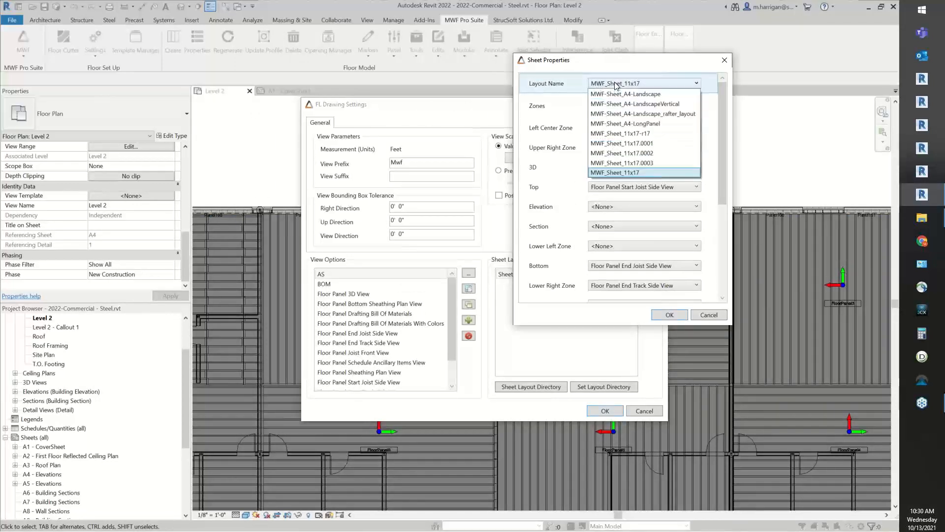
{"action": "left_click", "coordinate": [615, 85]}
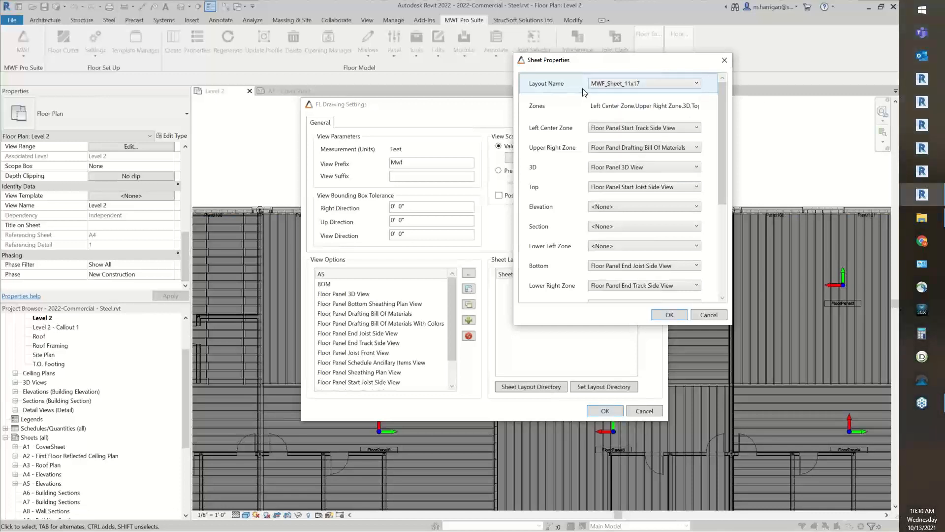
{"action": "left_click_drag", "start_coordinate": [0, 266], "coordinate": [0, 108]}
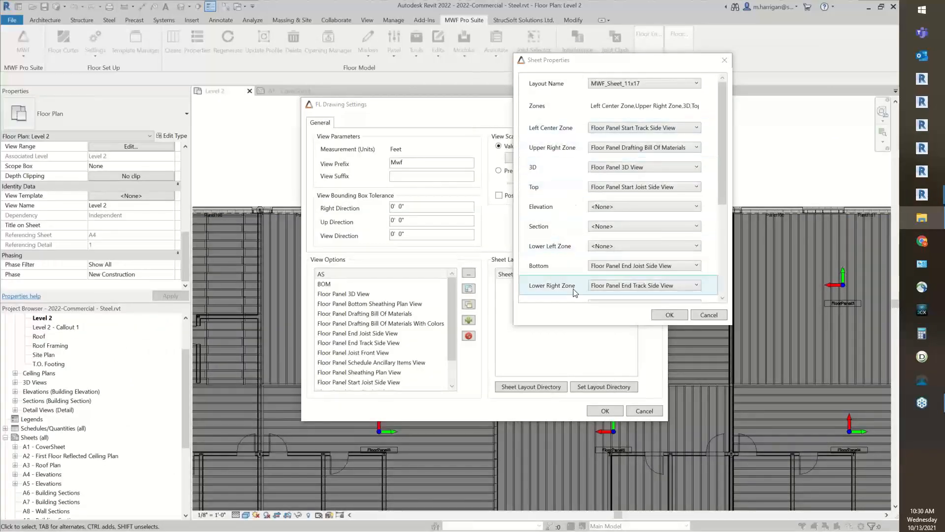
Set the sheet's Left Center Zone to <None> and assign BOM to the Upper Right Zone
{"action": "left_click_drag", "start_coordinate": [723, 94], "coordinate": [721, 115]}
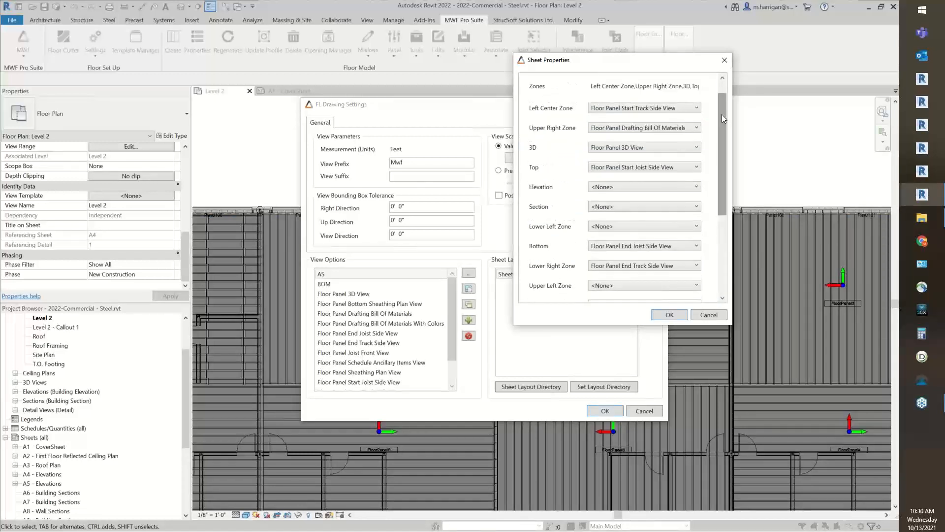
{"action": "left_click", "coordinate": [633, 109]}
{"action": "left_click", "coordinate": [628, 118]}
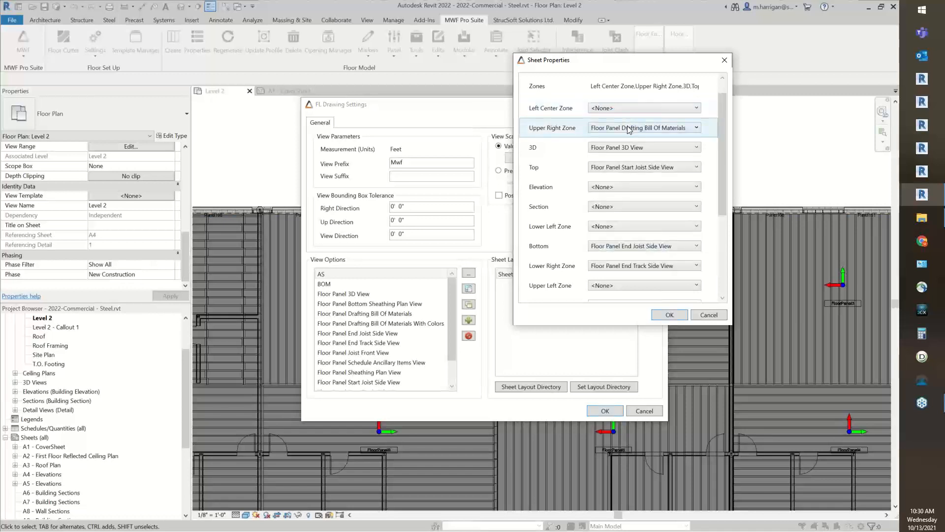
{"action": "left_click", "coordinate": [630, 127]}
{"action": "left_click", "coordinate": [628, 140]}
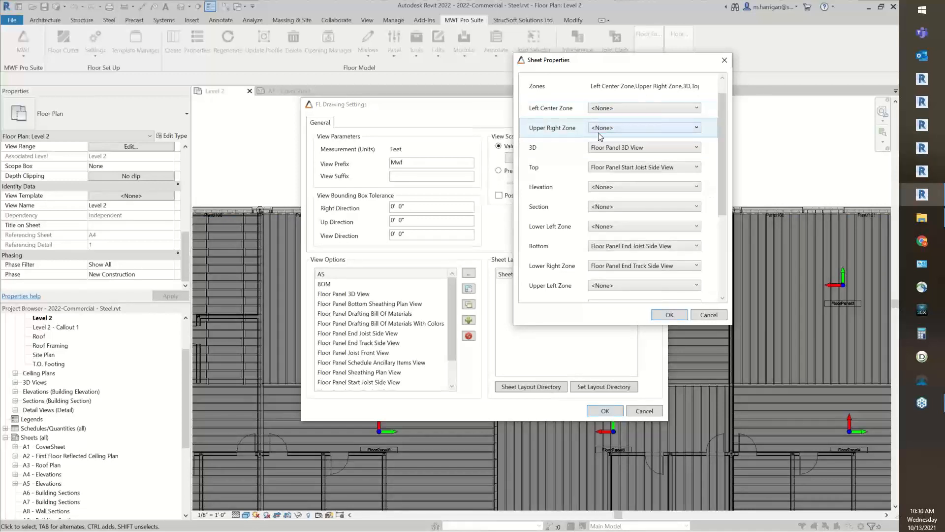
{"action": "left_click", "coordinate": [630, 128]}
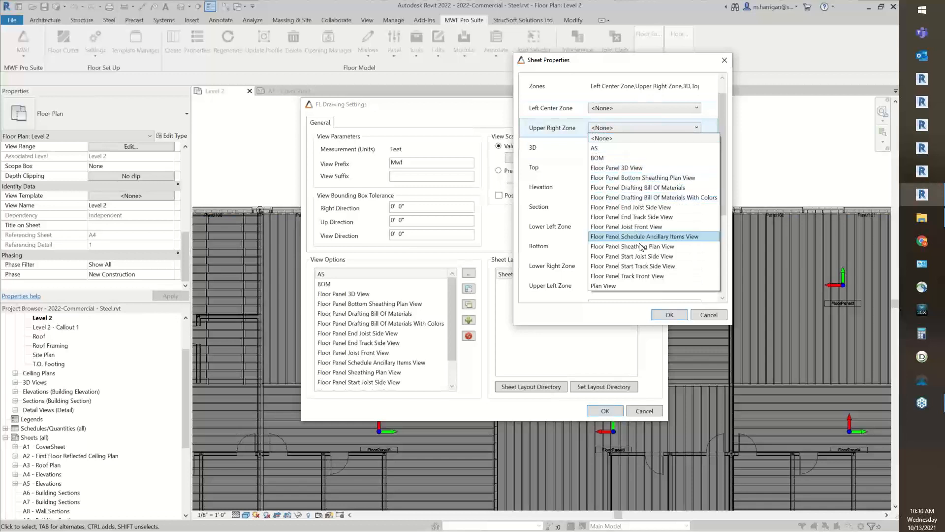
{"action": "left_click", "coordinate": [604, 158]}
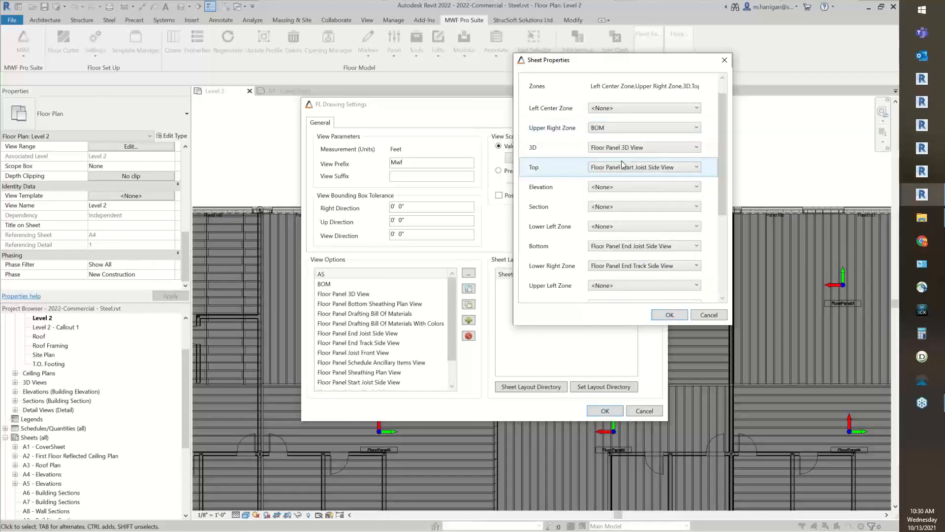
Set the sheet's Top, Bottom and Lower Right zones to <None>
{"action": "left_click", "coordinate": [622, 164]}
{"action": "left_click", "coordinate": [649, 175]}
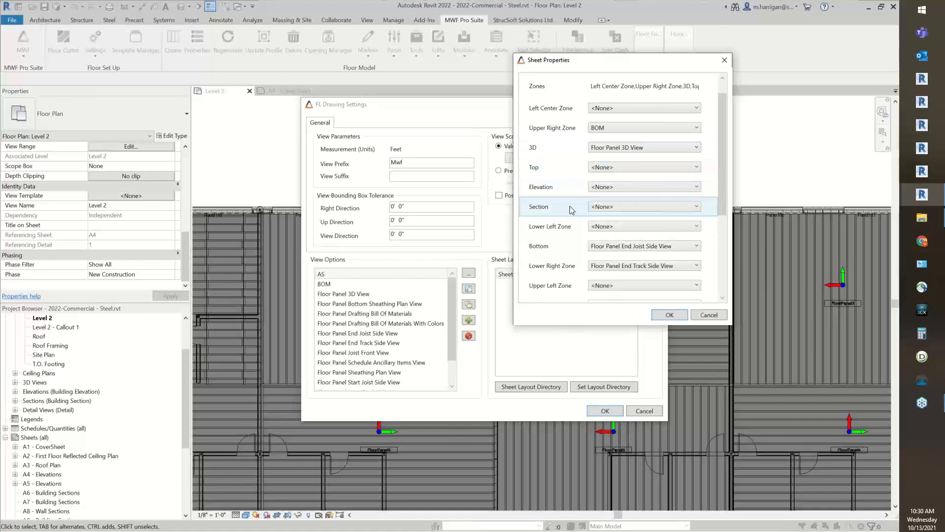
{"action": "left_click", "coordinate": [629, 248]}
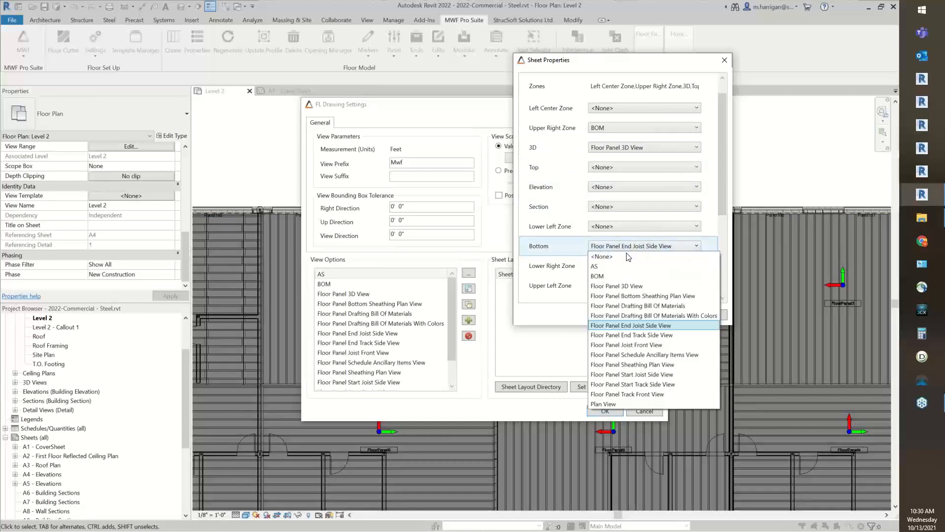
{"action": "left_click", "coordinate": [628, 256]}
{"action": "left_click", "coordinate": [626, 265]}
{"action": "left_click", "coordinate": [627, 276]}
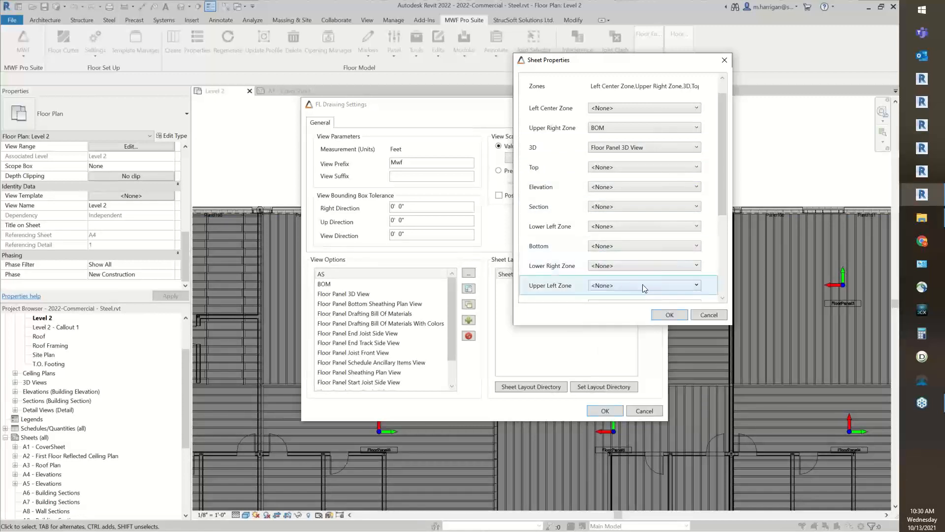
Assign Plan View to the sheet's Elevation zone
{"action": "mouse_move", "coordinate": [722, 187]}
{"action": "left_mouse_down"}
{"action": "mouse_move", "coordinate": [726, 209]}
{"action": "mouse_move", "coordinate": [725, 193]}
{"action": "left_mouse_up"}
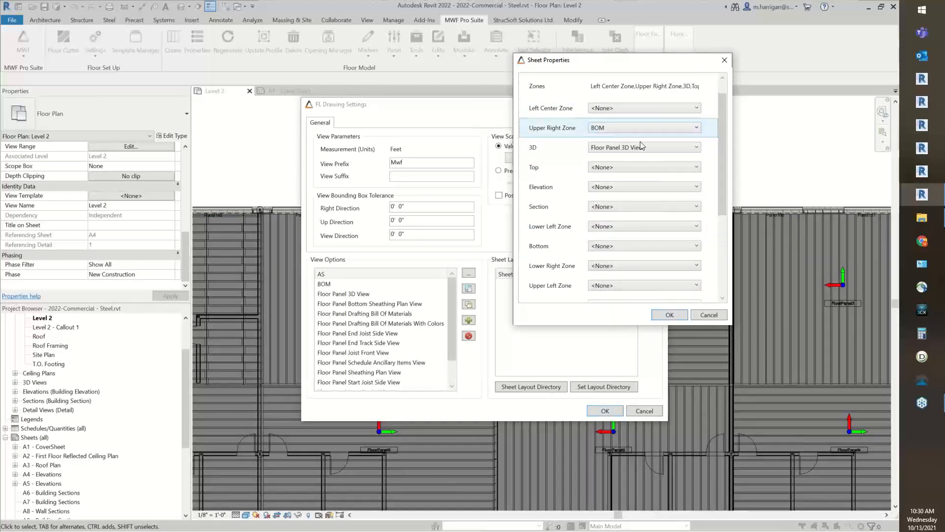
{"action": "left_click", "coordinate": [635, 186]}
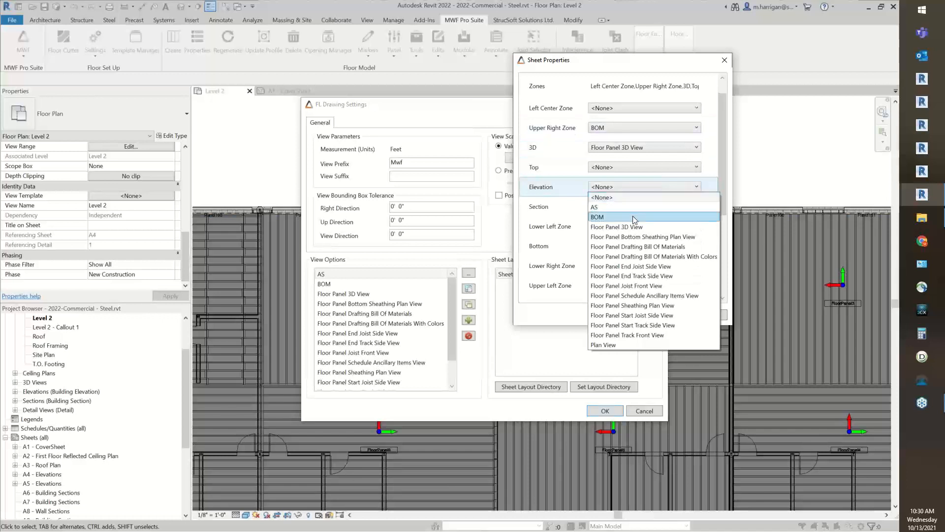
{"action": "left_click", "coordinate": [638, 343]}
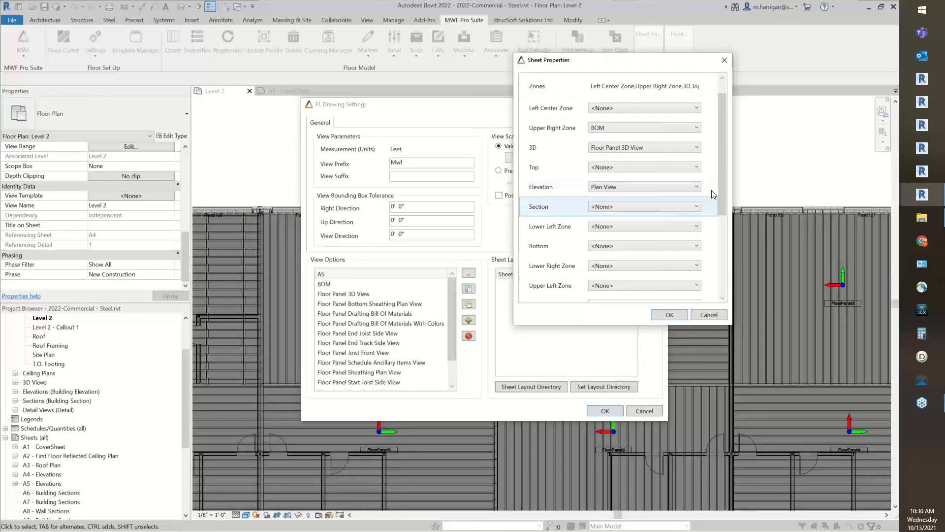
Review the sheet's margins, naming and numbering methods, and accept the sheet properties and floor drawing settings
{"action": "left_click_drag", "start_coordinate": [721, 148], "coordinate": [736, 249]}
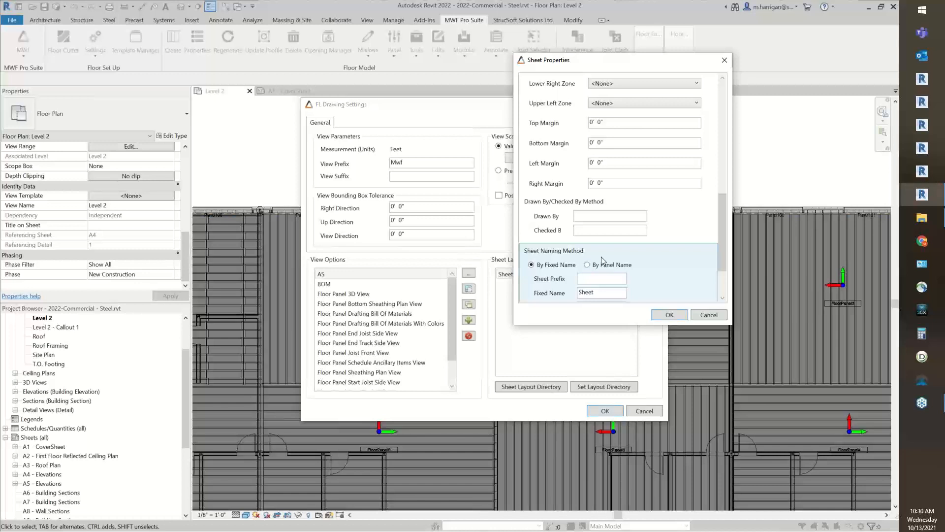
{"action": "left_click_drag", "start_coordinate": [727, 243], "coordinate": [731, 285]}
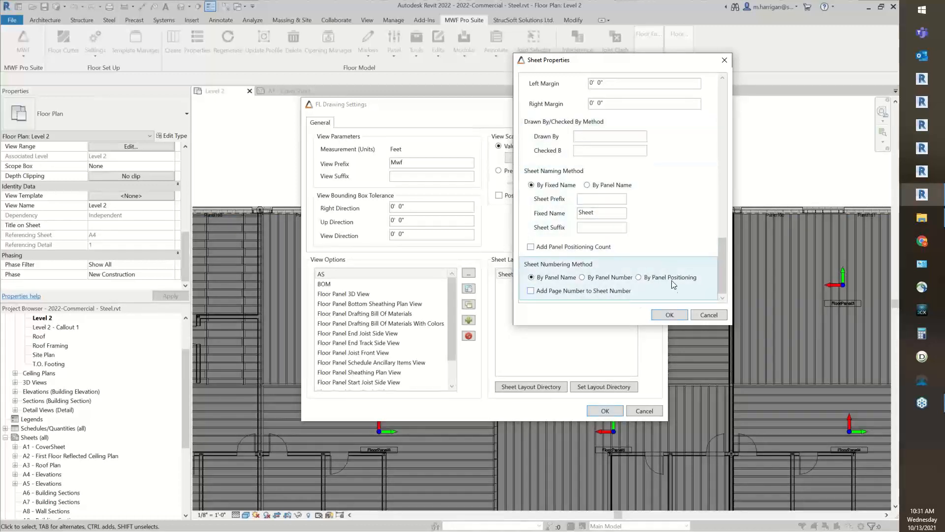
{"action": "left_click", "coordinate": [668, 315]}
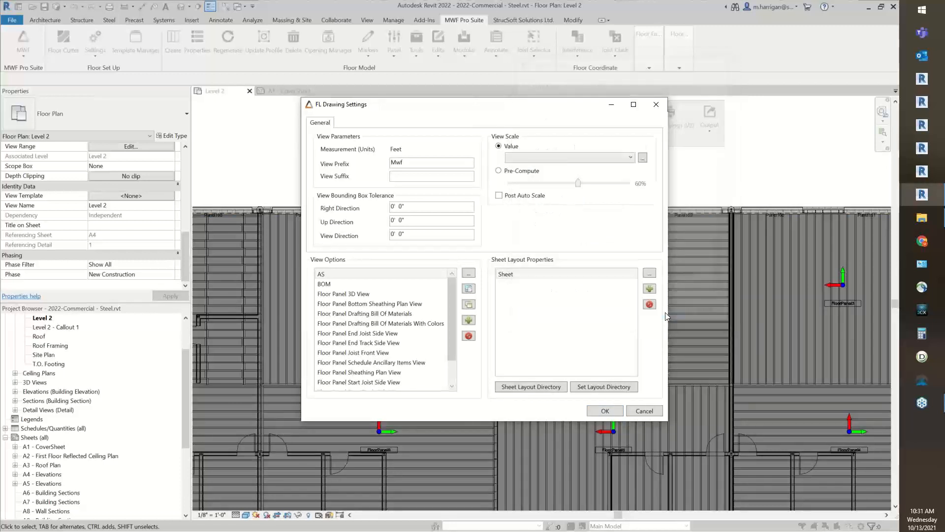
{"action": "left_click", "coordinate": [595, 411]}
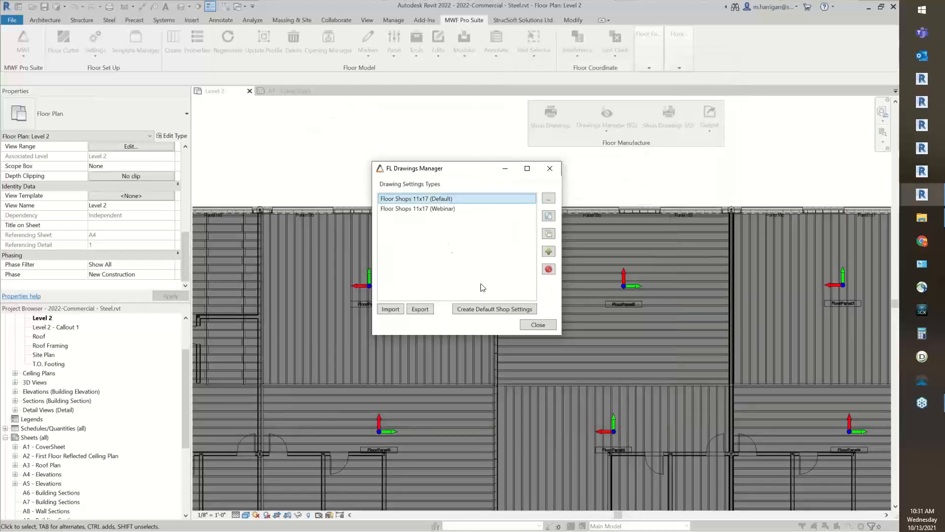
Review the view options and sheet layout of the Floor Shops 11x17 (Webinar) drawing settings, and close the drawings manager
{"action": "left_click", "coordinate": [457, 210]}
{"action": "double_click", "coordinate": [458, 210]}
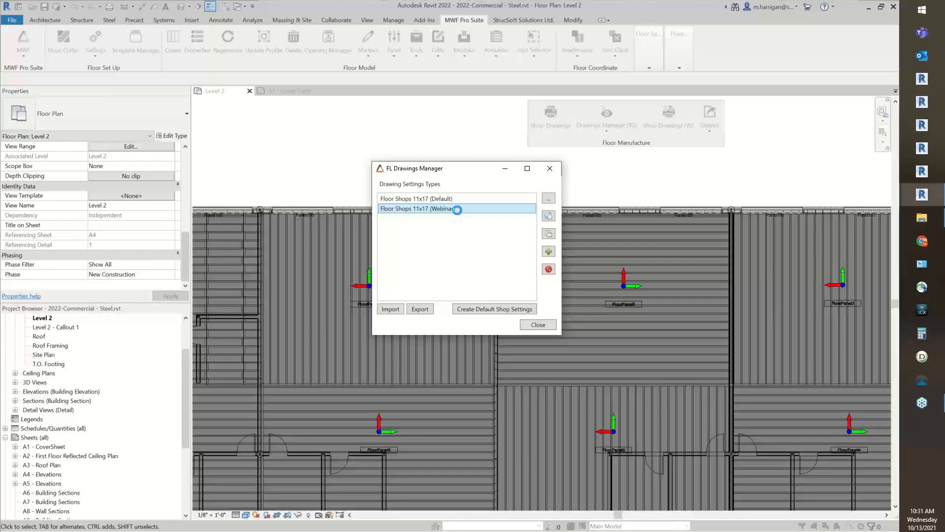
{"action": "mouse_move", "coordinate": [283, 24]}
{"action": "left_mouse_down"}
{"action": "mouse_move", "coordinate": [284, 35]}
{"action": "mouse_move", "coordinate": [396, 41]}
{"action": "left_mouse_up"}
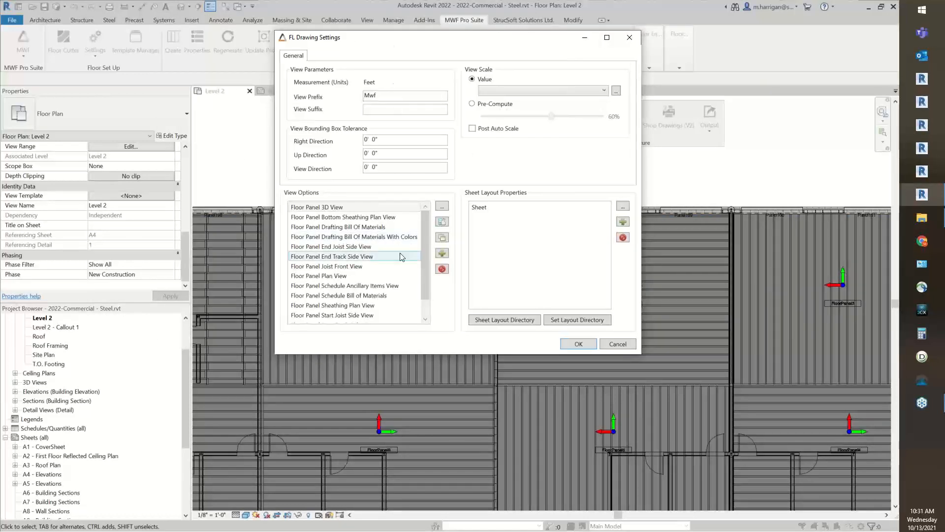
{"action": "scroll", "coordinate": [344, 256], "scroll_direction": "down", "scroll_amount": 1}
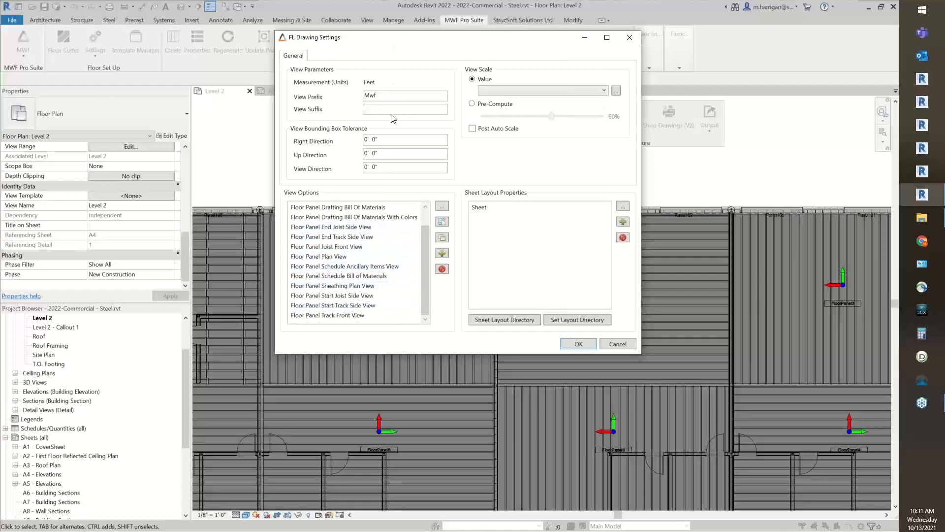
{"action": "left_click", "coordinate": [574, 344]}
{"action": "left_click", "coordinate": [539, 325]}
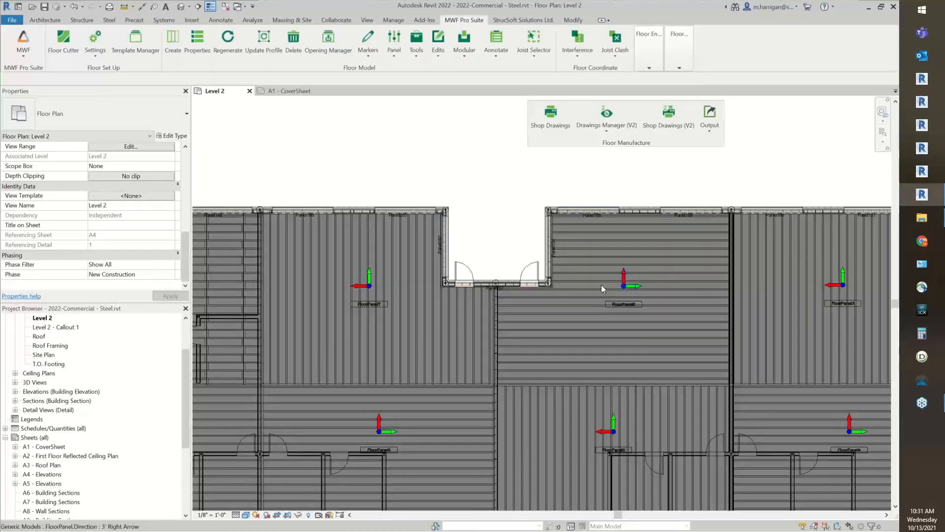
Generate shop drawings from a joist in each of the two central floor panels with the Floor Shops 11x17 (Webinar) settings, overriding existing drawings
{"action": "left_click", "coordinate": [589, 272]}
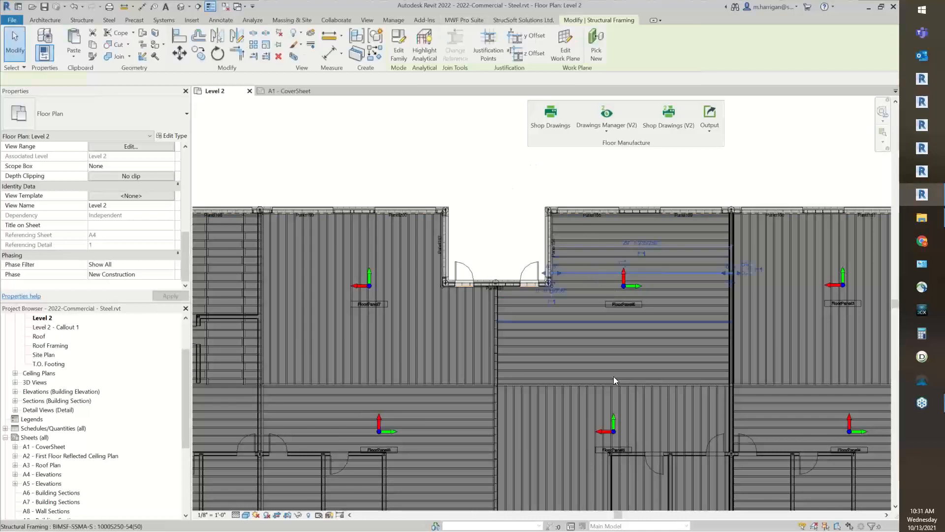
{"action": "left_click", "coordinate": [588, 412], "text": "ctrl"}
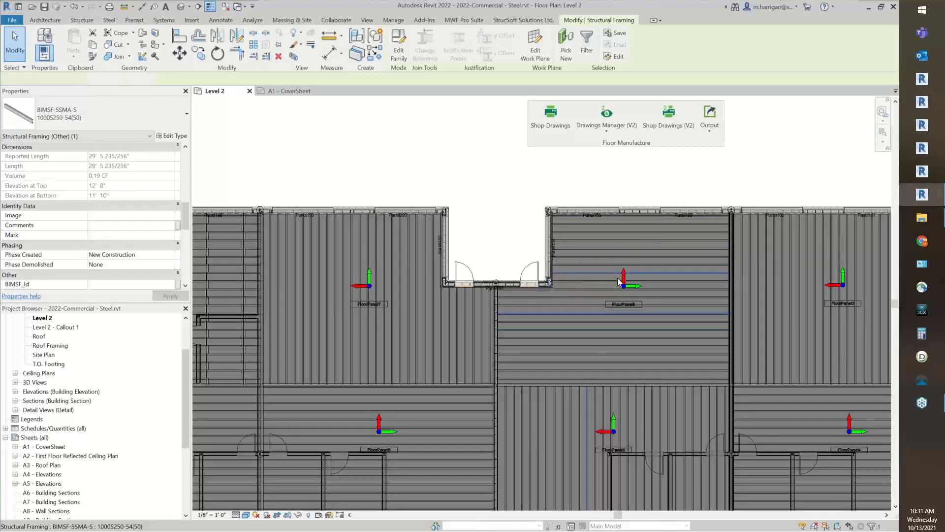
{"action": "left_click", "coordinate": [657, 133]}
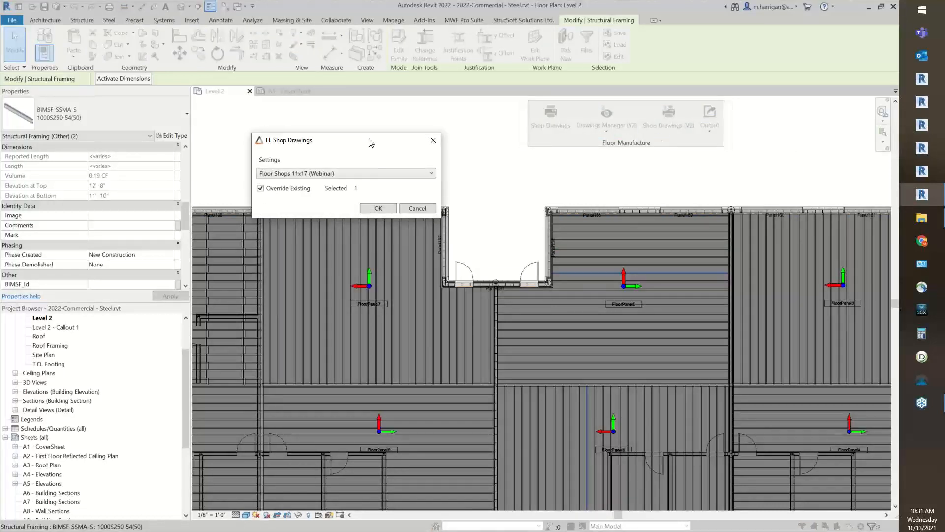
{"action": "left_click_drag", "start_coordinate": [371, 142], "coordinate": [603, 161]}
{"action": "left_click", "coordinate": [594, 195]}
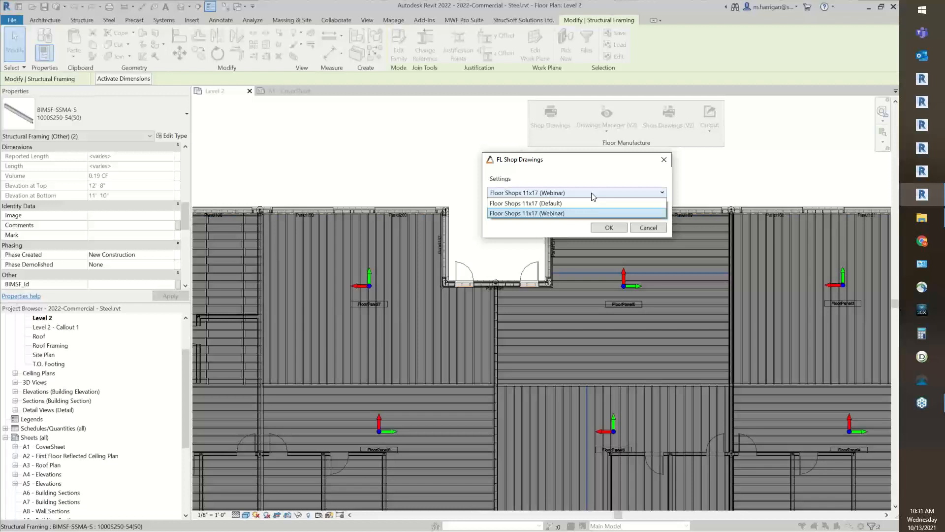
{"action": "left_click", "coordinate": [593, 195]}
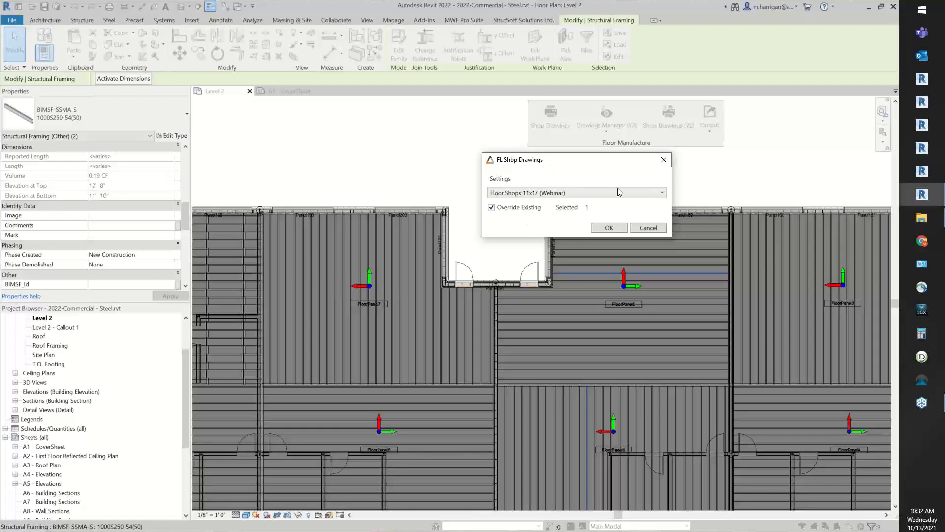
{"action": "left_click", "coordinate": [596, 229]}
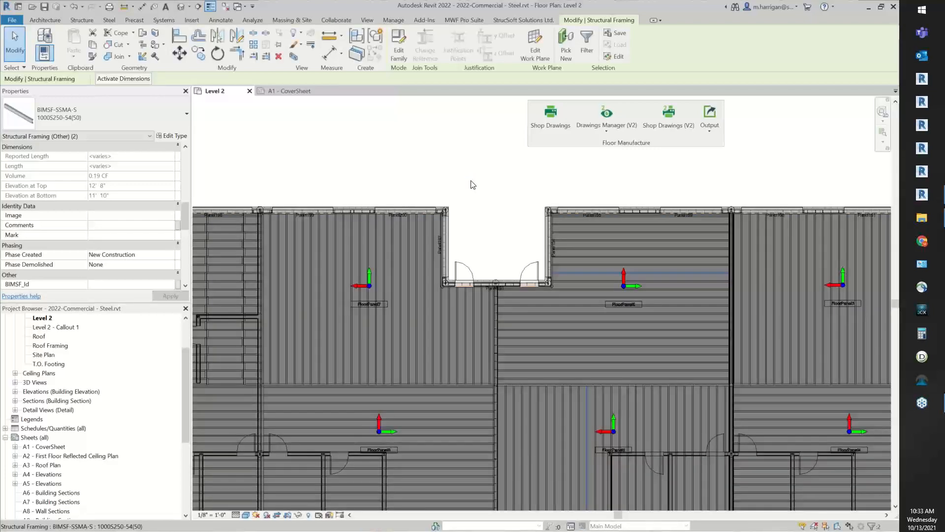
Open the FloorPanel5 sheet and dismiss the save reminder without saving the project
{"action": "left_click", "coordinate": [499, 159]}
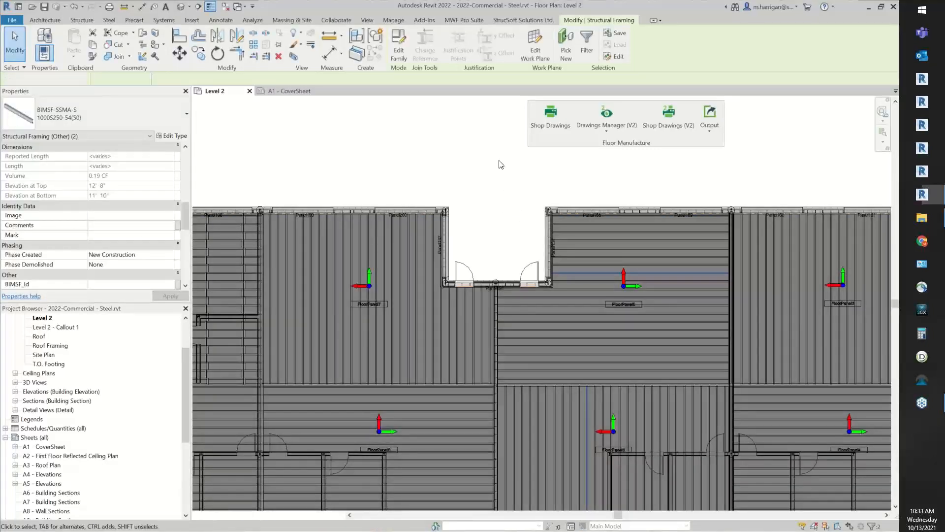
{"action": "scroll", "coordinate": [121, 382], "scroll_direction": "down", "scroll_amount": 2}
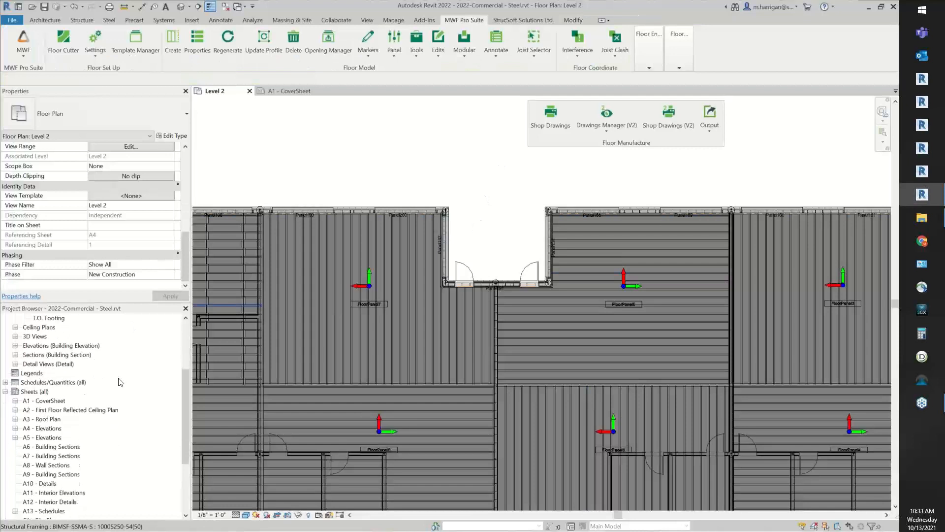
{"action": "scroll", "coordinate": [120, 381], "scroll_direction": "down", "scroll_amount": 2}
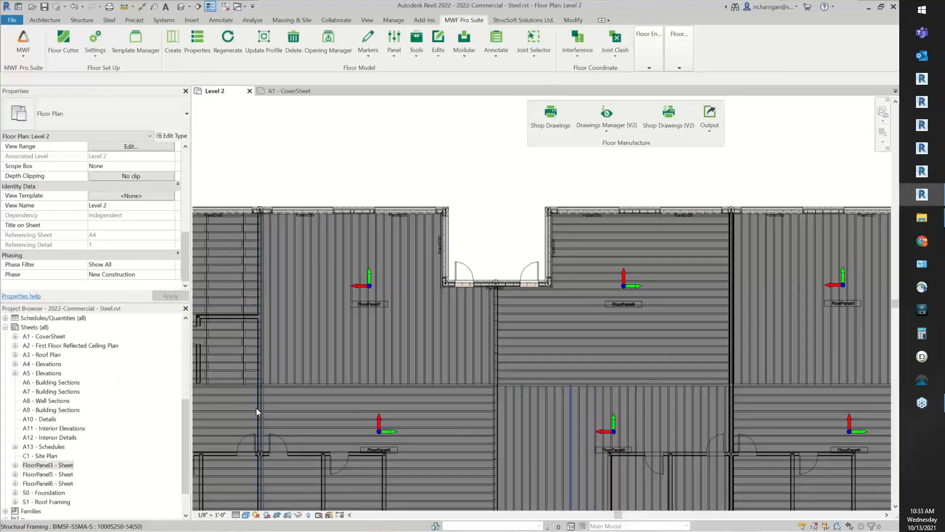
{"action": "left_click", "coordinate": [37, 475]}
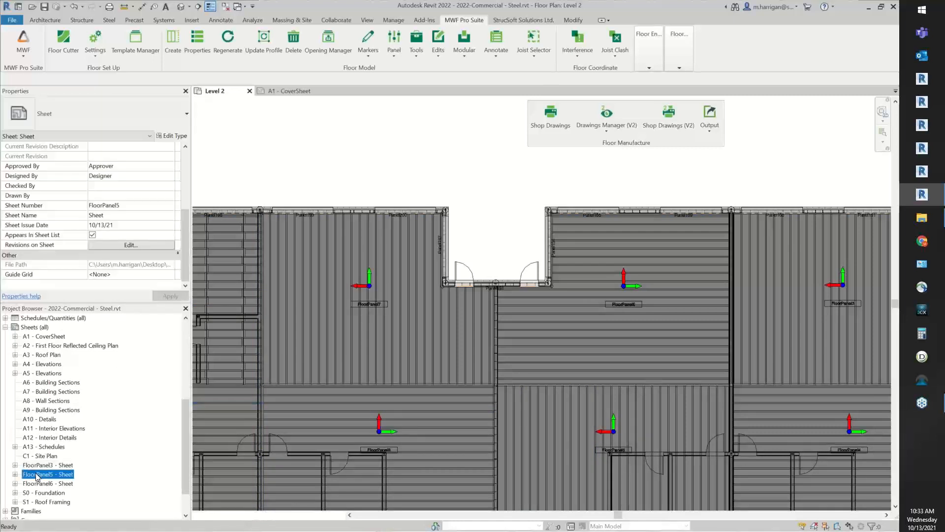
{"action": "double_click", "coordinate": [36, 474]}
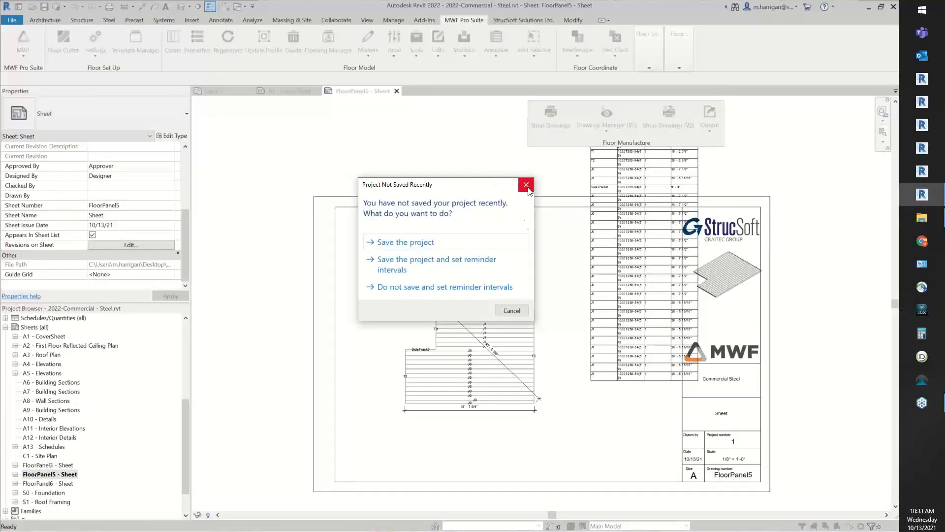
{"action": "left_click", "coordinate": [526, 185]}
Move the floor panel plan view to the sheet's lower-left corner and shift the bill of materials schedule down beside the title block
{"action": "left_click_drag", "start_coordinate": [440, 370], "coordinate": [421, 398]}
{"action": "left_click_drag", "start_coordinate": [612, 225], "coordinate": [570, 409]}
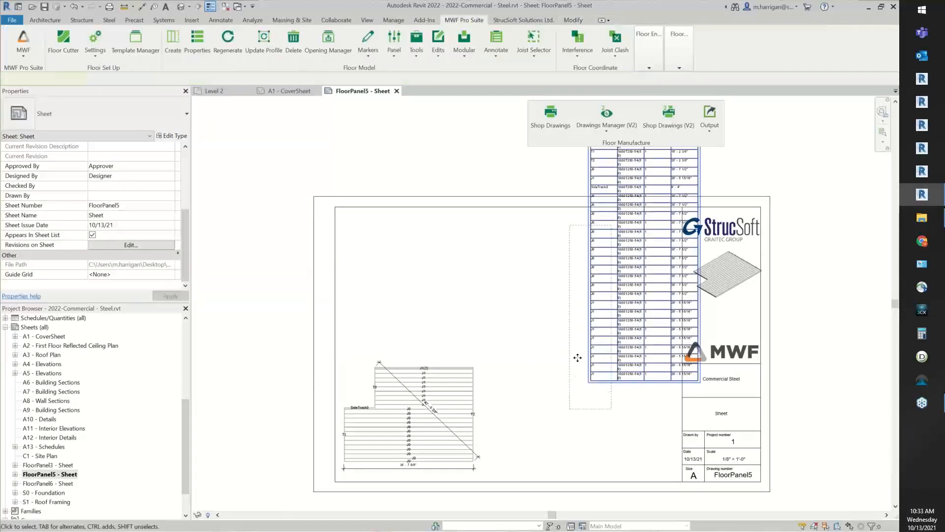
{"action": "left_click_drag", "start_coordinate": [606, 320], "coordinate": [552, 411]}
{"action": "left_click", "coordinate": [419, 265]}
{"action": "middle_click_drag", "start_coordinate": [468, 294], "coordinate": [512, 275]}
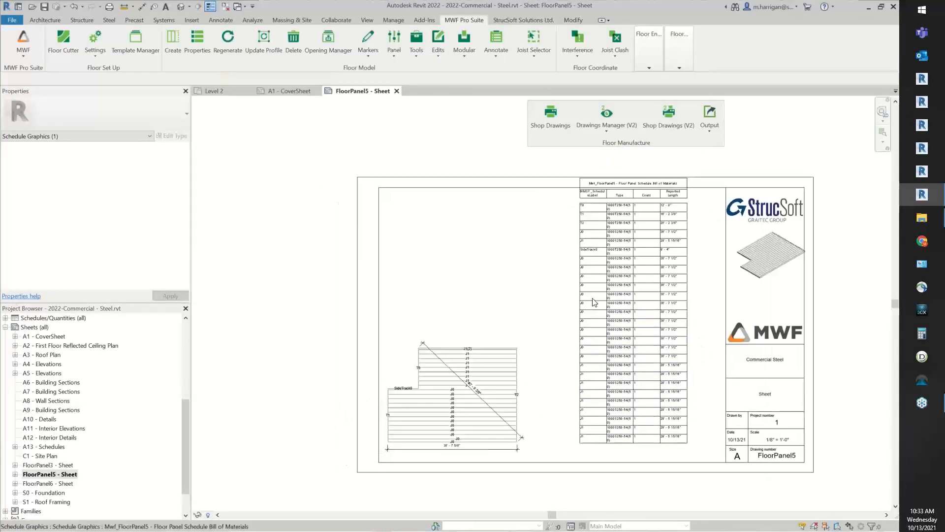
Examine the bill of materials rows, the 3D view and the labelled, dimensioned plan view on the FloorPanel5 sheet
{"action": "scroll", "coordinate": [595, 303], "scroll_direction": "up", "scroll_amount": 3}
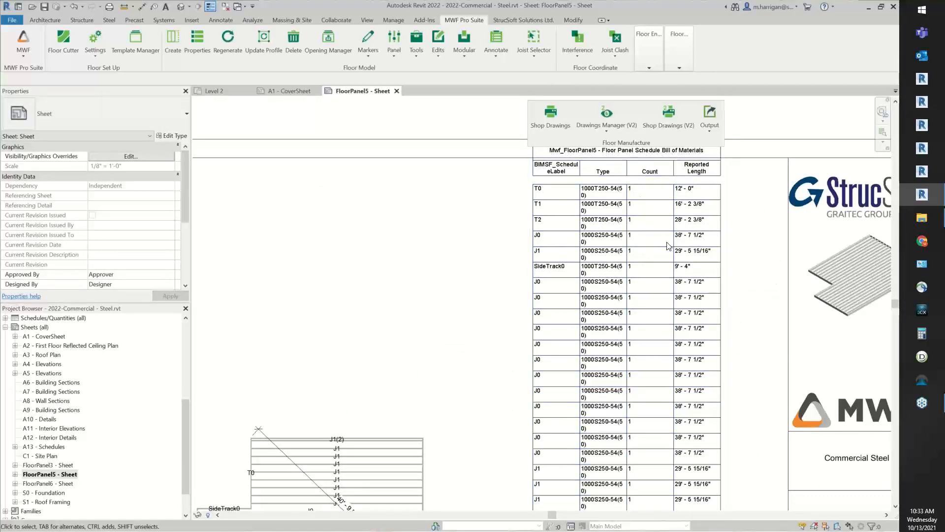
{"action": "scroll", "coordinate": [542, 266], "scroll_direction": "down", "scroll_amount": 3}
{"action": "scroll", "coordinate": [528, 249], "scroll_direction": "up", "scroll_amount": 1}
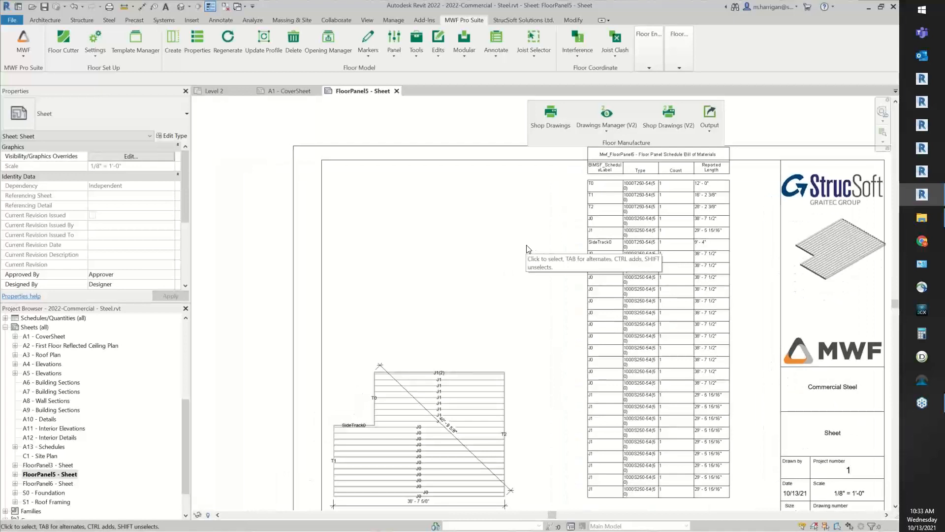
{"action": "left_click", "coordinate": [831, 256]}
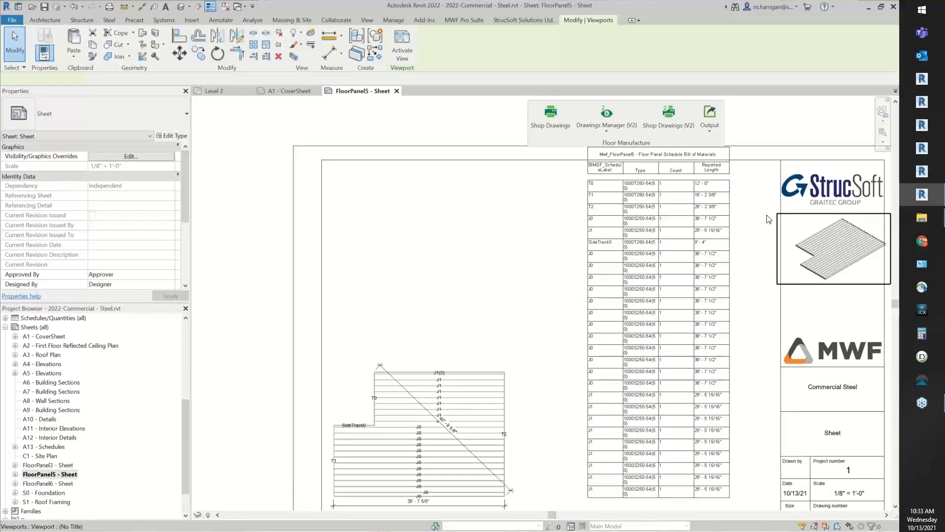
{"action": "middle_click_drag", "start_coordinate": [381, 447], "coordinate": [466, 365]}
{"action": "scroll", "coordinate": [466, 365], "scroll_direction": "up", "scroll_amount": 2}
{"action": "left_click", "coordinate": [466, 365]}
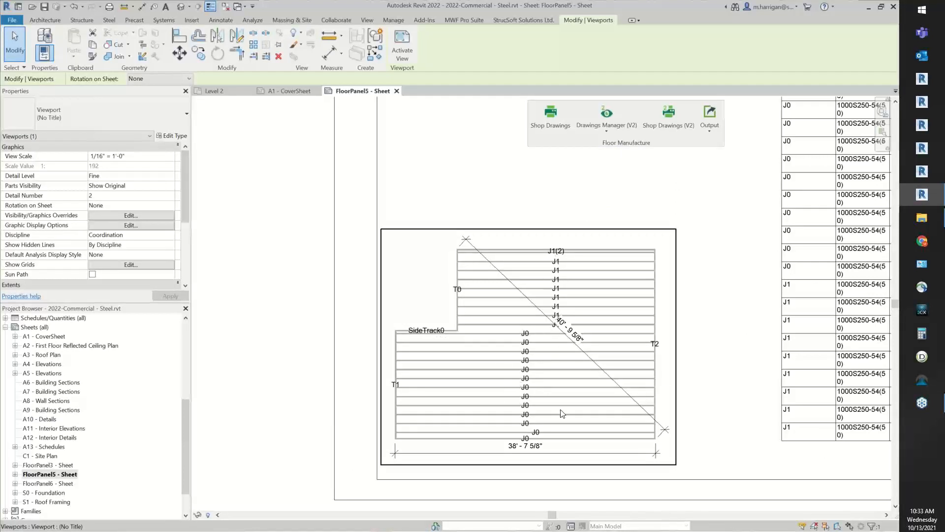
{"action": "scroll", "coordinate": [564, 409], "scroll_direction": "down", "scroll_amount": 2}
{"action": "middle_click_drag", "start_coordinate": [703, 267], "coordinate": [593, 337]}
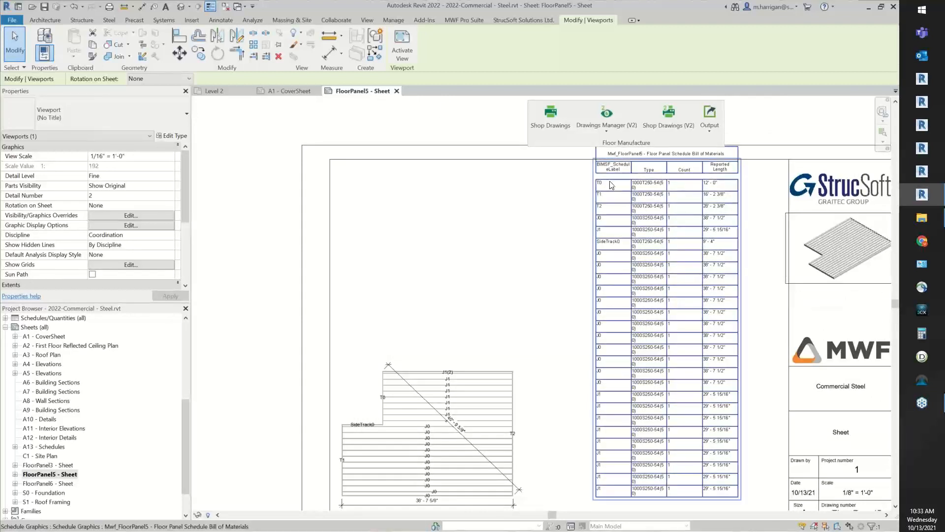
{"action": "key", "text": "Escape"}
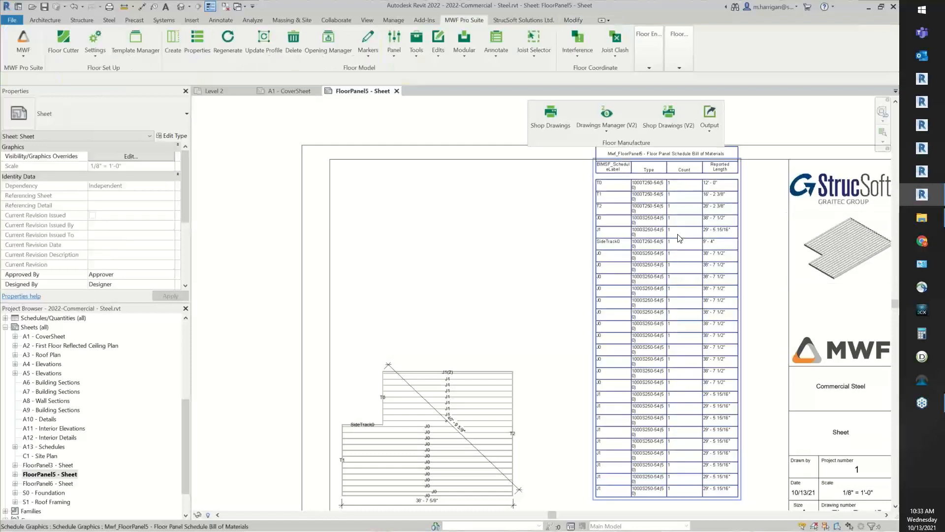
Open the FloorPanel5 bill of materials schedule and sort it by BIMSF_ScheduleLabel in ascending order
{"action": "double_click", "coordinate": [680, 238]}
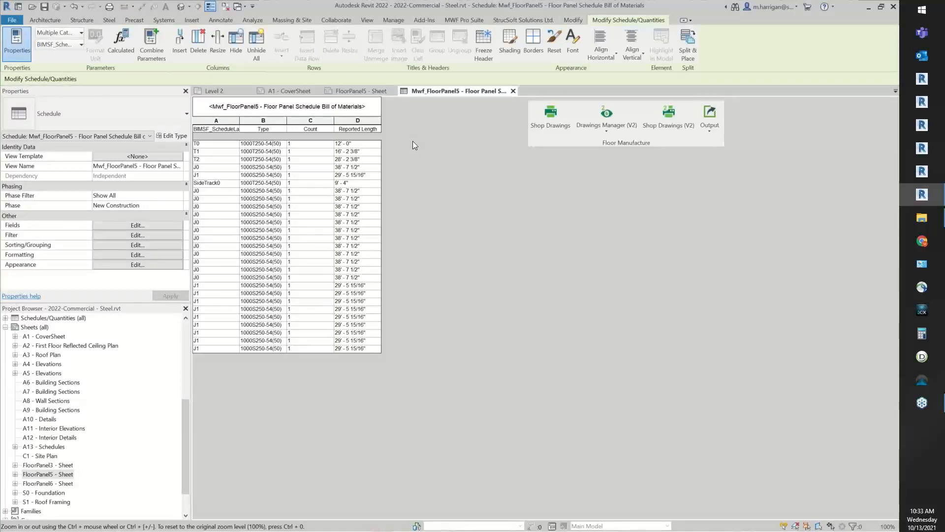
{"action": "left_click", "coordinate": [123, 226]}
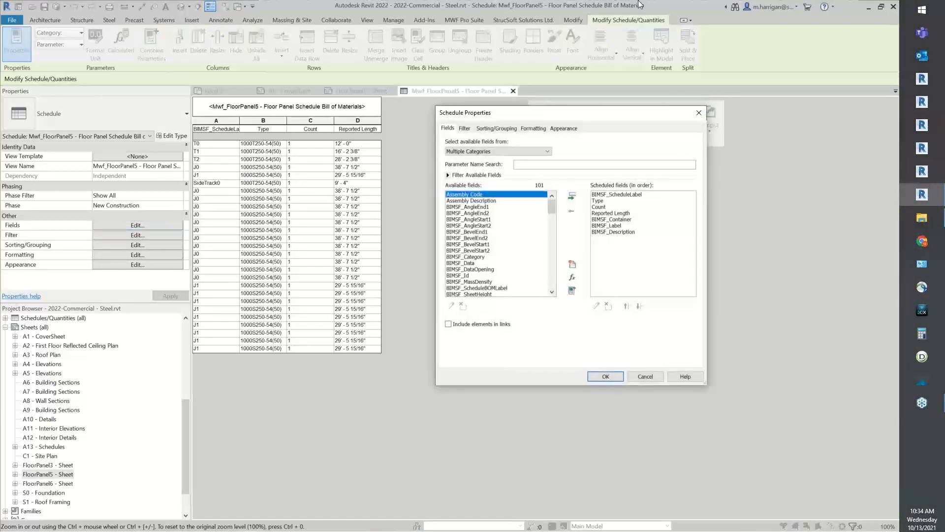
{"action": "left_click", "coordinate": [492, 129]}
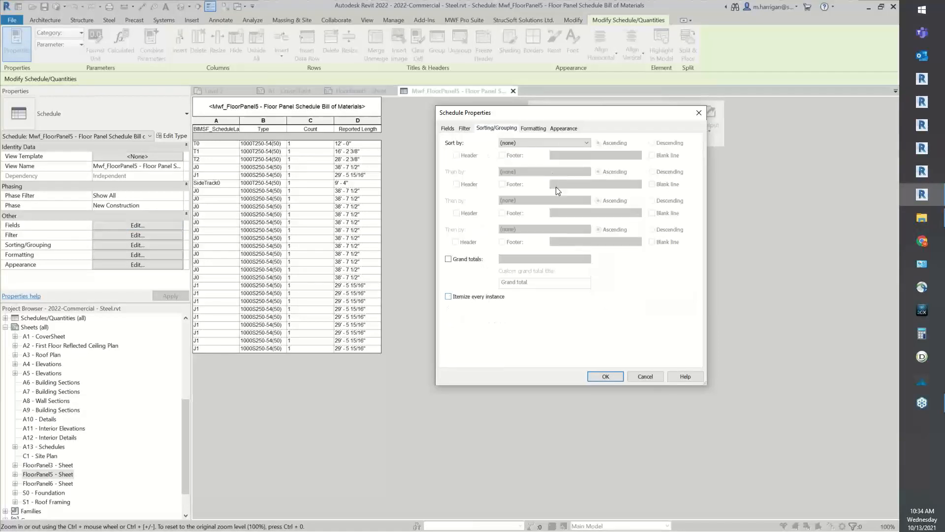
{"action": "left_click", "coordinate": [556, 145]}
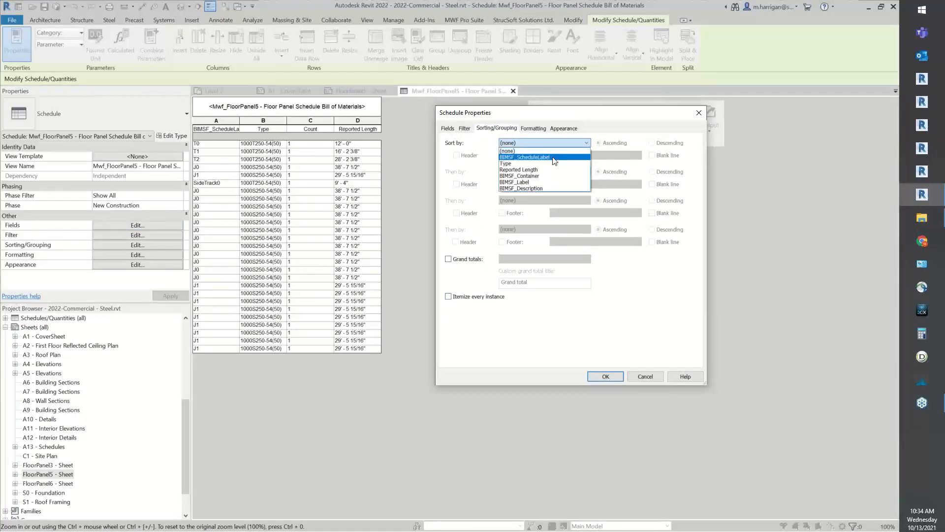
{"action": "left_click", "coordinate": [554, 157]}
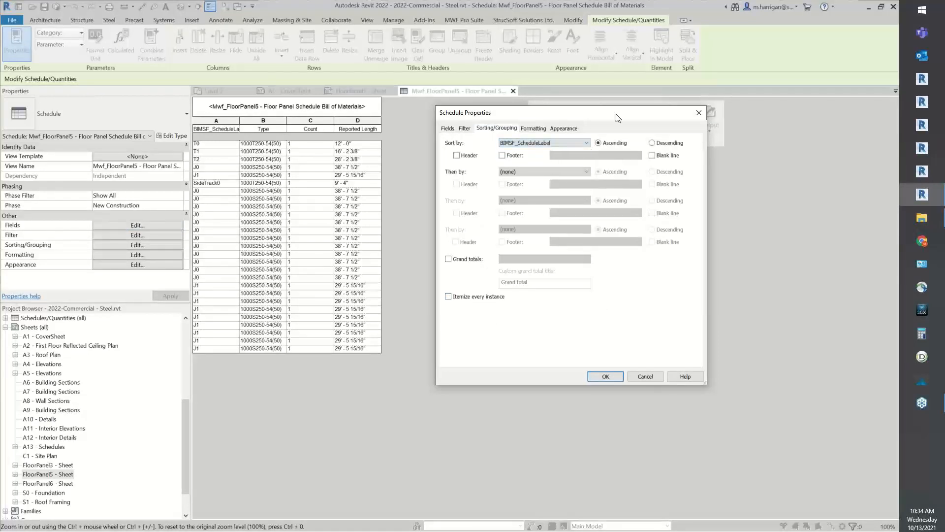
{"action": "left_click", "coordinate": [603, 381]}
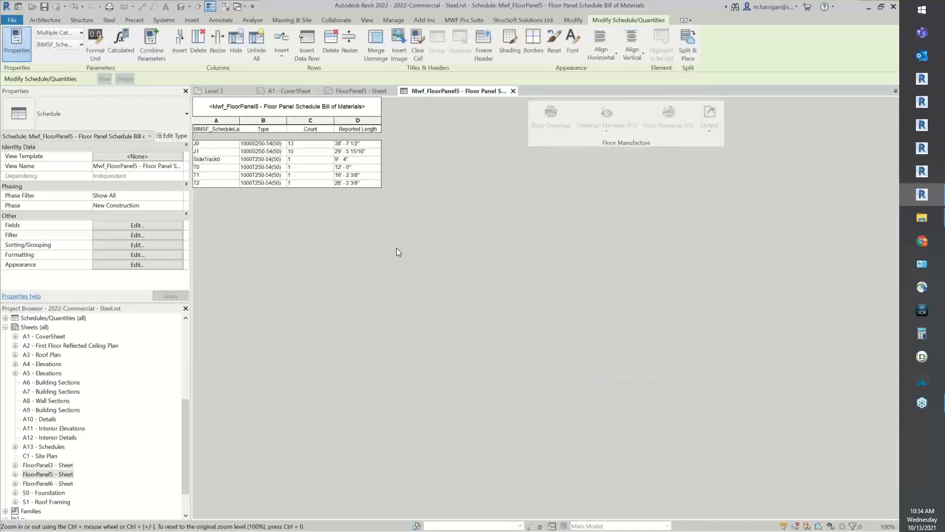
Shorten the schedule's first column heading to ScheduleLabel and widen the Type column slightly
{"action": "left_click", "coordinate": [214, 130]}
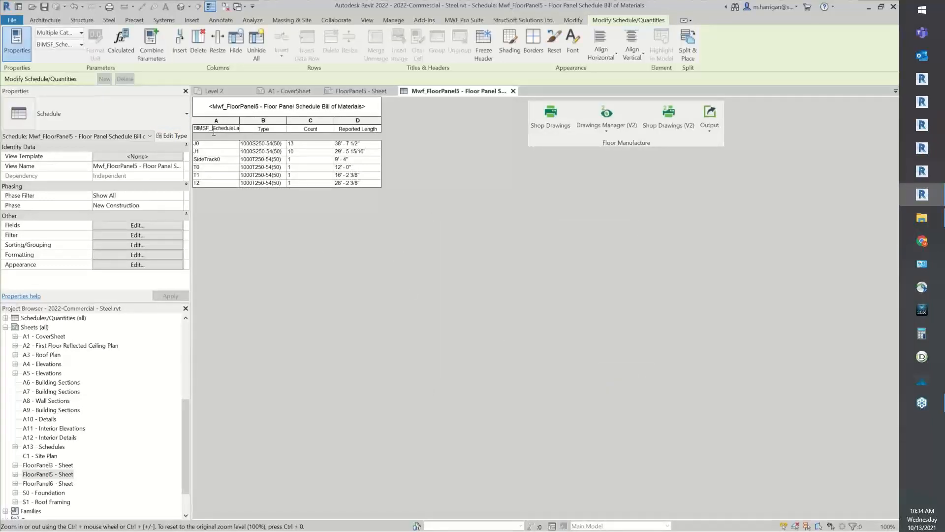
{"action": "left_click_drag", "start_coordinate": [211, 133], "coordinate": [190, 131]}
{"action": "key", "text": "Delete"}
{"action": "left_click_drag", "start_coordinate": [292, 120], "coordinate": [299, 120]}
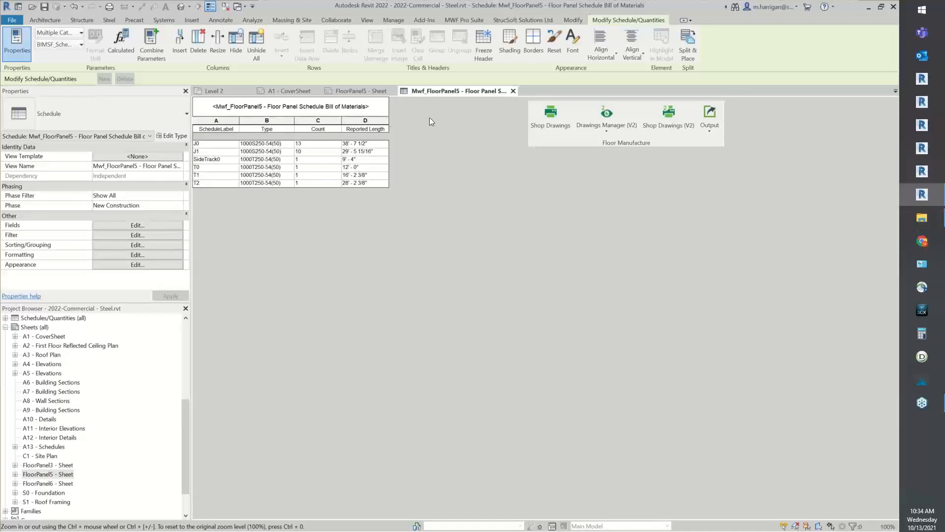
Close the schedule and move the bill of materials down inside the border of the FloorPanel5 sheet
{"action": "left_click", "coordinate": [512, 91]}
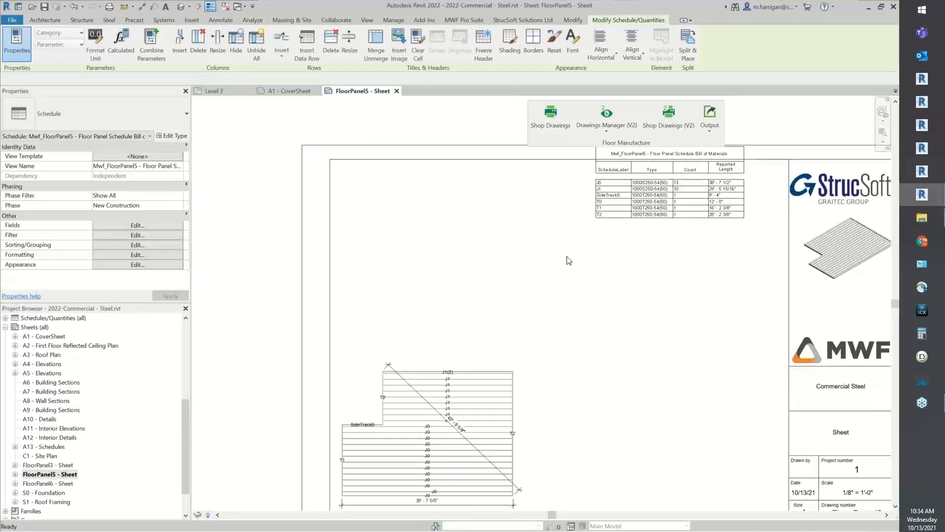
{"action": "left_click_drag", "start_coordinate": [652, 201], "coordinate": [661, 274]}
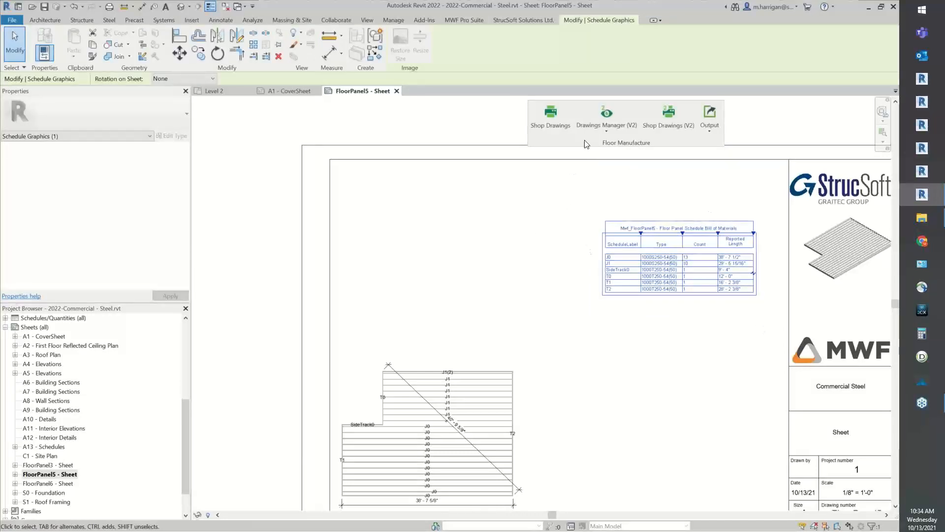
Open the Floor Panel Schedule Bill of Materials options of the Floor Shops 11x17 (Webinar) drawing settings
{"action": "left_click", "coordinate": [625, 128]}
{"action": "left_click", "coordinate": [597, 161]}
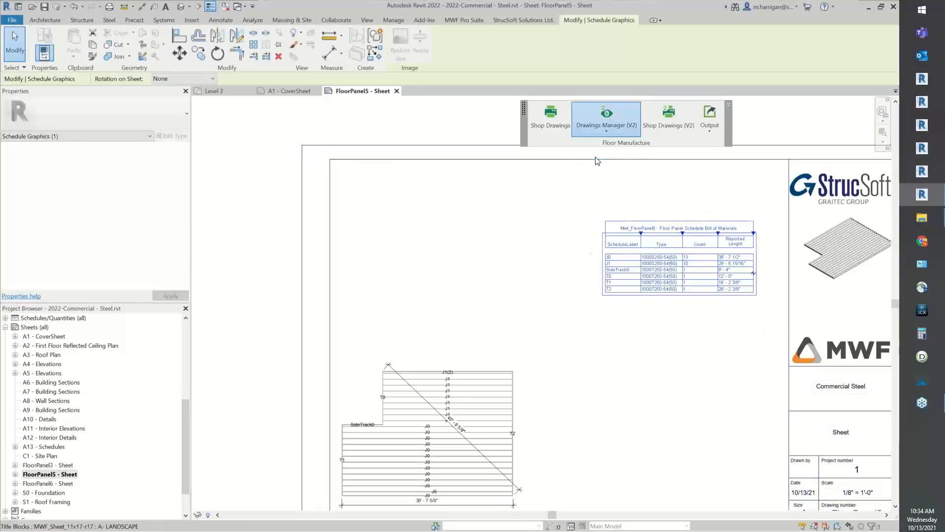
{"action": "left_click", "coordinate": [324, 137]}
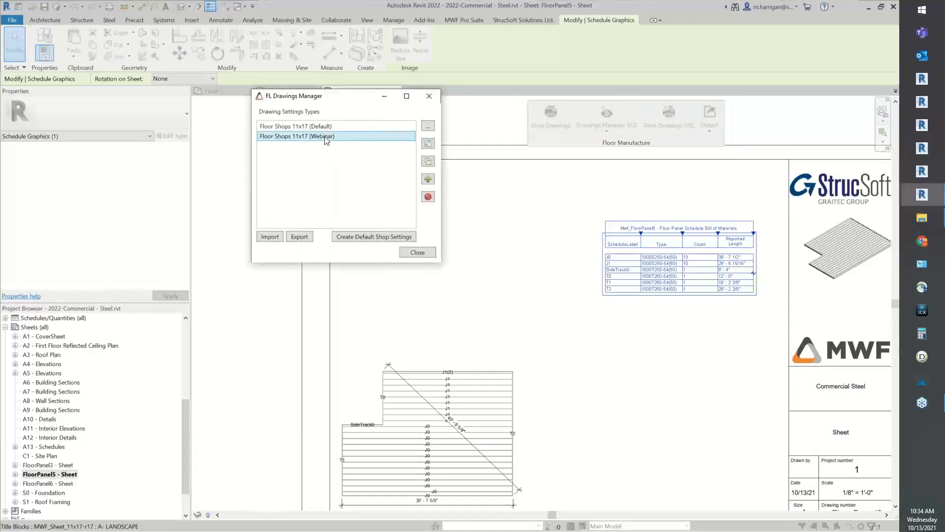
{"action": "double_click", "coordinate": [325, 138]}
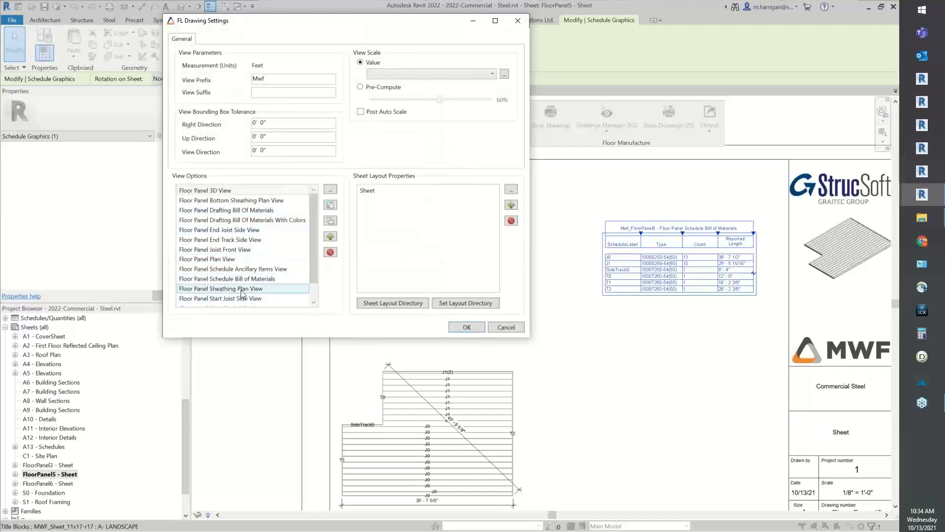
{"action": "scroll", "coordinate": [237, 300], "scroll_direction": "down", "scroll_amount": 1}
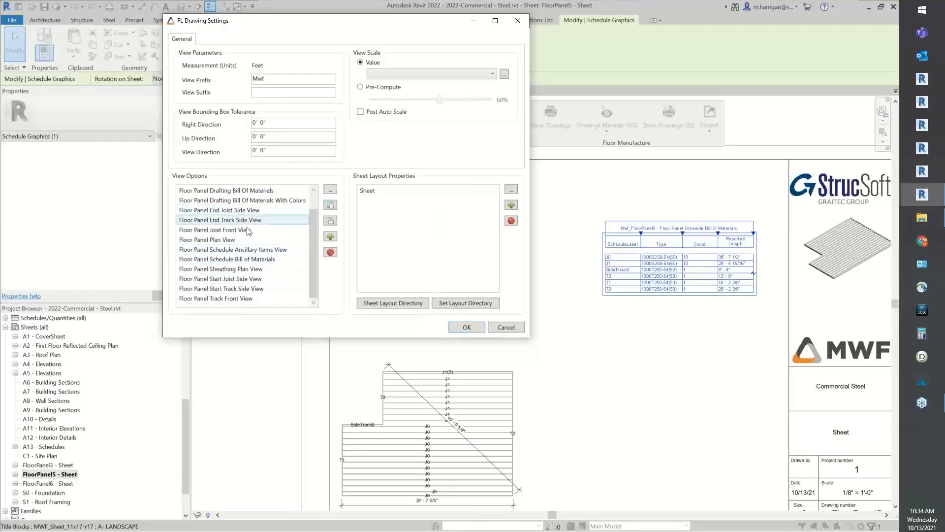
{"action": "double_click", "coordinate": [250, 260]}
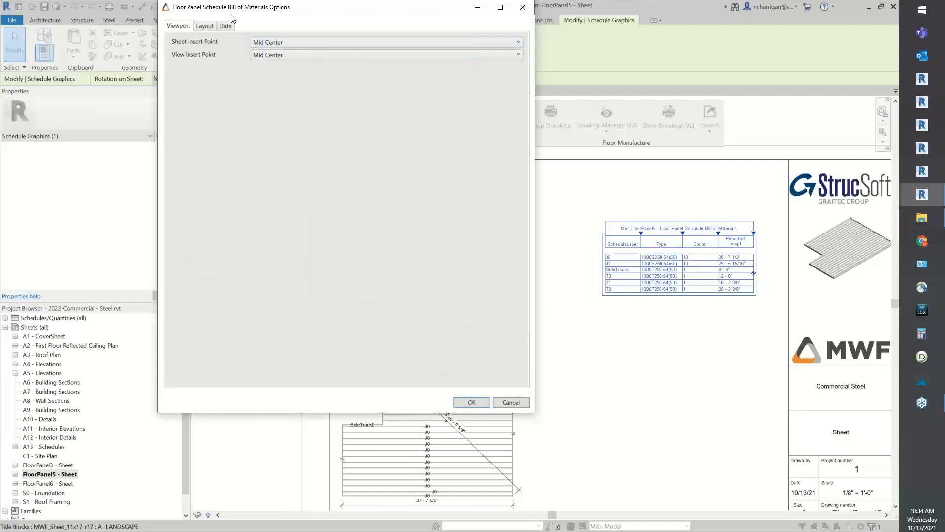
Review the schedule's layout options and its BIMSF_ScheduleLabel and Type fields, and close the drawing settings without changes
{"action": "left_click", "coordinate": [204, 26]}
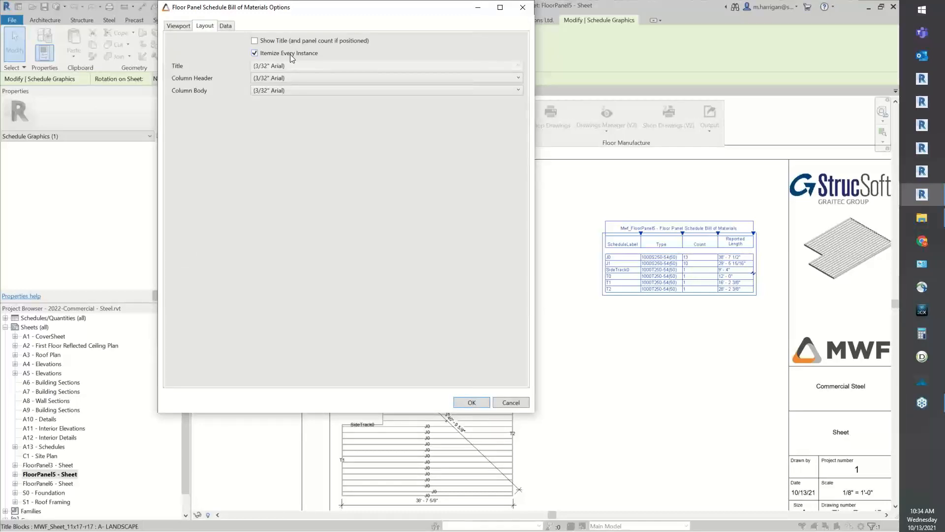
{"action": "left_click", "coordinate": [225, 26]}
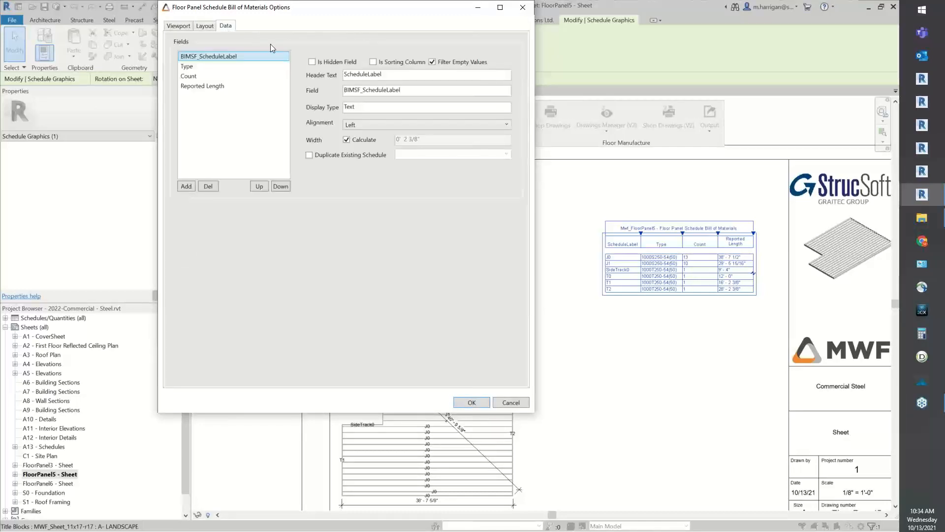
{"action": "double_click", "coordinate": [370, 74]}
{"action": "double_click", "coordinate": [402, 90]}
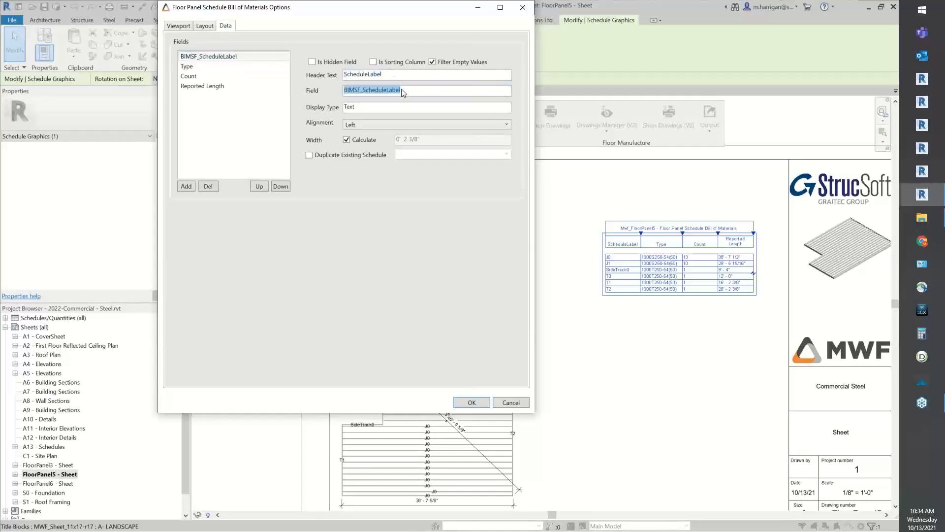
{"action": "left_click", "coordinate": [213, 67]}
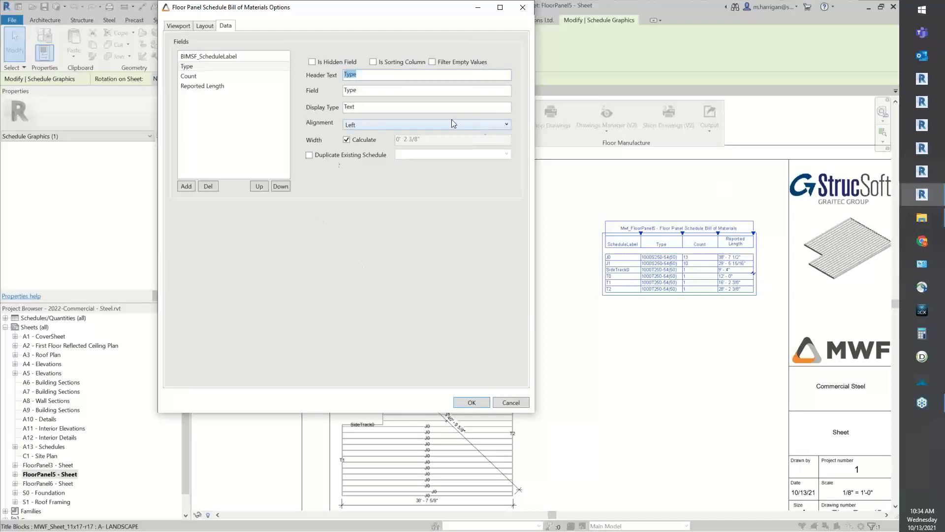
{"action": "left_click", "coordinate": [511, 403]}
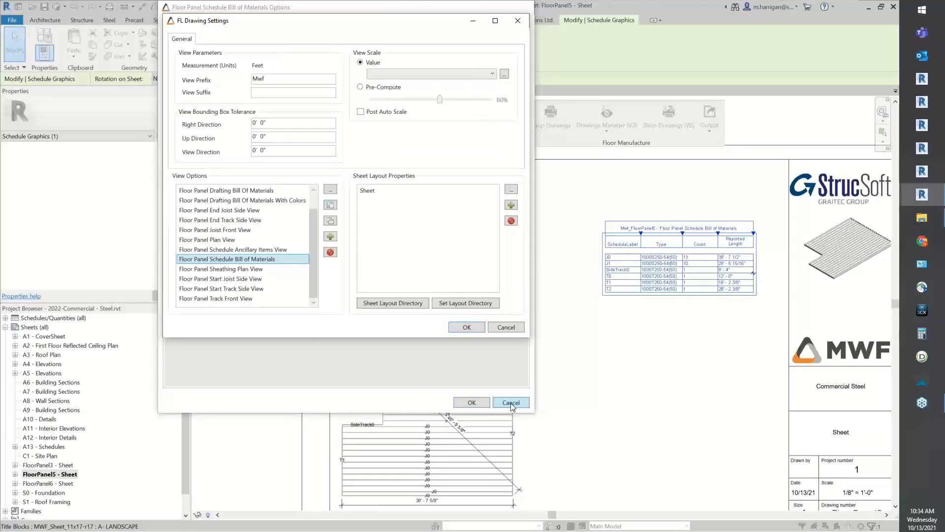
{"action": "left_click", "coordinate": [507, 327]}
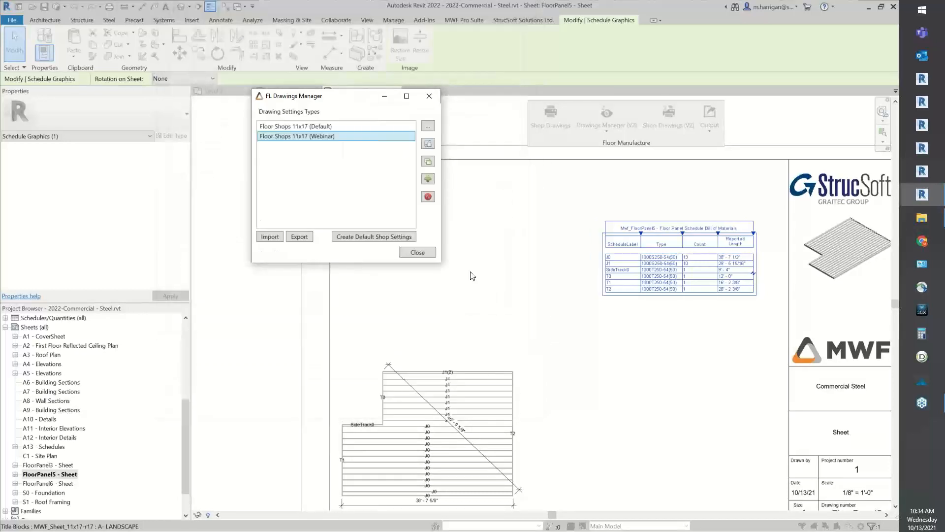
{"action": "left_click", "coordinate": [425, 253]}
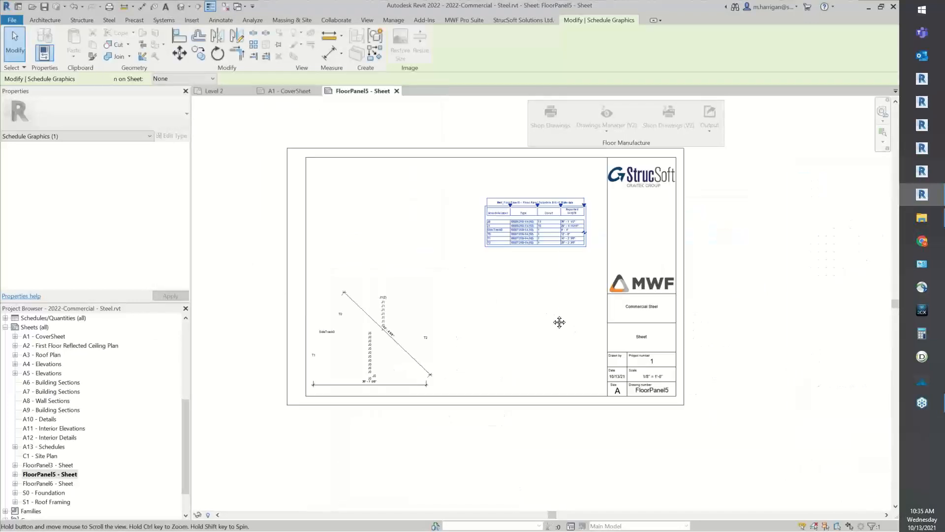
Open the FloorPanel3 sheet and examine its plan view and bill of materials
{"action": "double_click", "coordinate": [39, 465]}
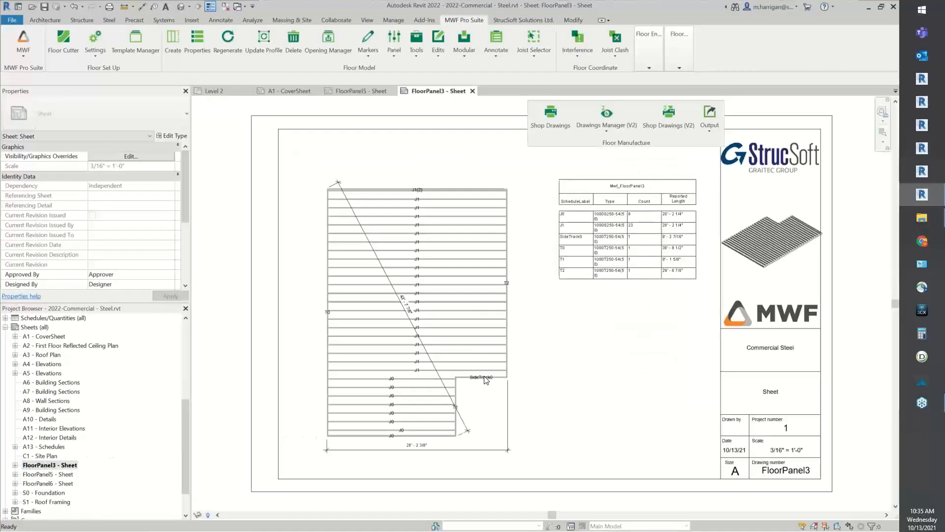
{"action": "scroll", "coordinate": [642, 370], "scroll_direction": "down", "scroll_amount": 1}
{"action": "left_click", "coordinate": [625, 291]}
{"action": "middle_click_drag", "start_coordinate": [624, 374], "coordinate": [582, 379]}
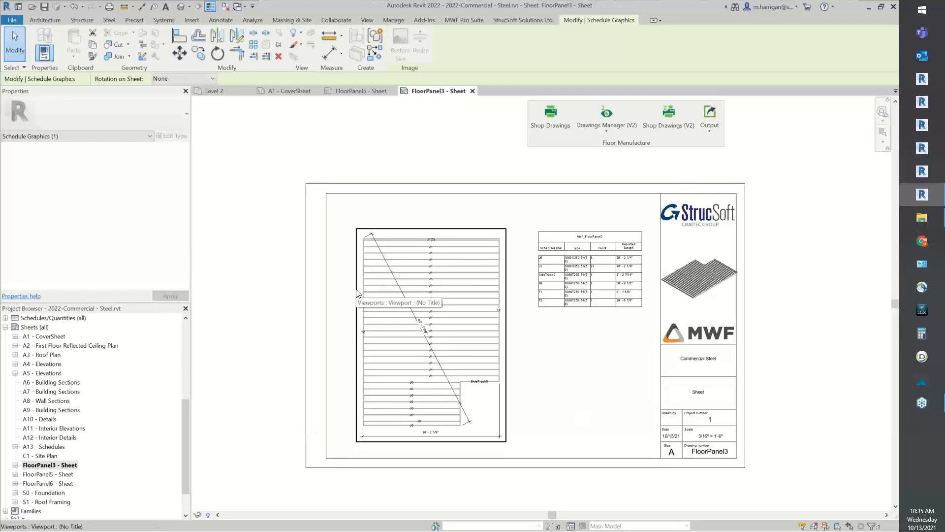
{"action": "scroll", "coordinate": [536, 334], "scroll_direction": "up", "scroll_amount": 1}
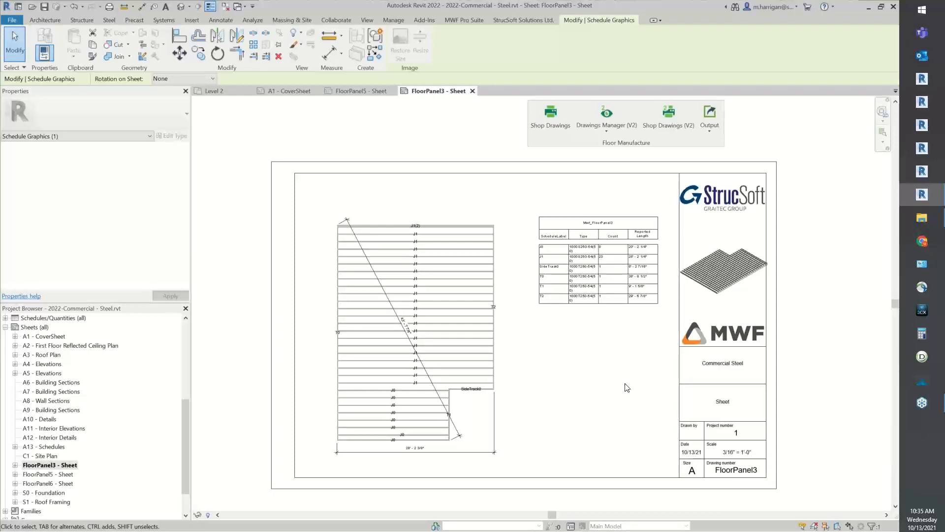
Open the FloorPanel6 sheet and move its bill of materials off the title block, between the plan view and title block
{"action": "left_click", "coordinate": [46, 484]}
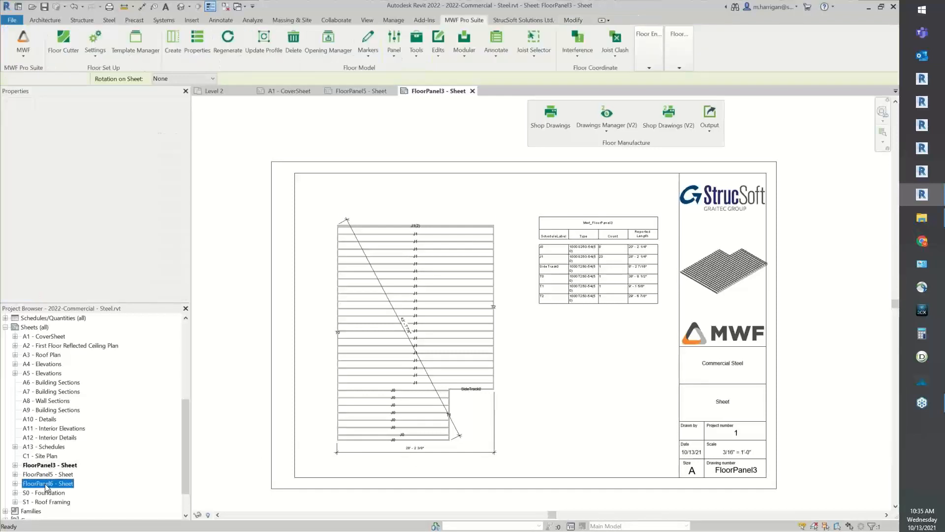
{"action": "double_click", "coordinate": [46, 484]}
{"action": "left_click", "coordinate": [562, 340]}
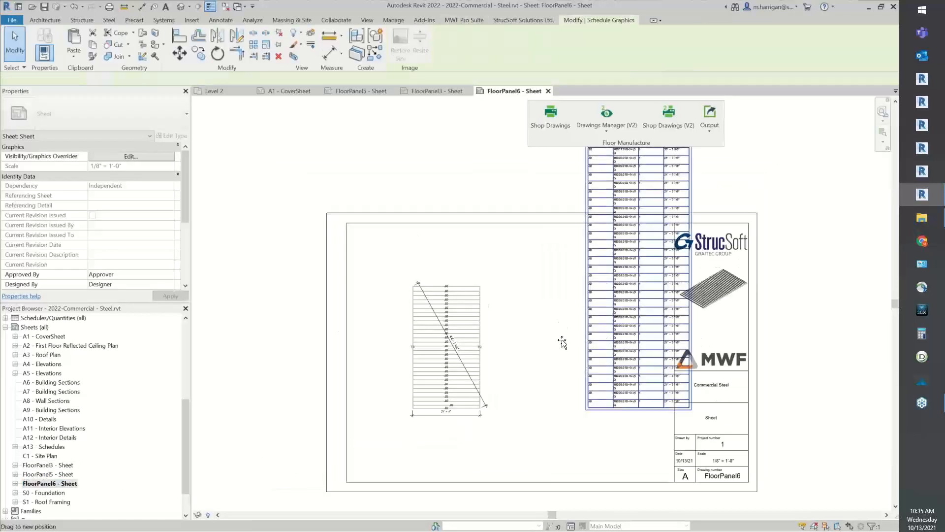
{"action": "mouse_move", "coordinate": [562, 339]}
{"action": "left_mouse_down"}
{"action": "mouse_move", "coordinate": [548, 369]}
{"action": "mouse_move", "coordinate": [555, 380]}
{"action": "mouse_move", "coordinate": [558, 357]}
{"action": "left_mouse_up"}
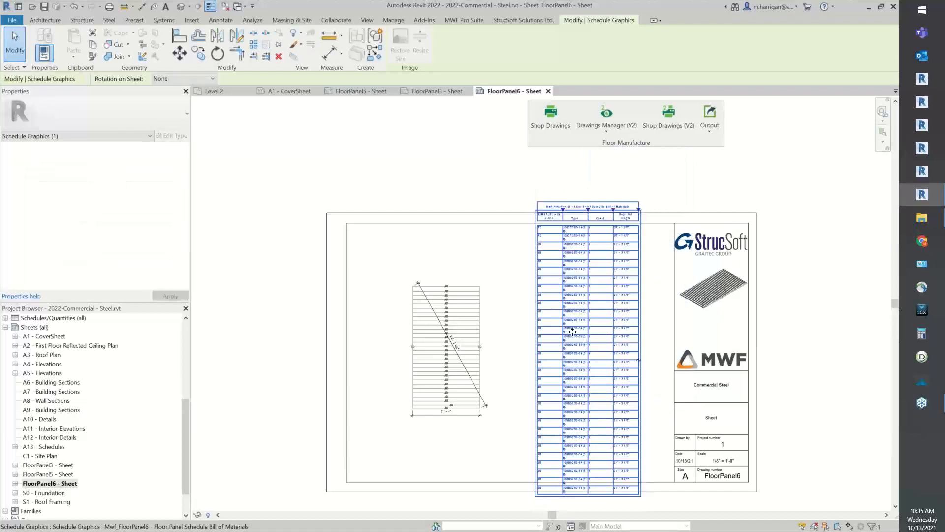
Open the FloorPanel6 bill of materials schedule, turn off itemizing every instance, and sort it by BIMSF_ScheduleLabel in ascending order
{"action": "left_click", "coordinate": [395, 299]}
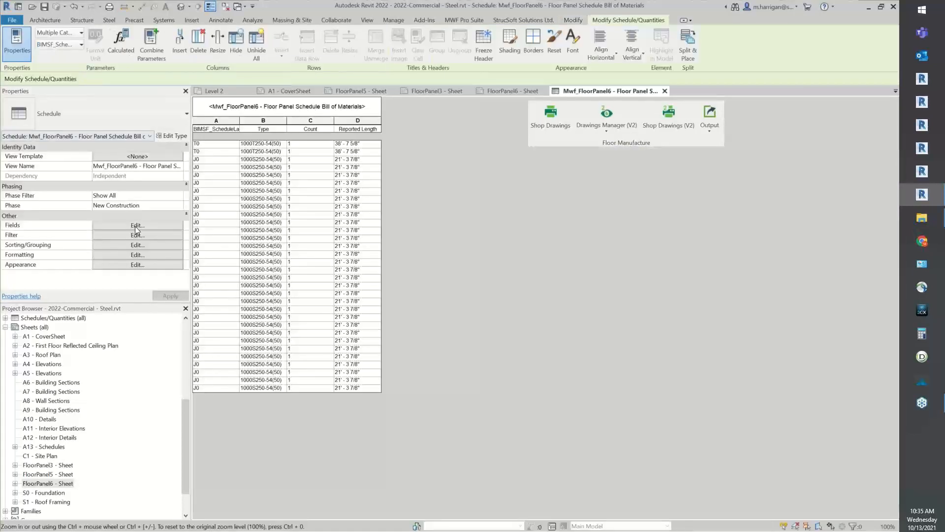
{"action": "left_click", "coordinate": [135, 226]}
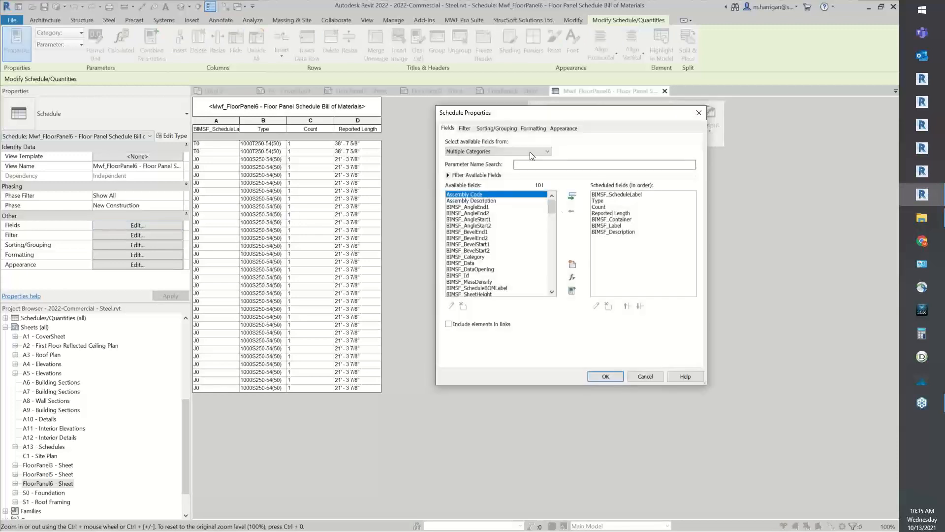
{"action": "left_click", "coordinate": [497, 128]}
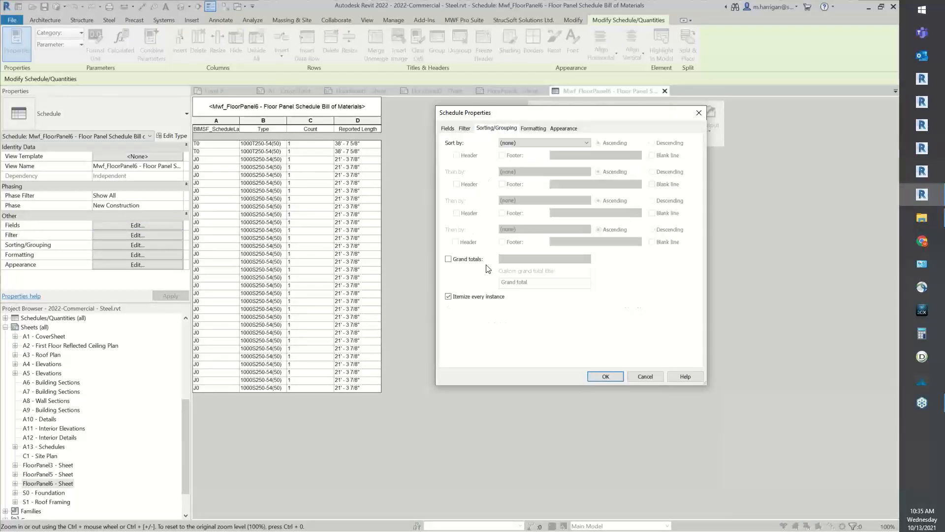
{"action": "left_click", "coordinate": [467, 297]}
{"action": "left_click", "coordinate": [554, 142]}
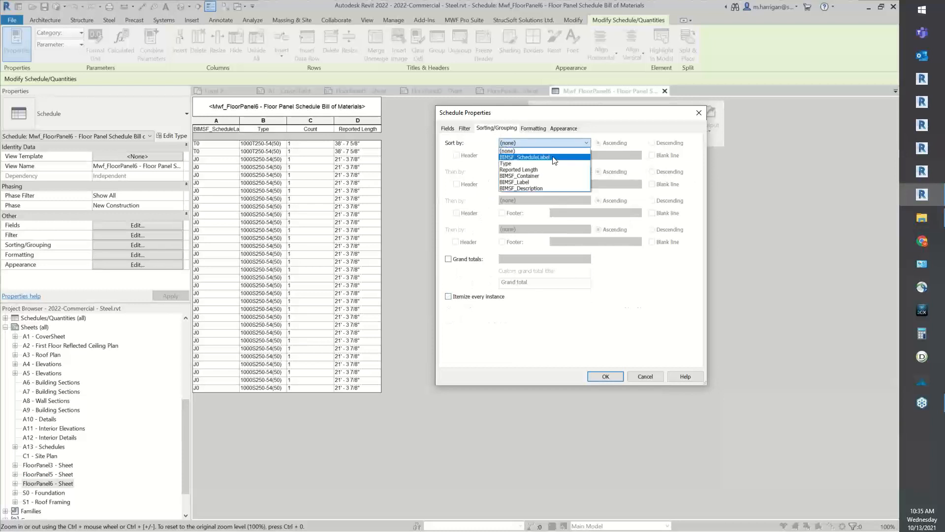
{"action": "left_click", "coordinate": [553, 157]}
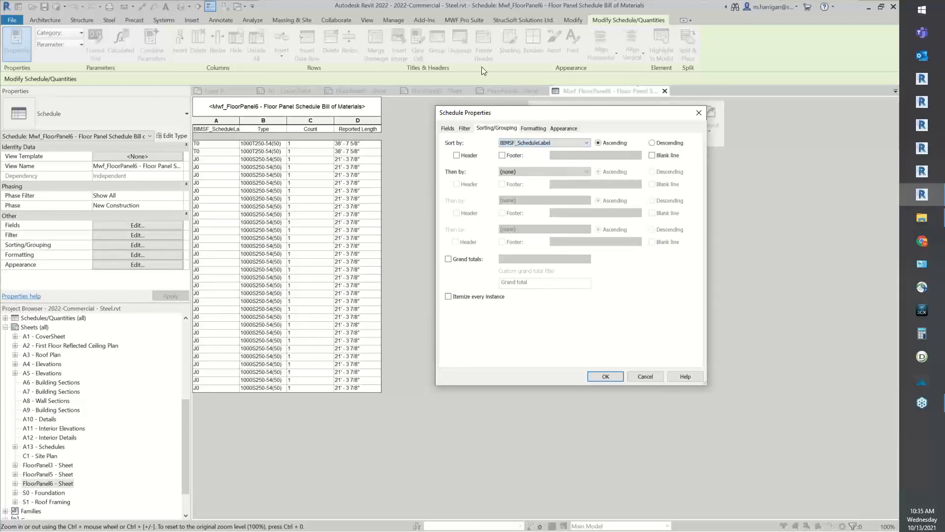
{"action": "left_click", "coordinate": [606, 376]}
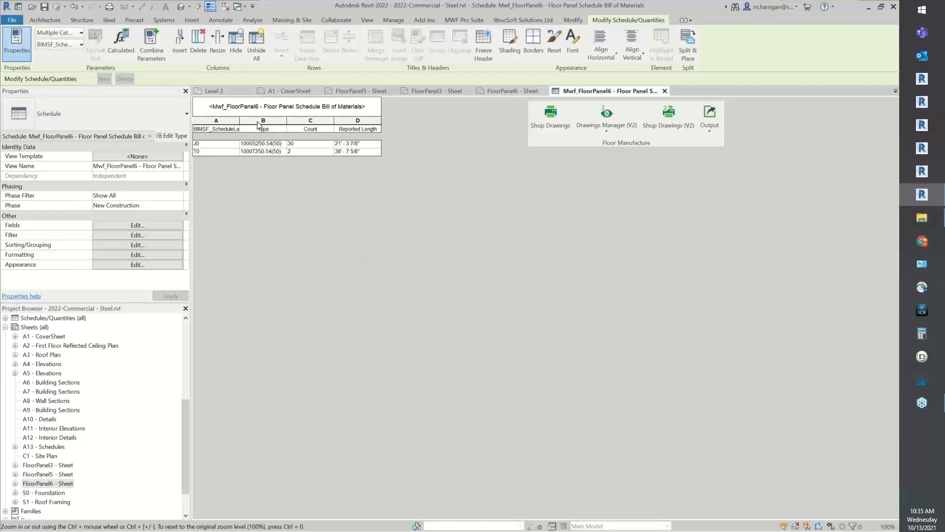
Widen the schedule's Type column slightly and move the bill of materials down inside the border of the FloorPanel6 sheet
{"action": "left_click_drag", "start_coordinate": [287, 123], "coordinate": [294, 123]}
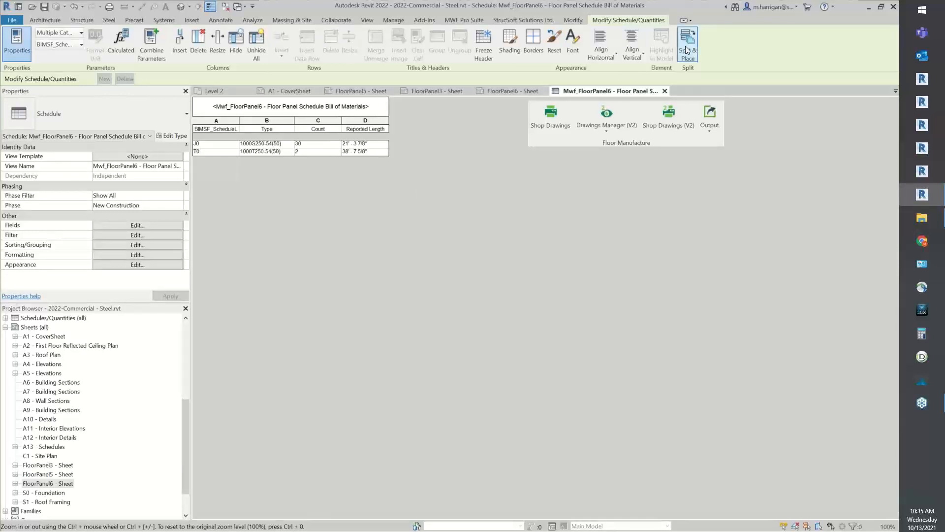
{"action": "left_click", "coordinate": [664, 91]}
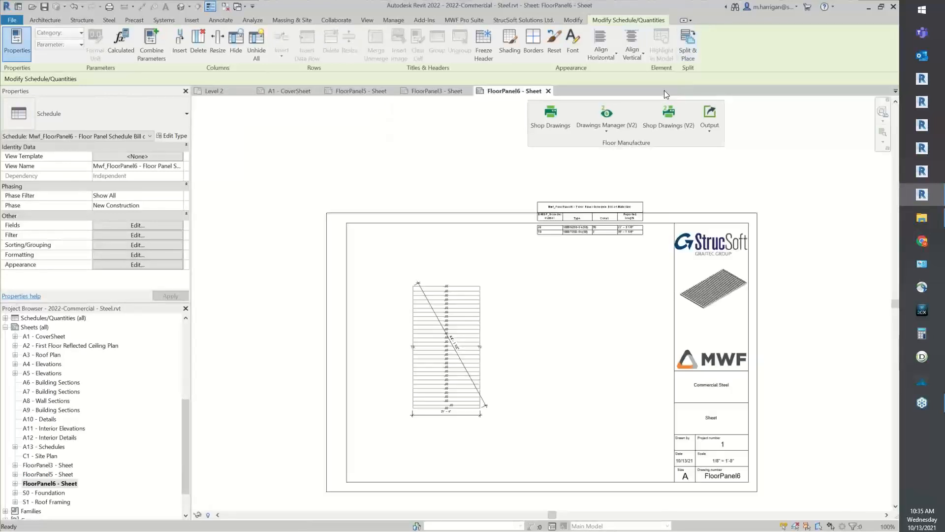
{"action": "left_click", "coordinate": [590, 206]}
{"action": "left_click_drag", "start_coordinate": [589, 206], "coordinate": [588, 282]}
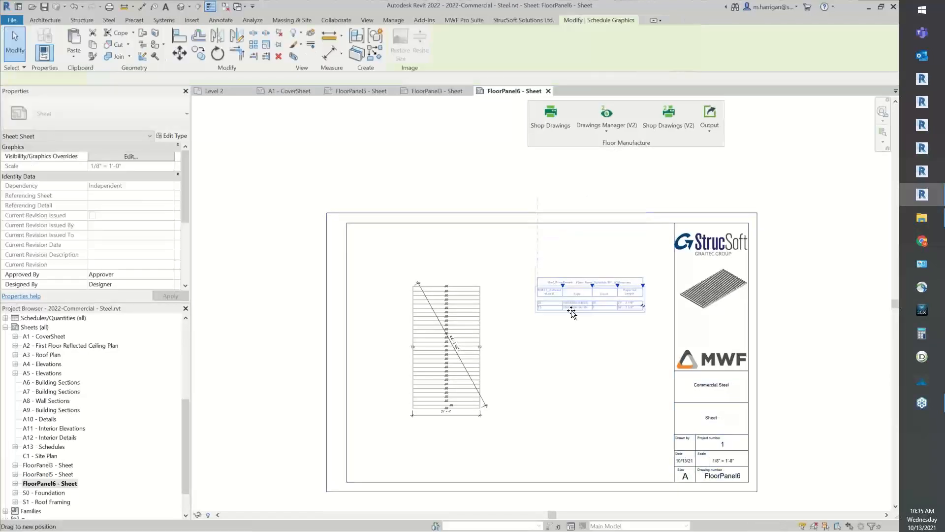
{"action": "scroll", "coordinate": [443, 357], "scroll_direction": "up", "scroll_amount": 3}
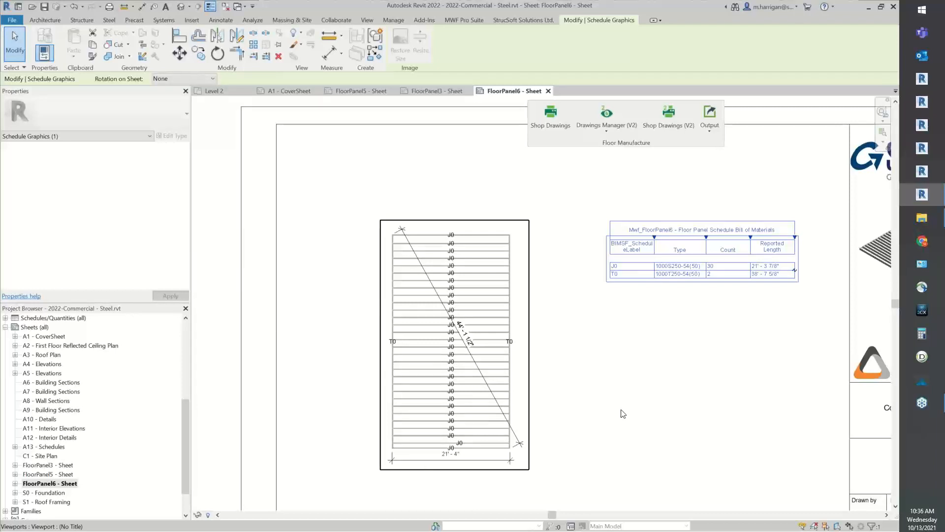
{"action": "left_click", "coordinate": [661, 381]}
{"action": "middle_click_drag", "start_coordinate": [602, 377], "coordinate": [493, 392]}
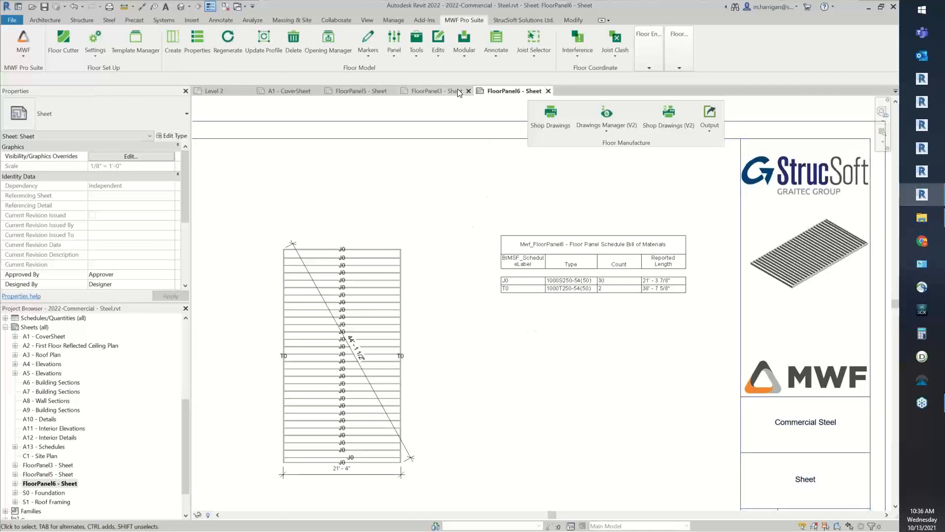
Review the FloorPanel3 and FloorPanel5 sheets and return to the A1 - CoverSheet
{"action": "left_click", "coordinate": [440, 92]}
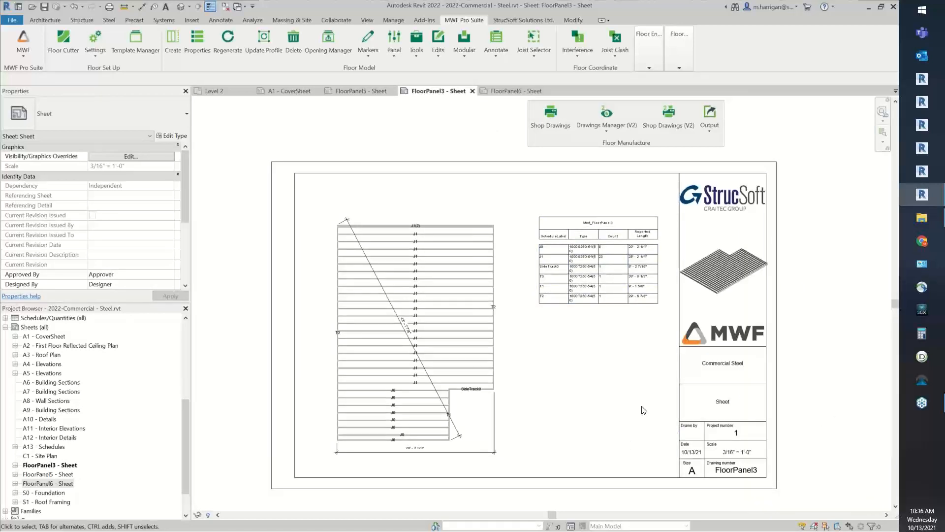
{"action": "left_click", "coordinate": [362, 91]}
{"action": "scroll", "coordinate": [598, 317], "scroll_direction": "up", "scroll_amount": 2}
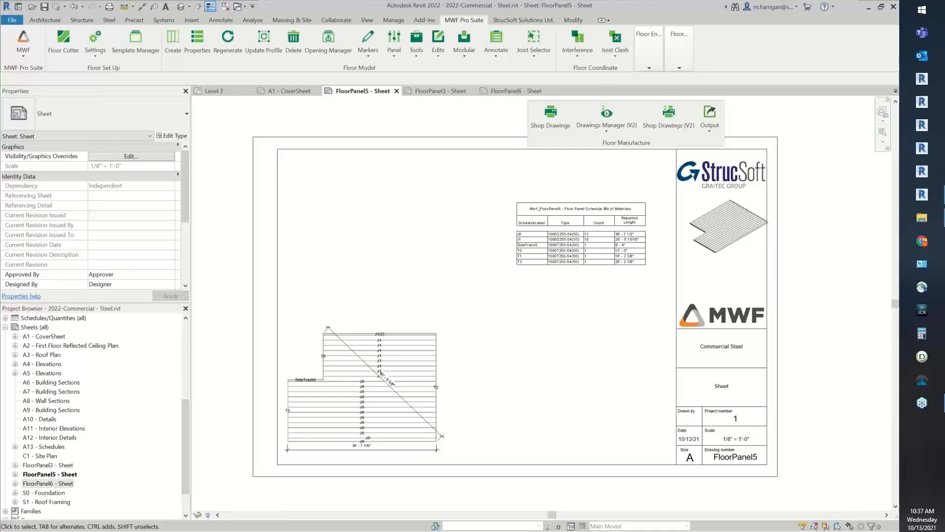
{"action": "left_click", "coordinate": [279, 91]}
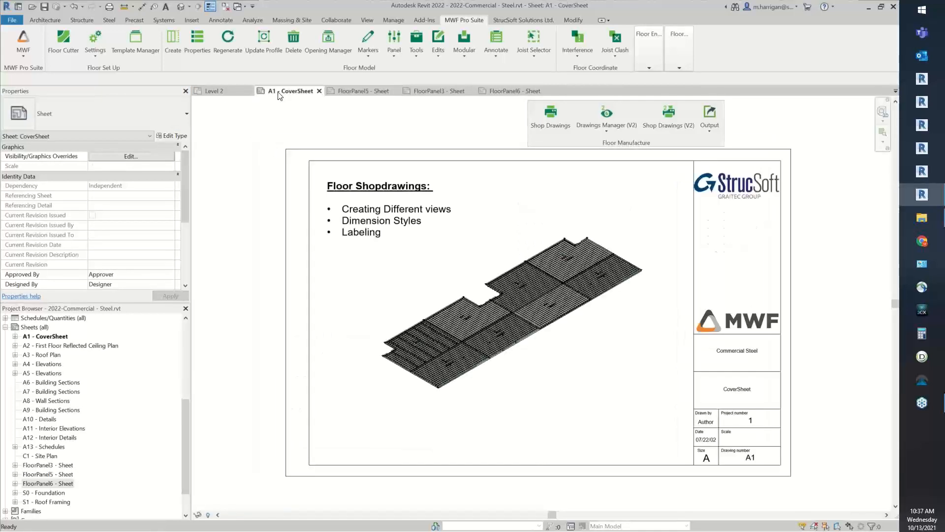